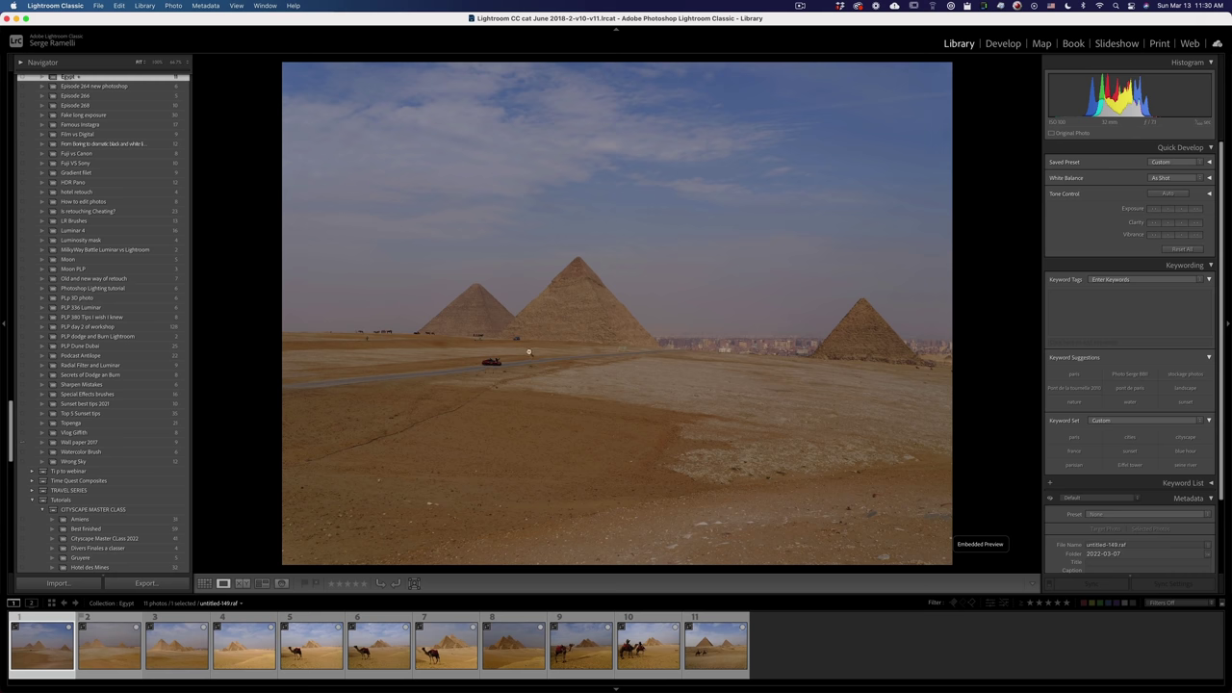
Step: Browse the pyramid and camel photos in the filmstrip one by one
click(111, 652)
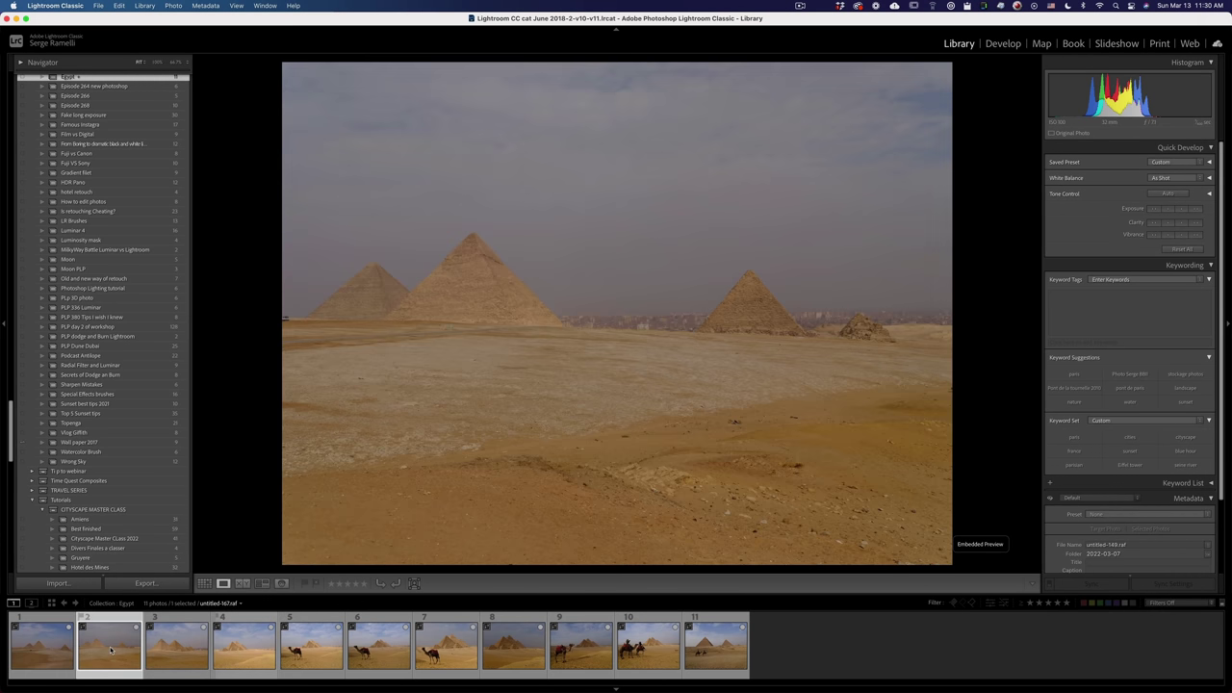
click(178, 650)
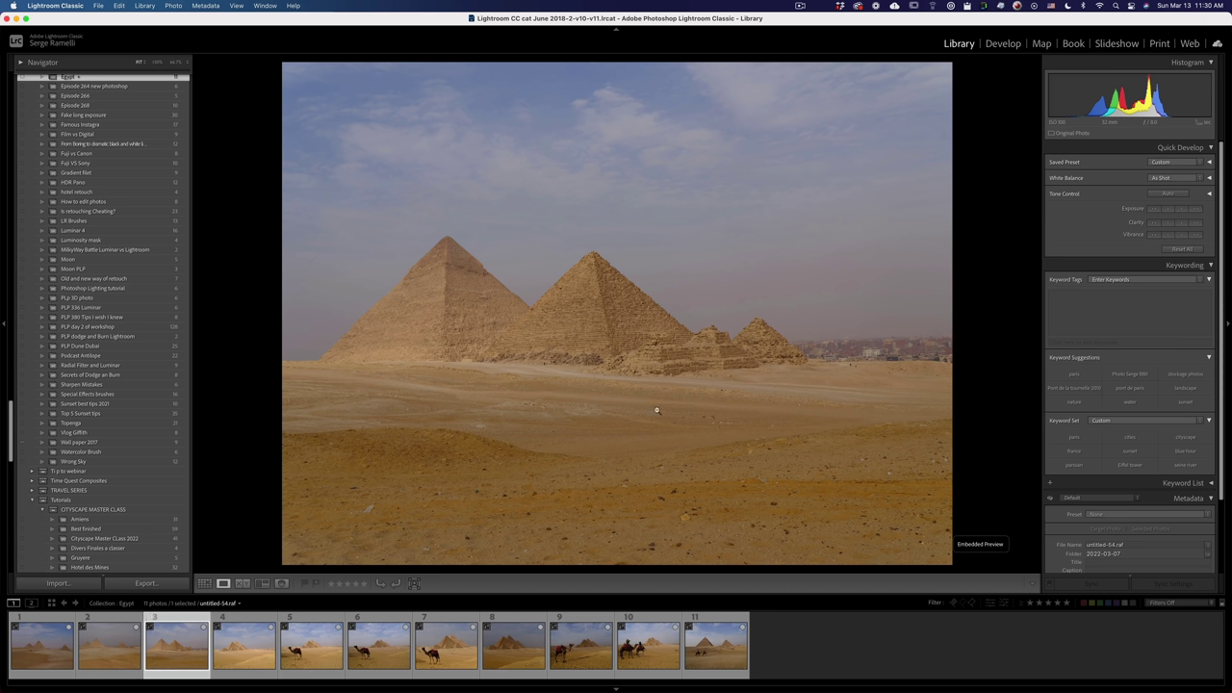
click(252, 654)
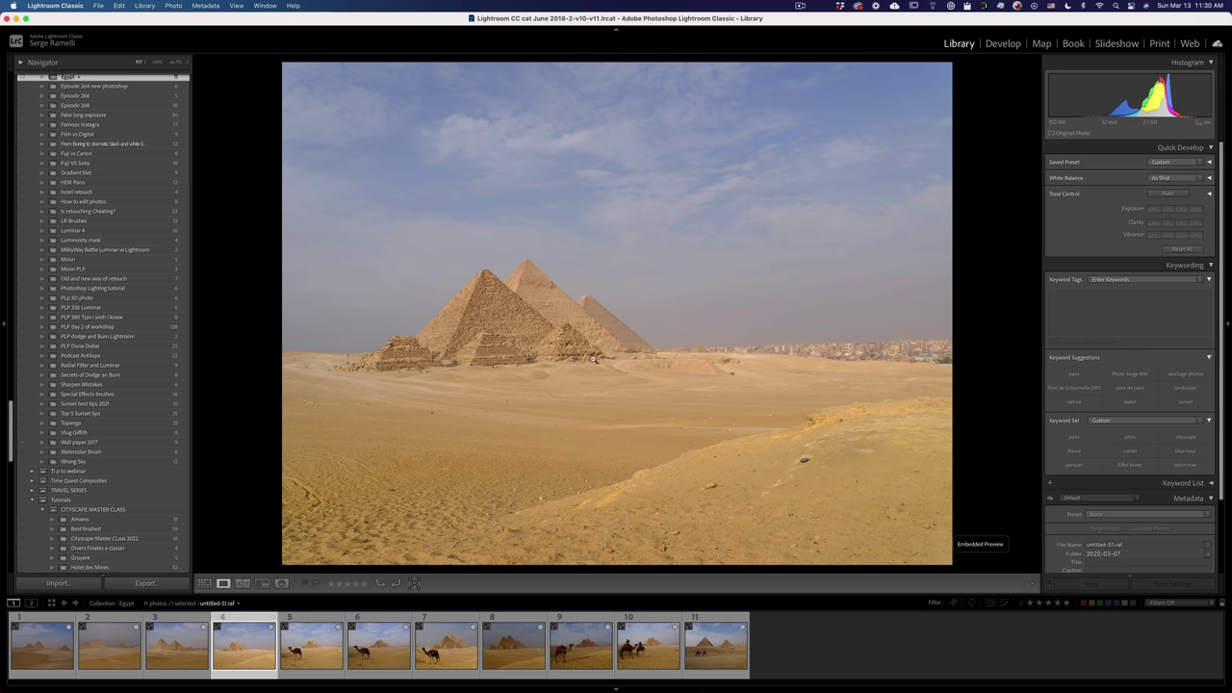
click(319, 654)
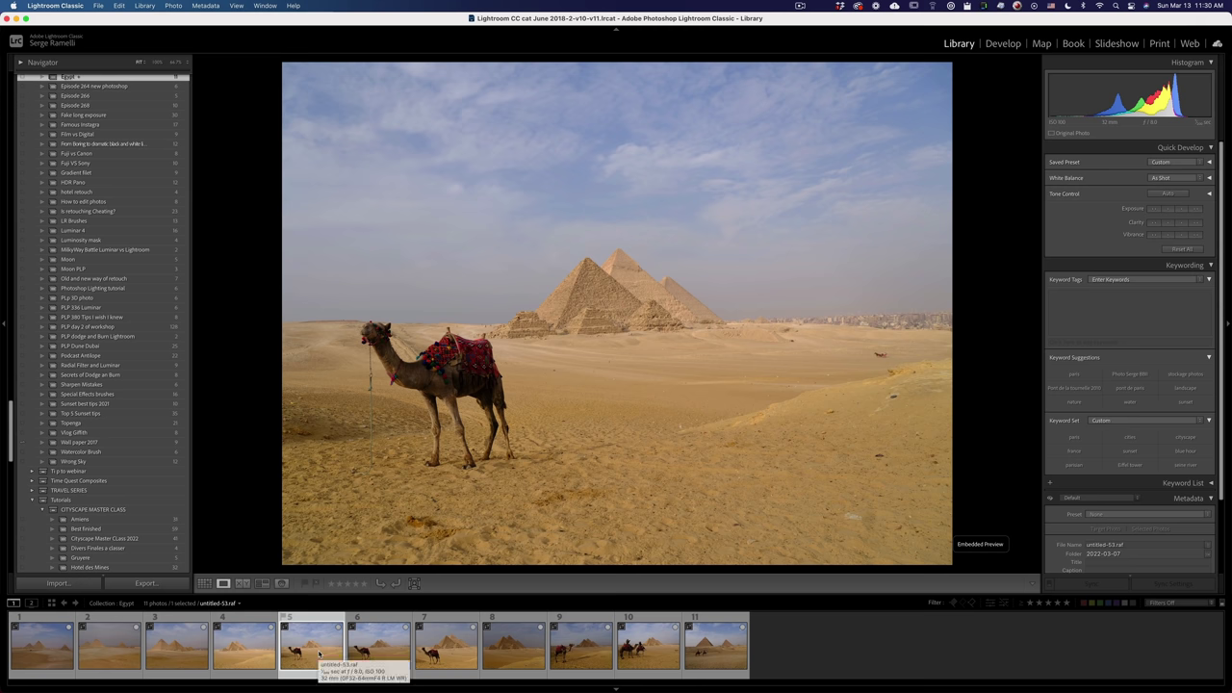
click(378, 648)
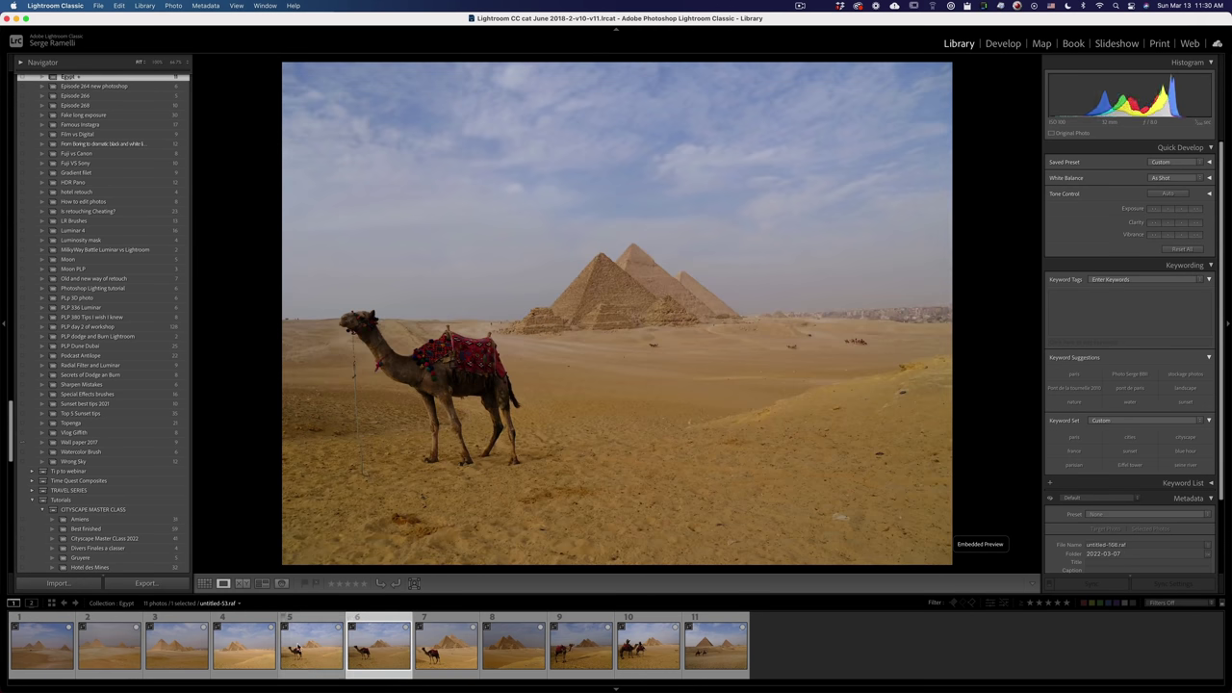
Step: Select the camel photos and compare them full-screen in Survey view with panels hidden
click(297, 651)
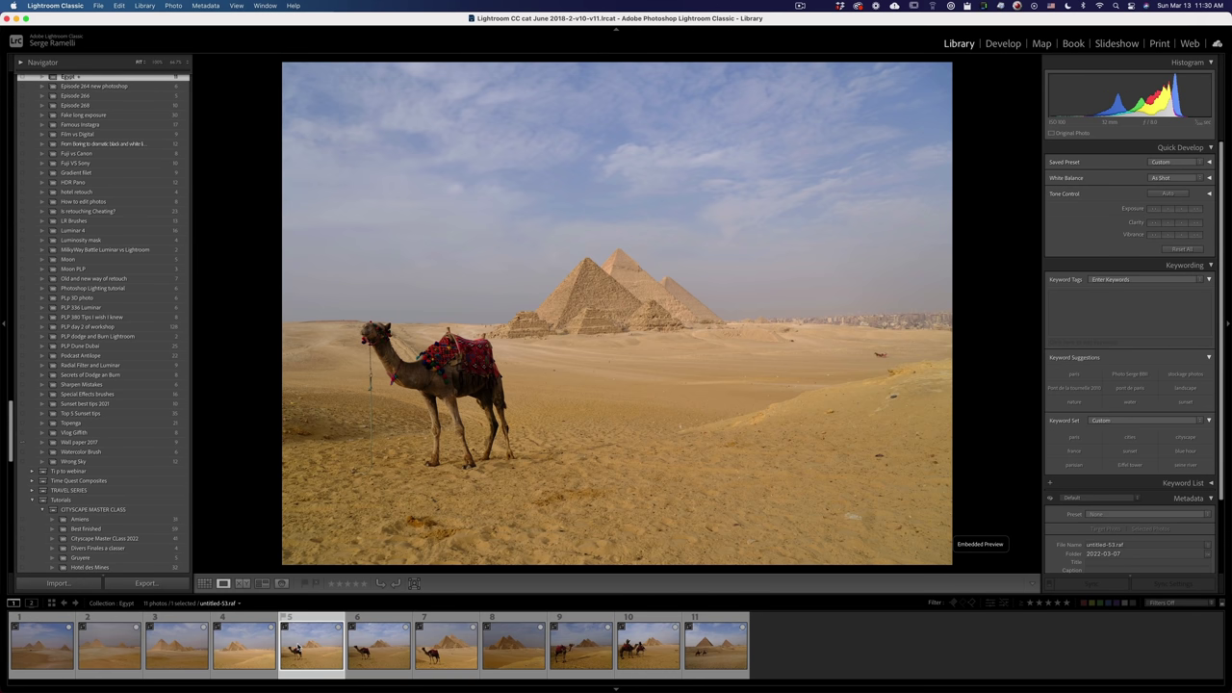
shift+click(378, 649)
shift+click(435, 653)
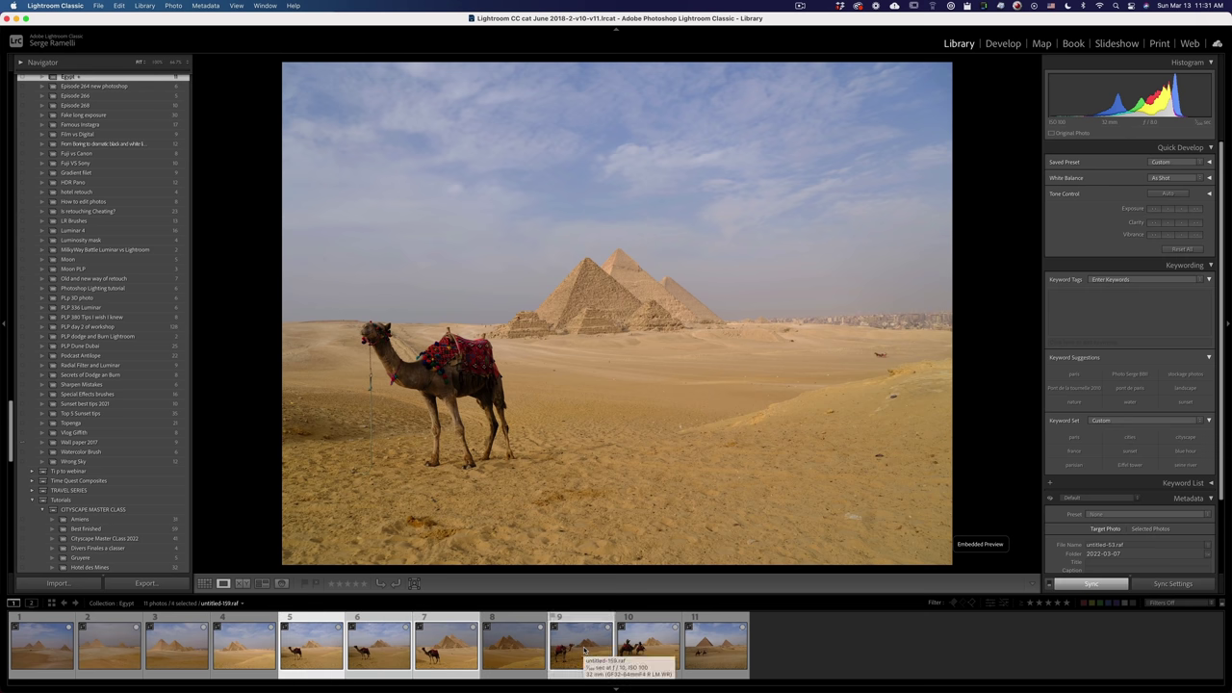
key(n)
key(shift+Tab)
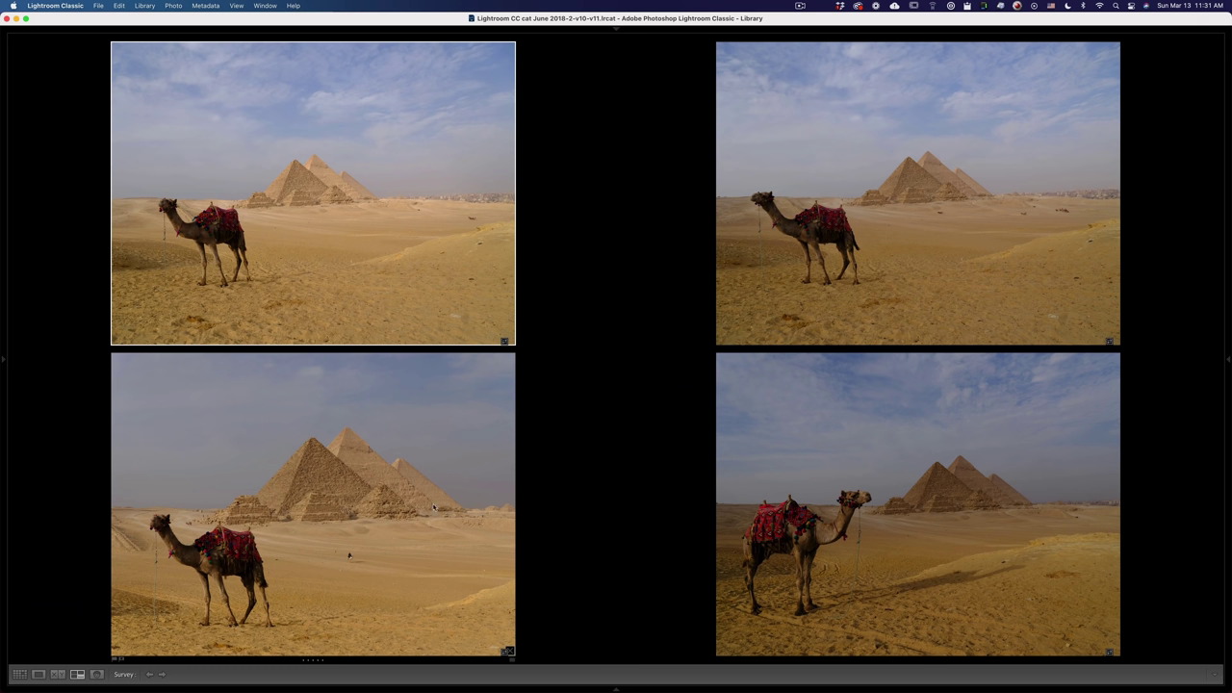
Step: Give the top-right camel photo in the survey a 2-star rating
click(356, 440)
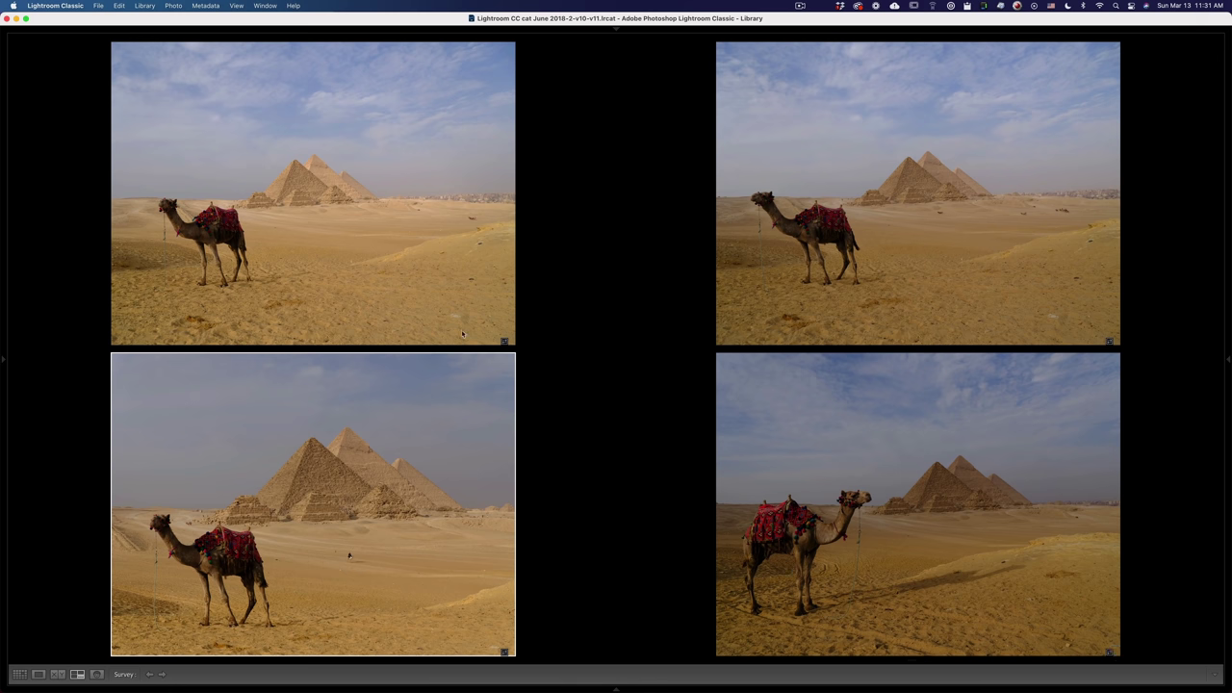
click(377, 233)
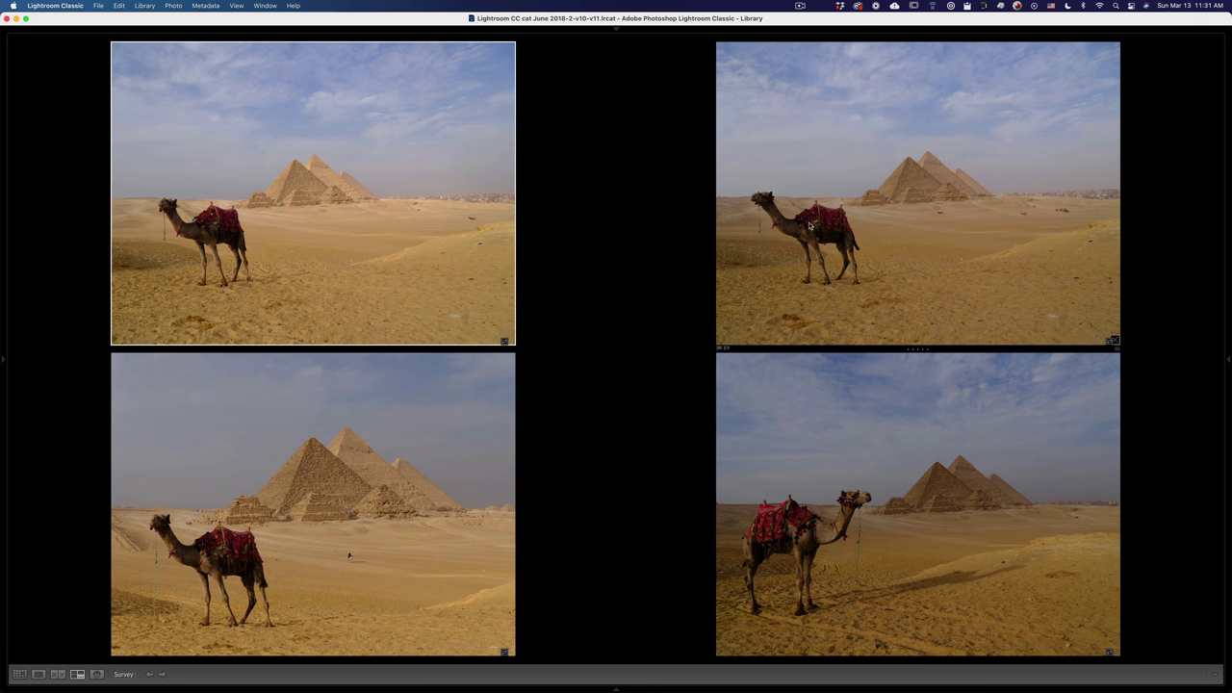
click(885, 231)
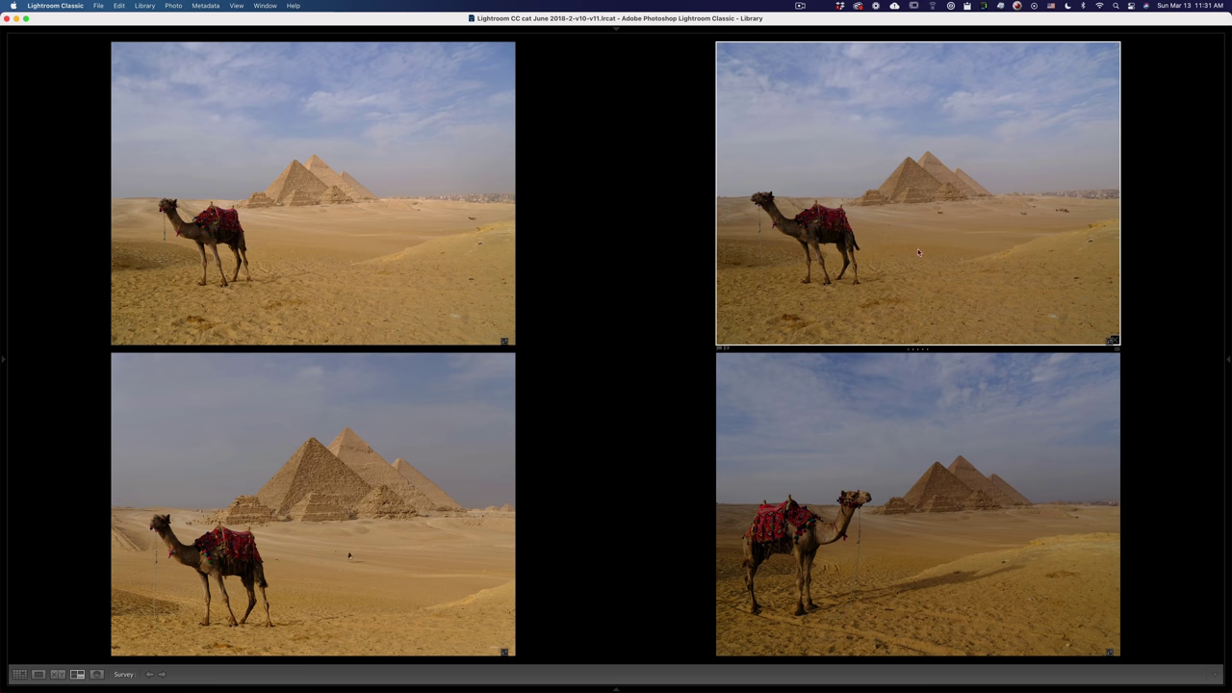
key(2)
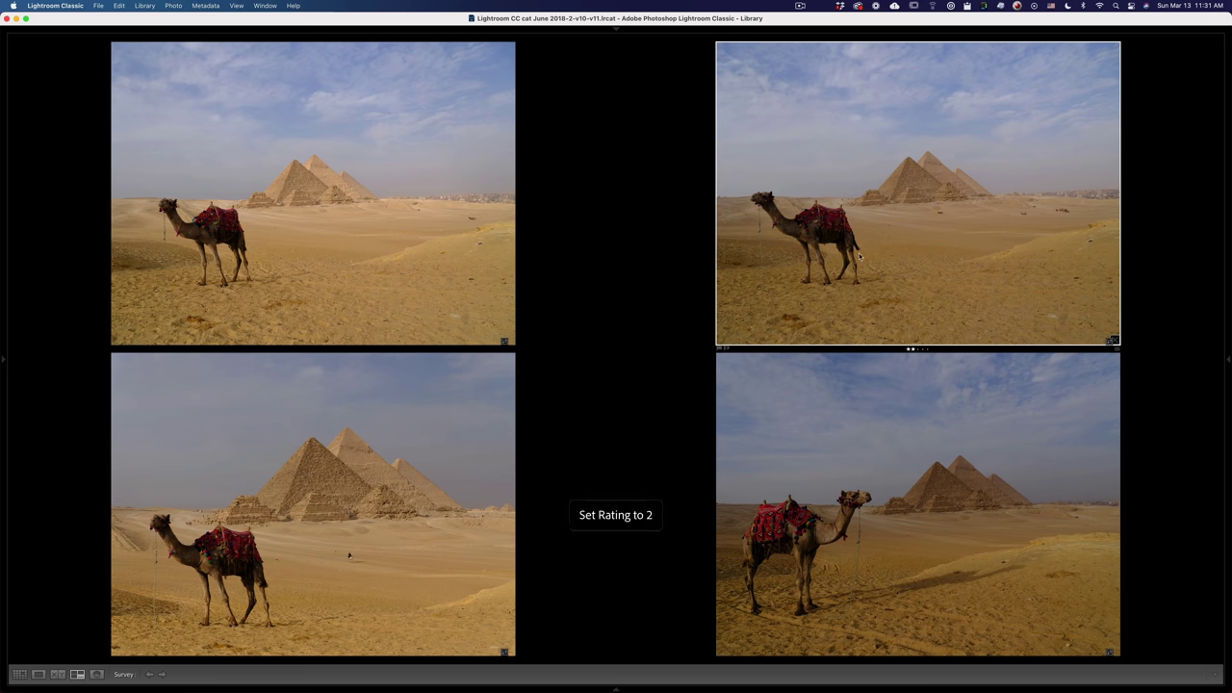
Step: Restore the panels and show the single camel photo, untitled-166.raf, alone in Develop
key(shift+Tab)
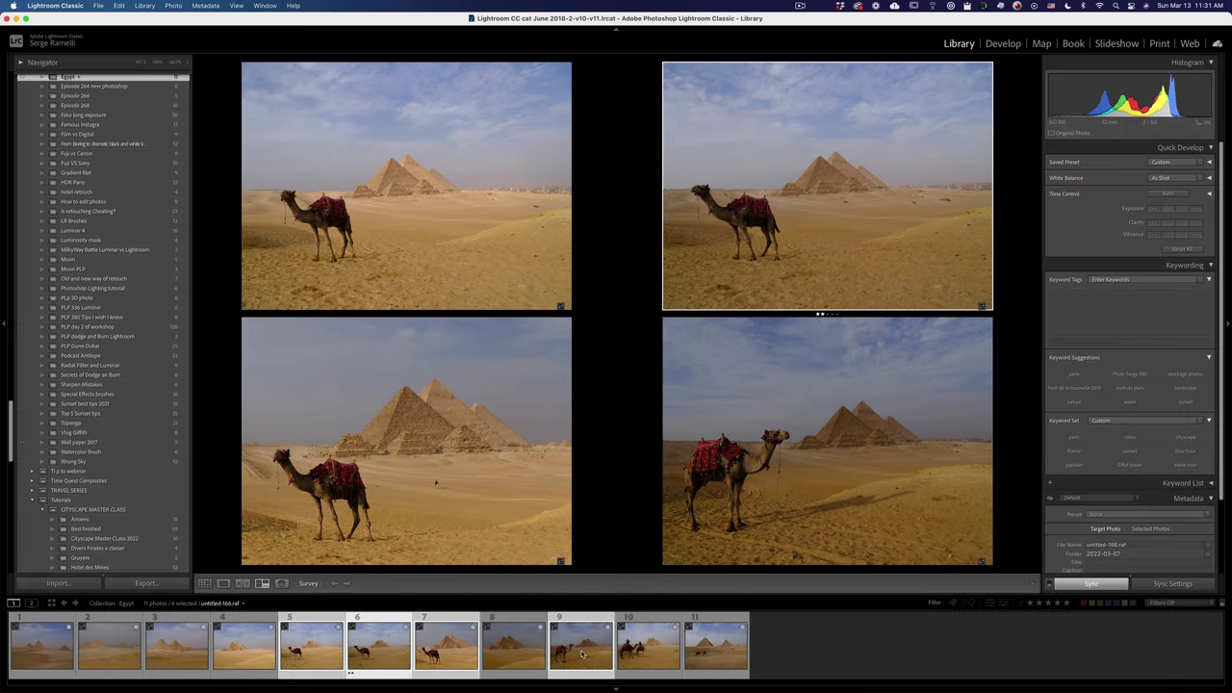
click(648, 647)
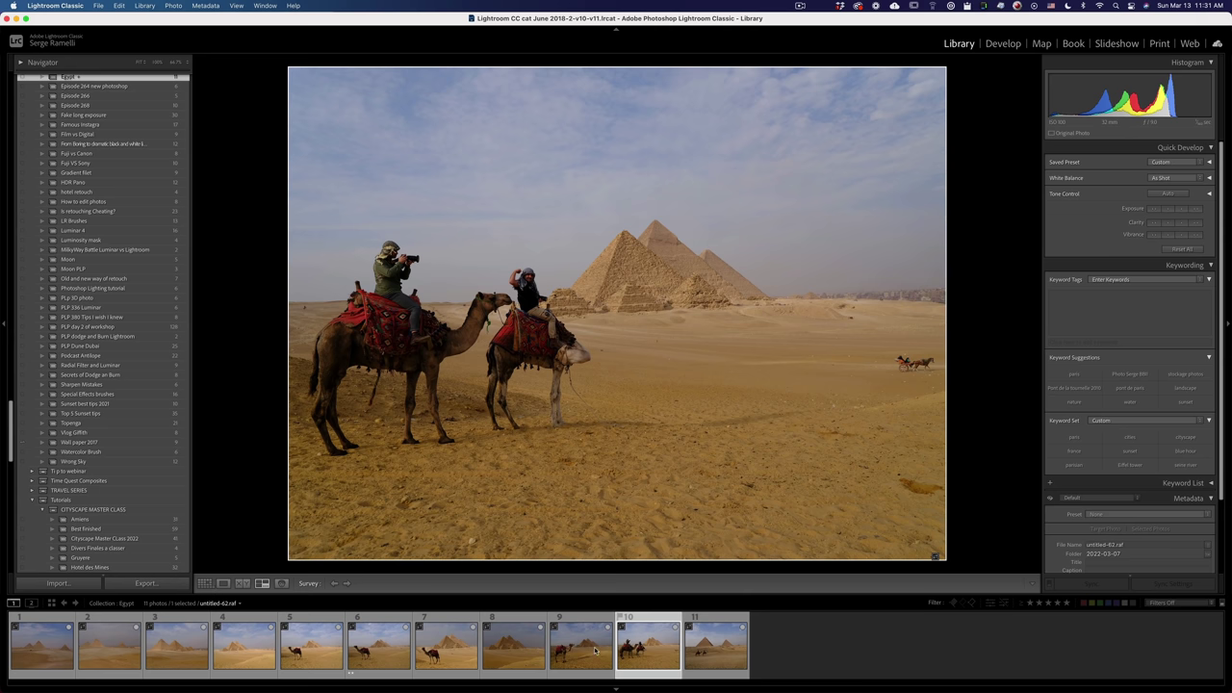
click(376, 652)
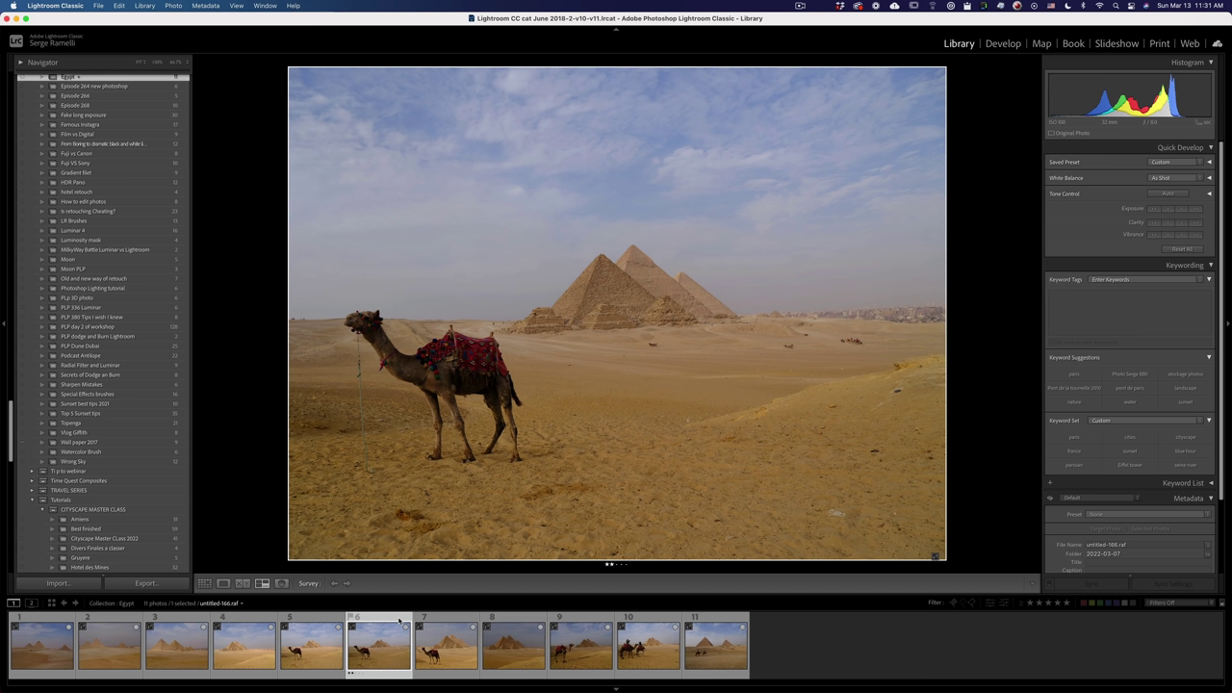
click(1003, 43)
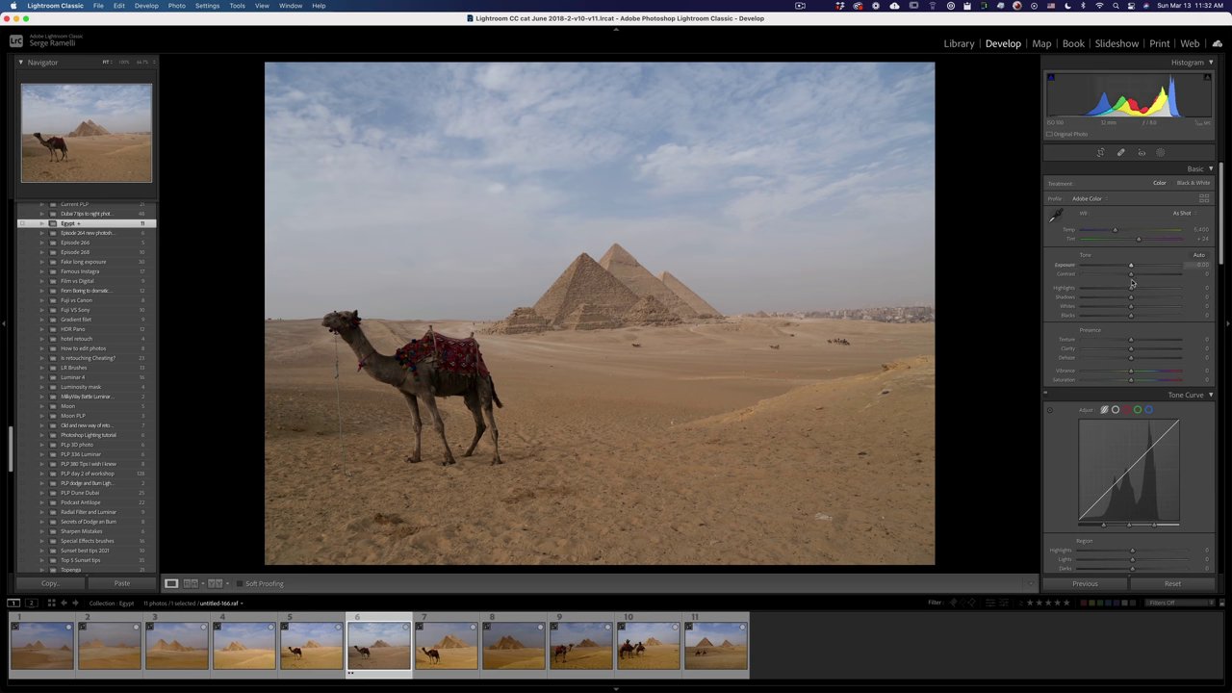
Step: Set Shadows +93, Blacks -60, Whites +27, Contrast +38, and lower Exposure slightly
drag(1131, 298, 1047, 299)
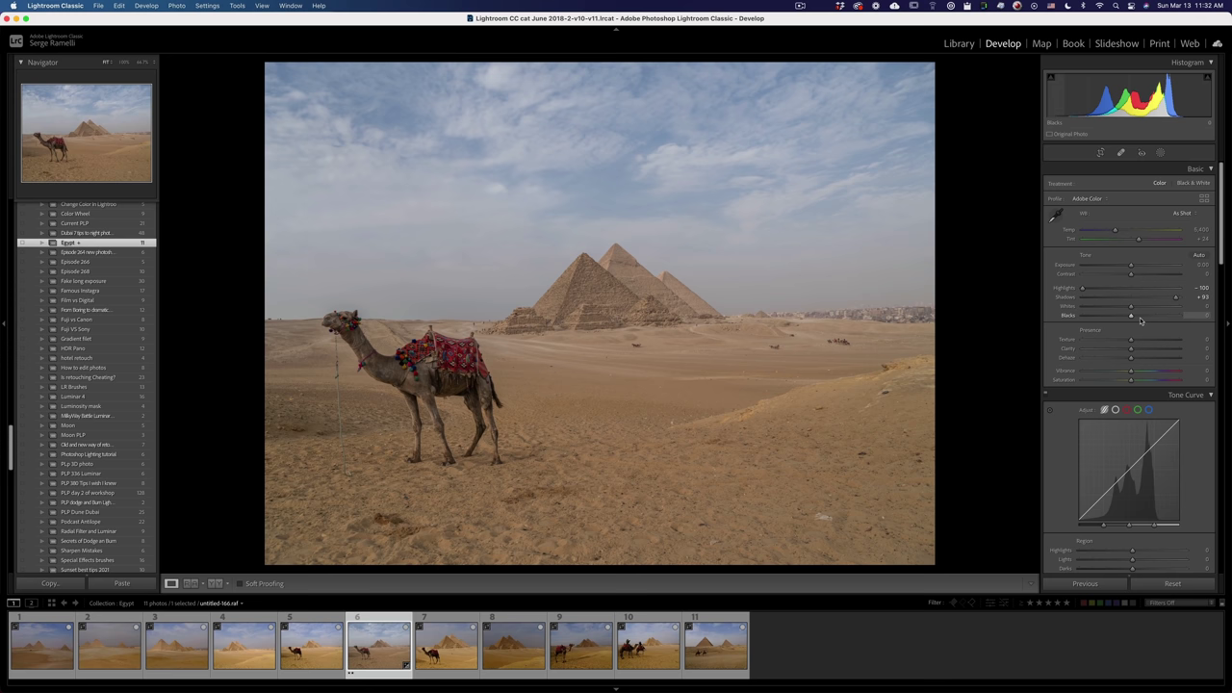
drag(1131, 318, 1102, 319)
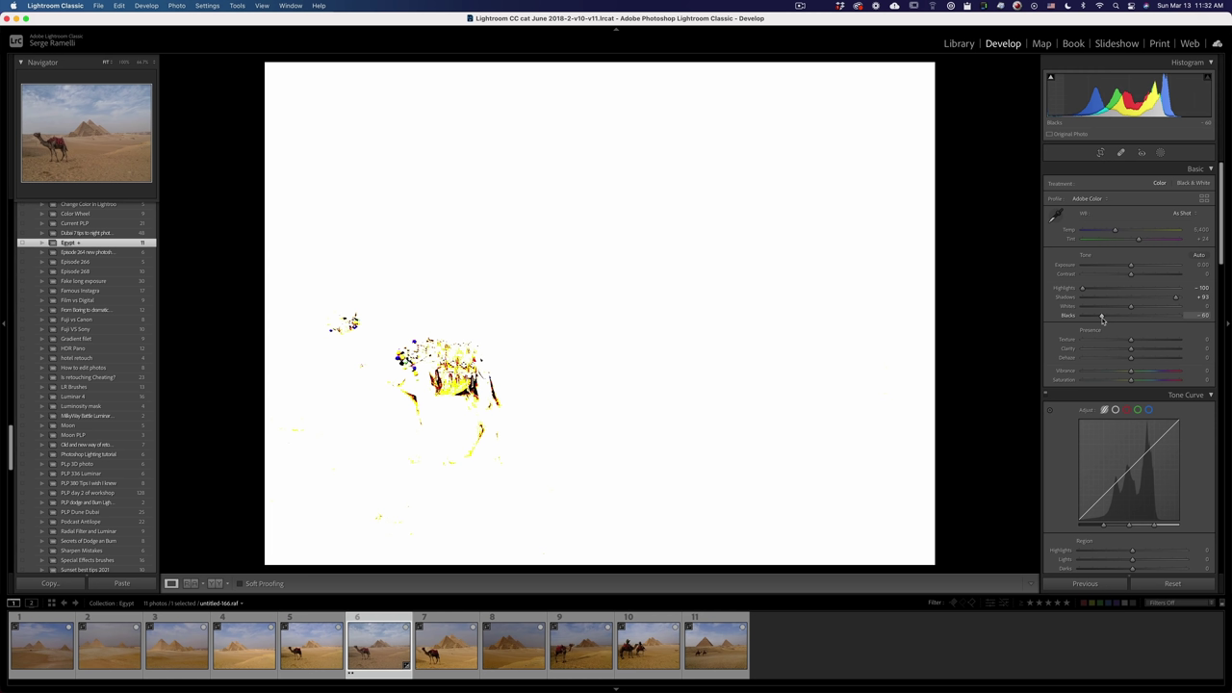
drag(1102, 319, 1104, 319)
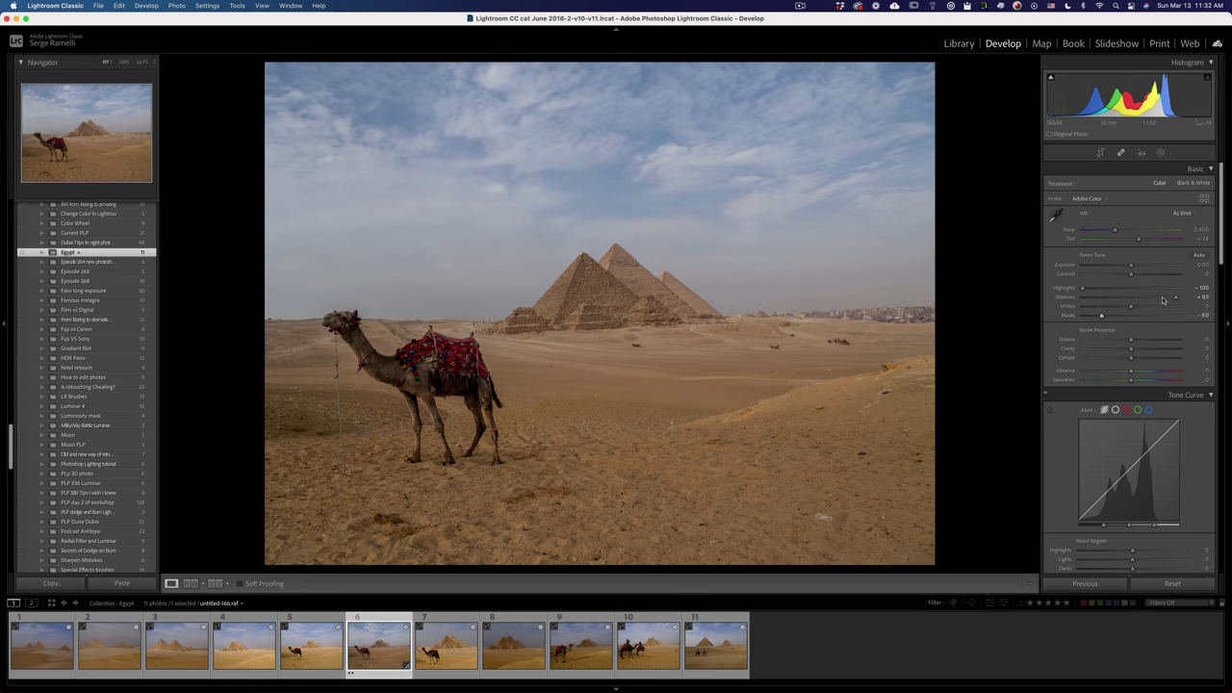
mouse_move(1132, 308)
mouse_down()
mouse_move(1159, 308)
mouse_move(1145, 310)
mouse_up()
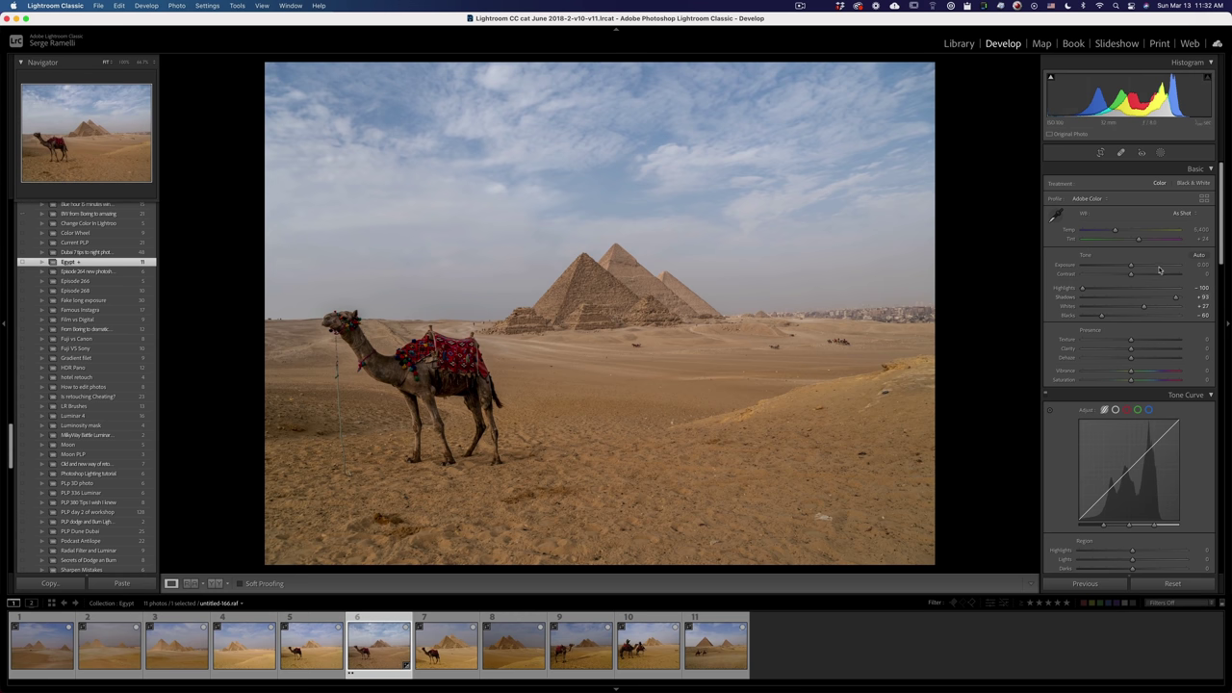
drag(1132, 275, 1150, 276)
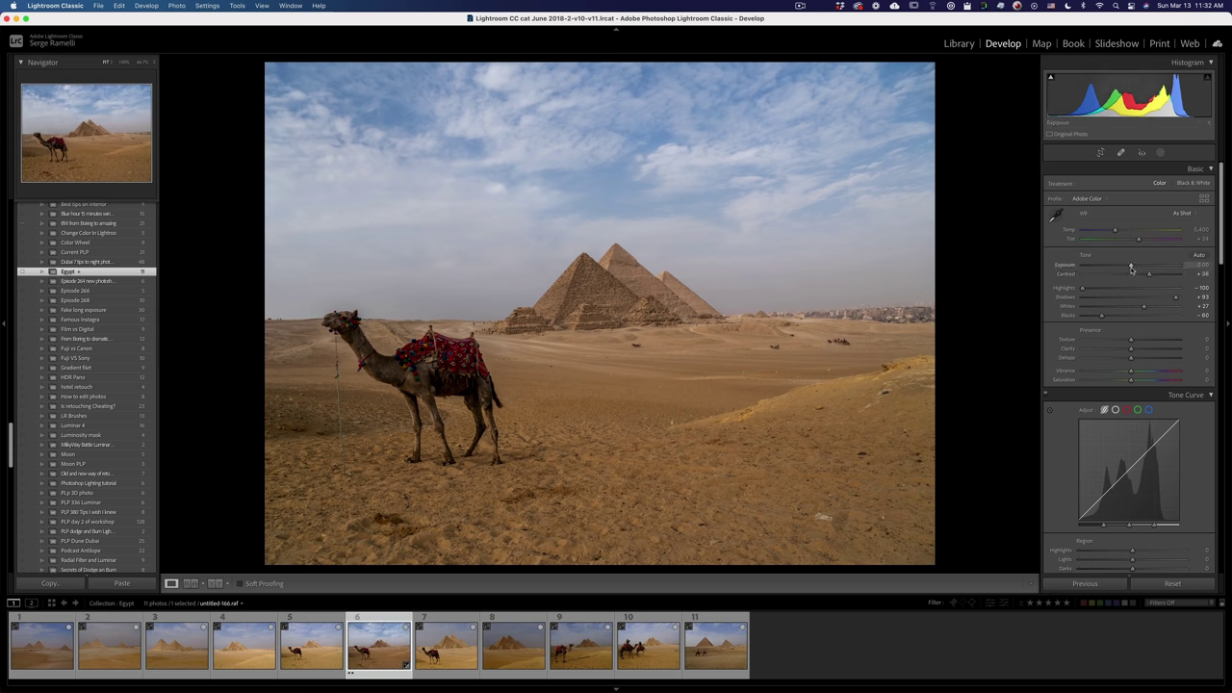
drag(1132, 269, 1132, 269)
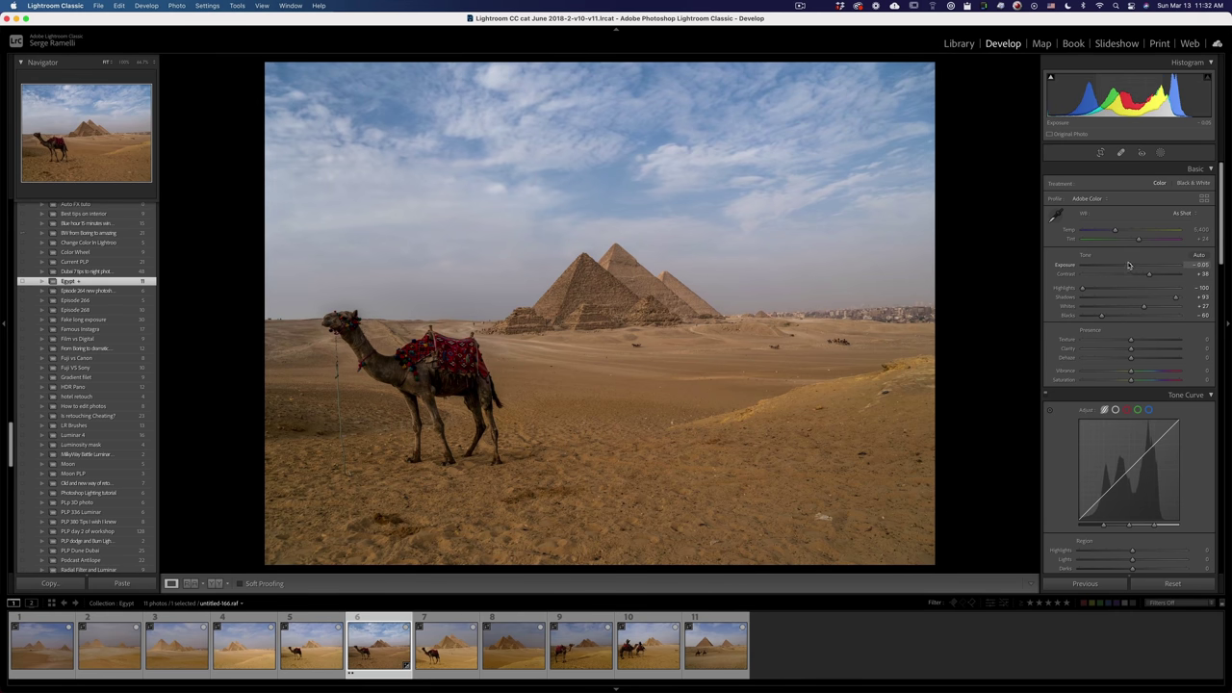
click(1191, 213)
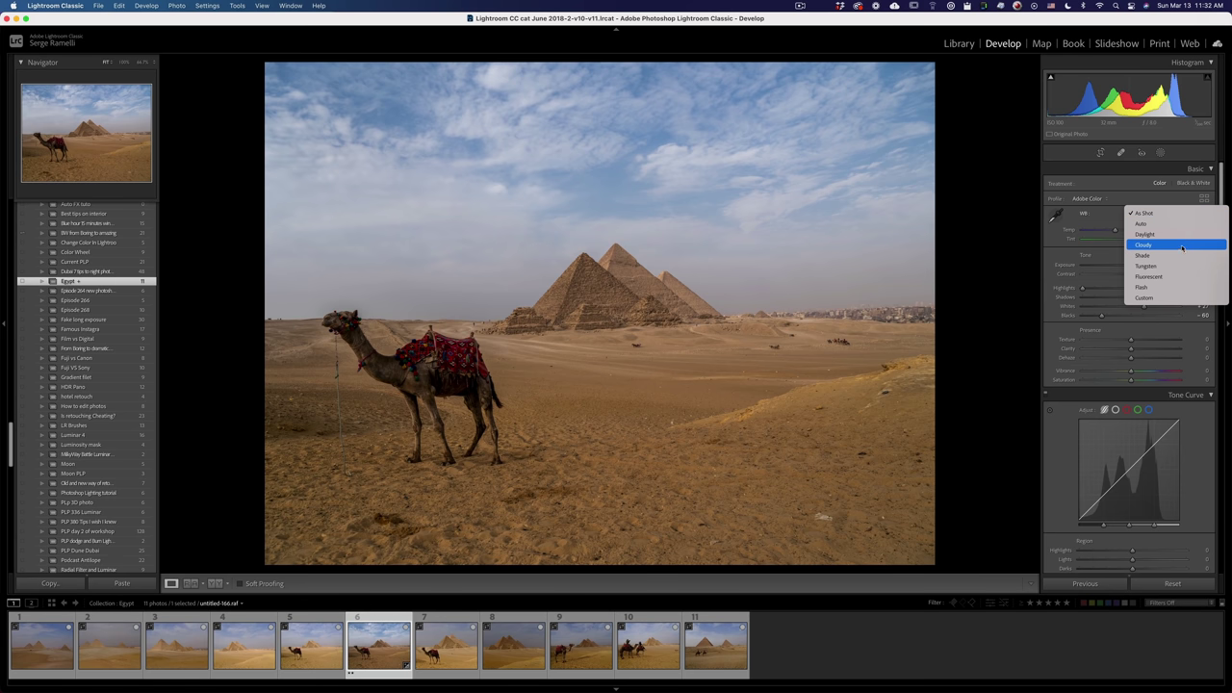
click(1179, 235)
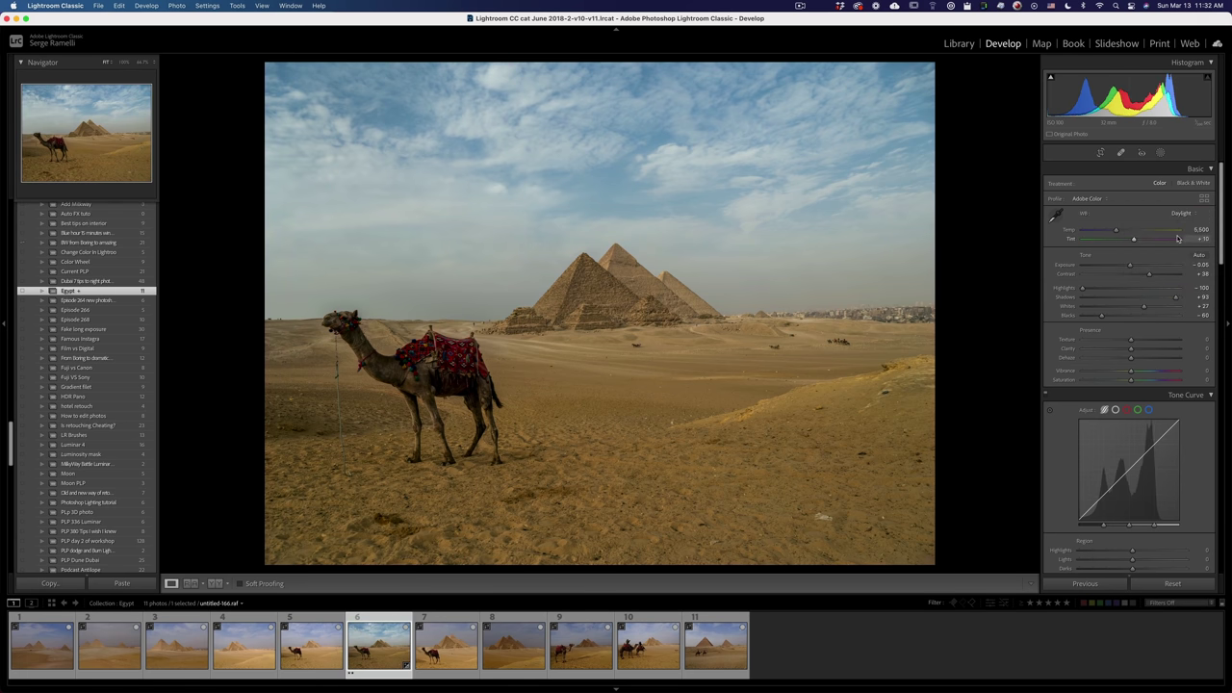
click(1182, 214)
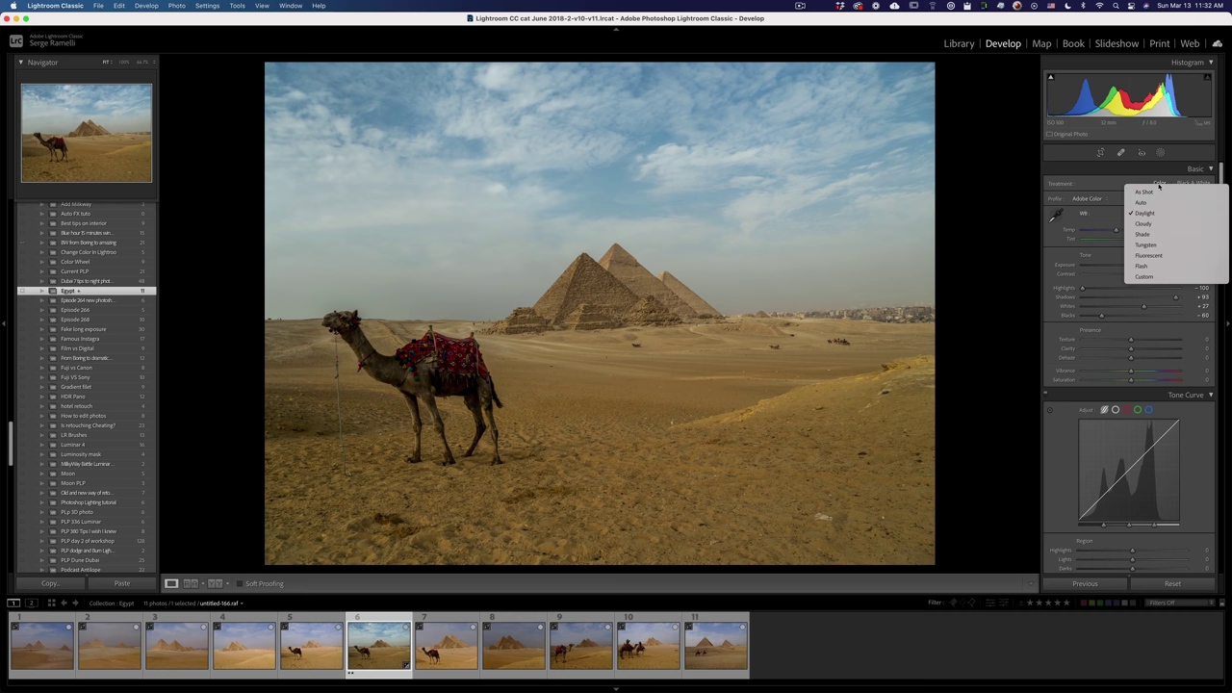
click(1161, 192)
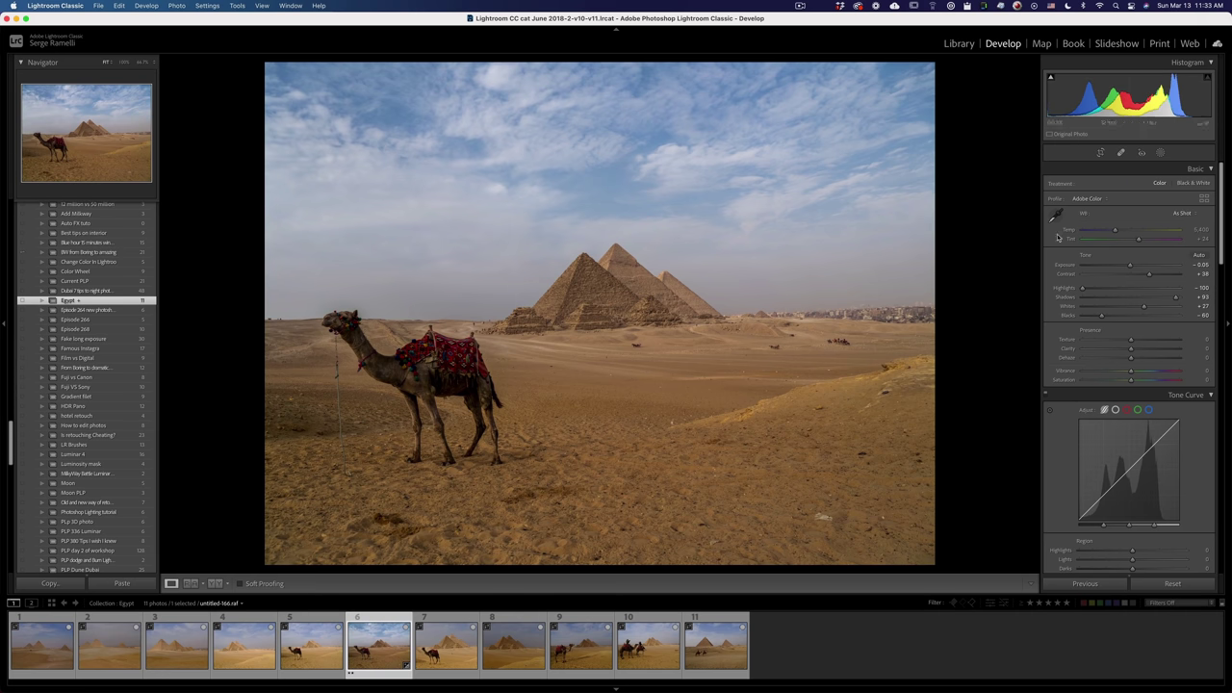
click(1102, 153)
Step: Crop to 16:9, shifting the photo up and narrowing the frame from the right
click(1187, 186)
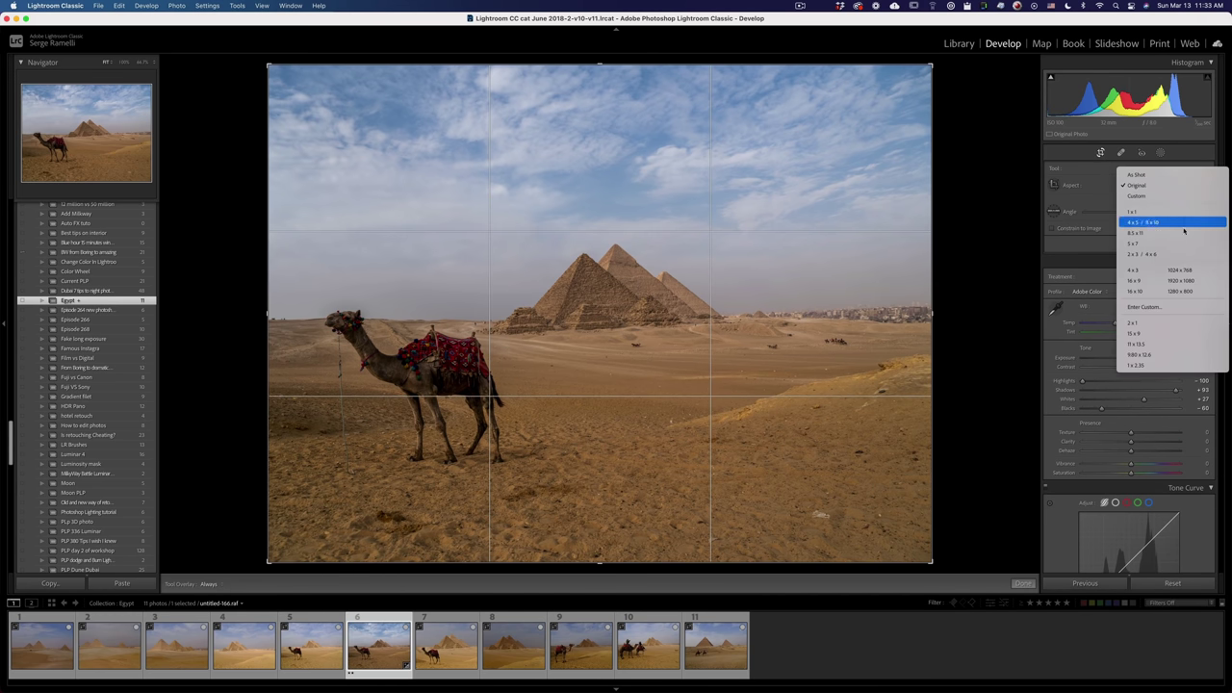
click(1155, 280)
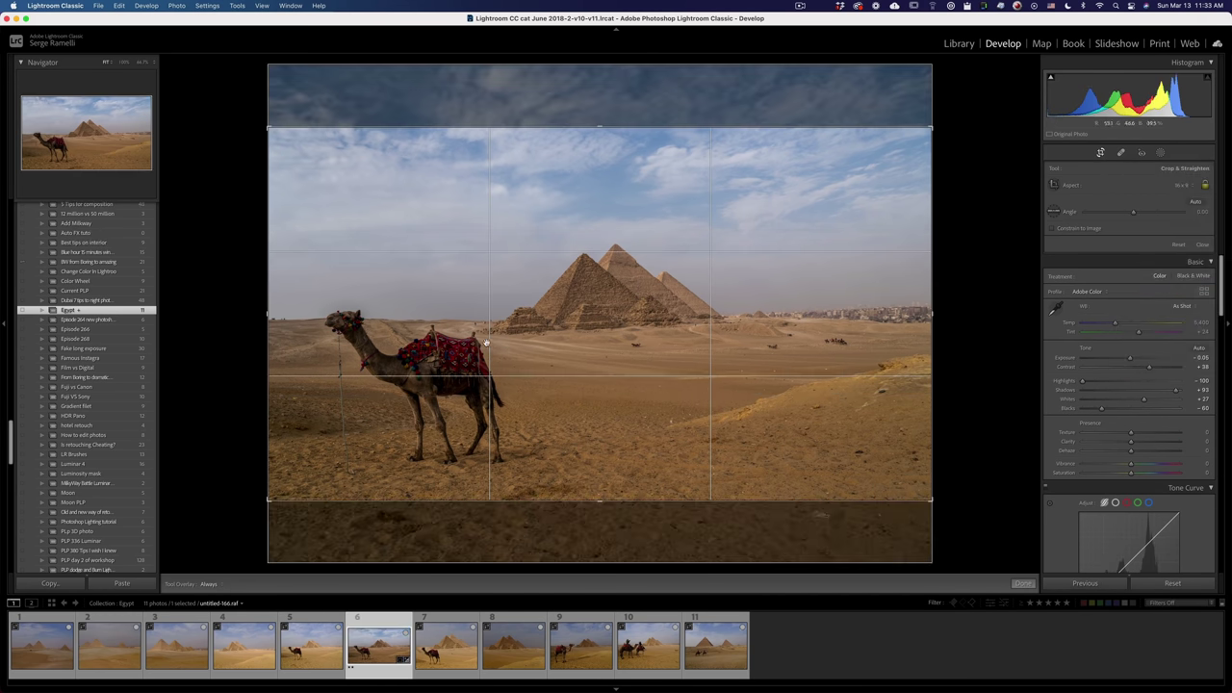
drag(637, 329, 636, 301)
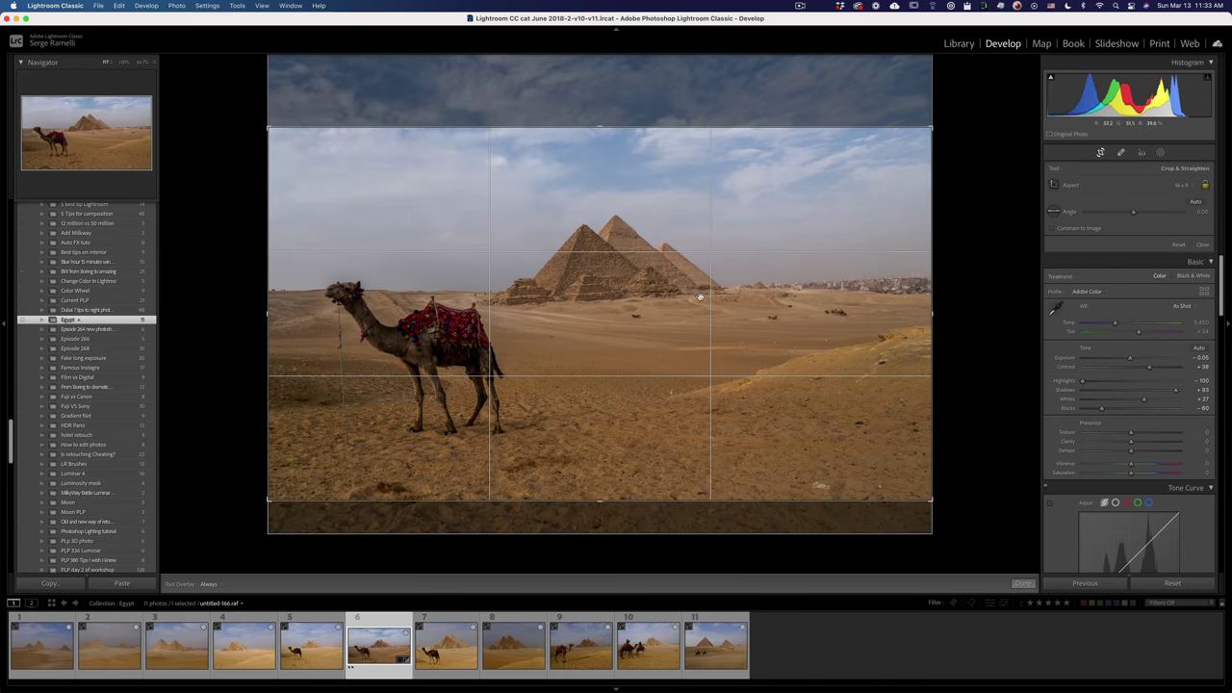
drag(931, 304, 921, 306)
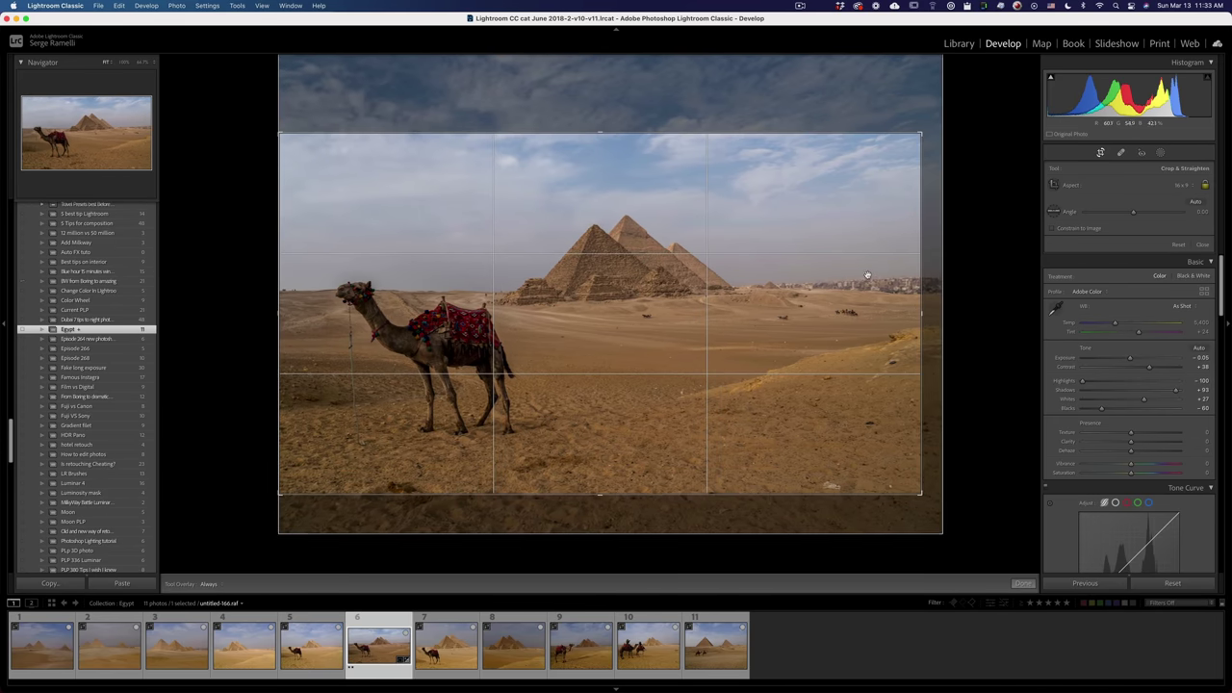
key(Return)
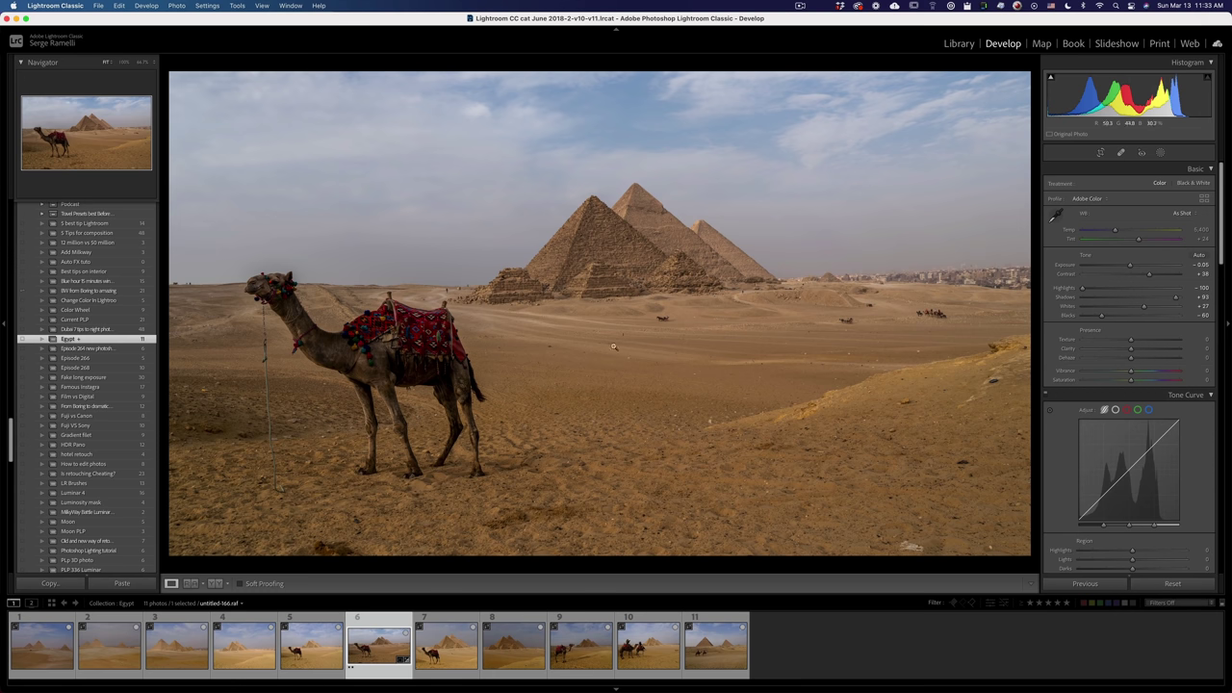
click(588, 276)
click(606, 242)
click(402, 348)
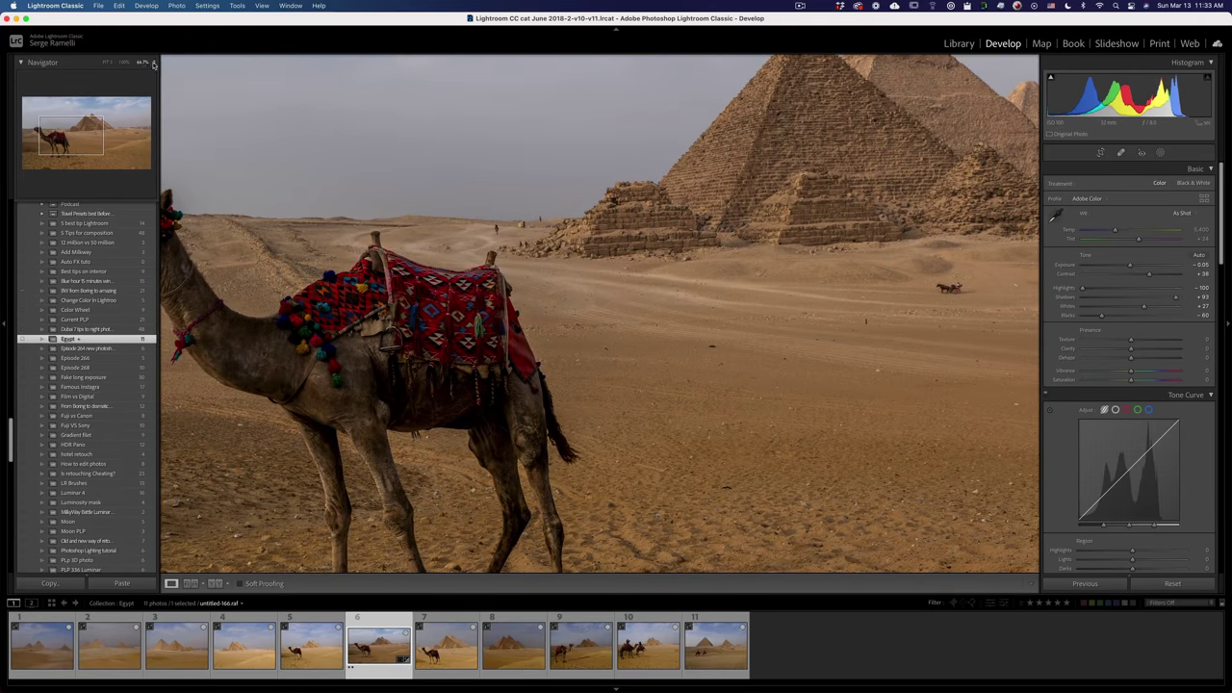
click(146, 62)
click(158, 83)
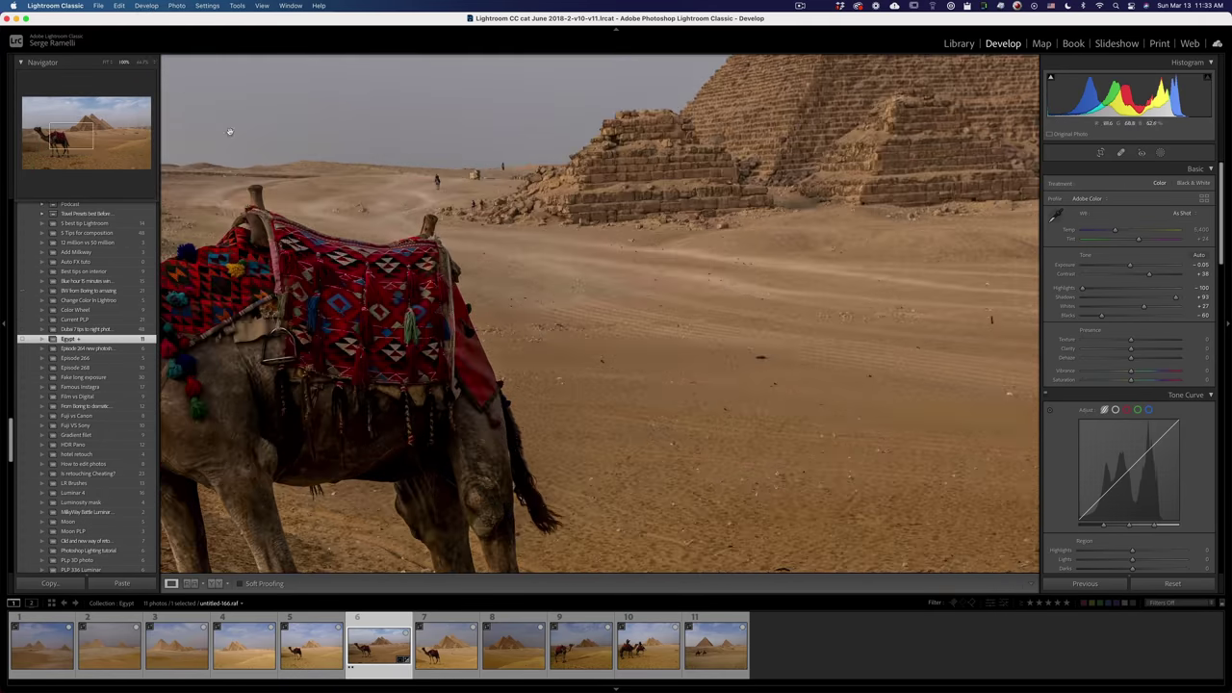
drag(294, 302, 606, 272)
click(605, 273)
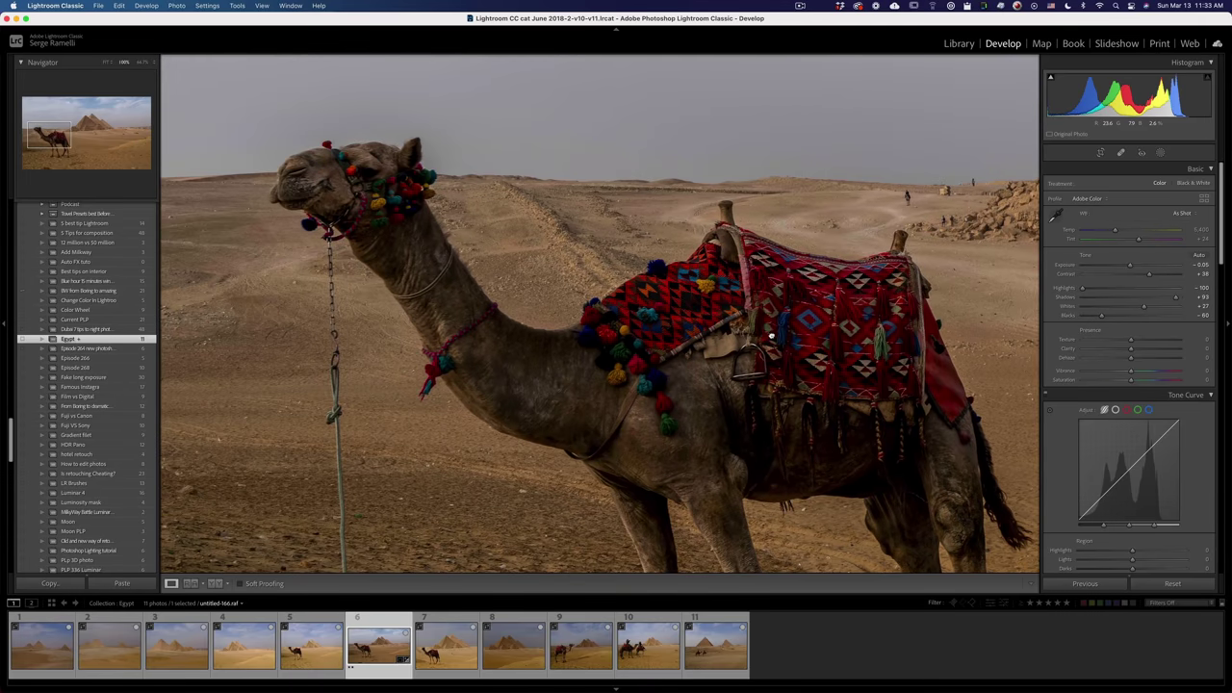
click(663, 274)
click(664, 275)
click(828, 270)
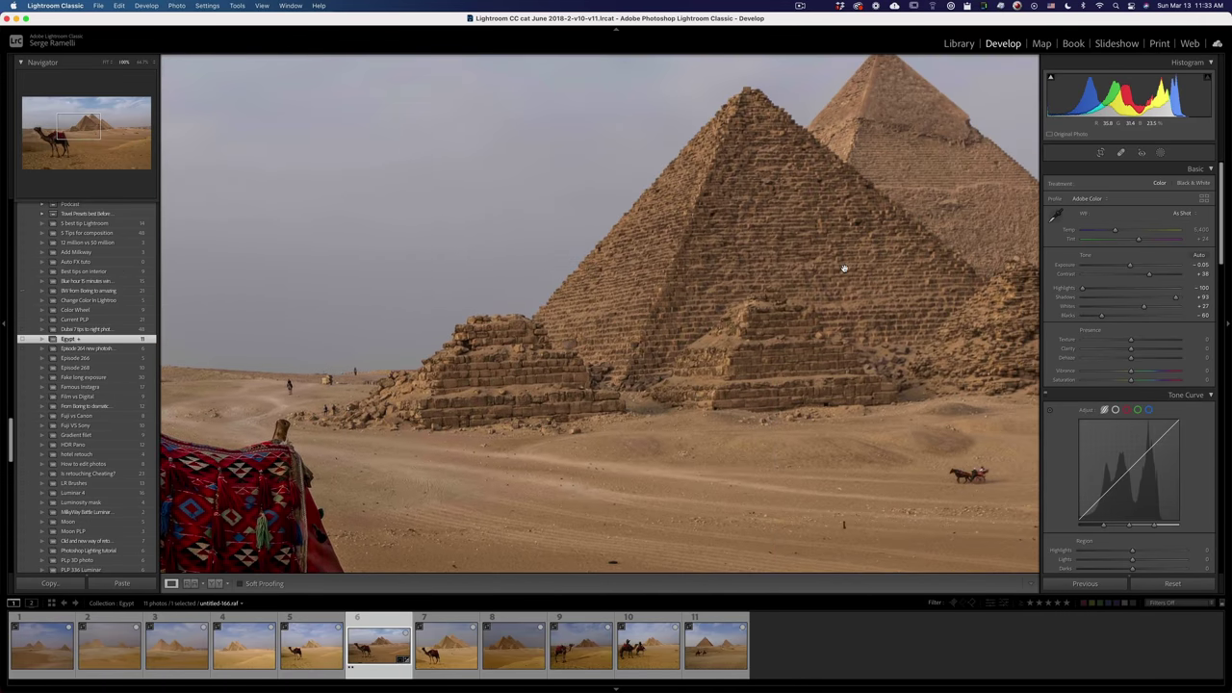
click(844, 269)
click(516, 319)
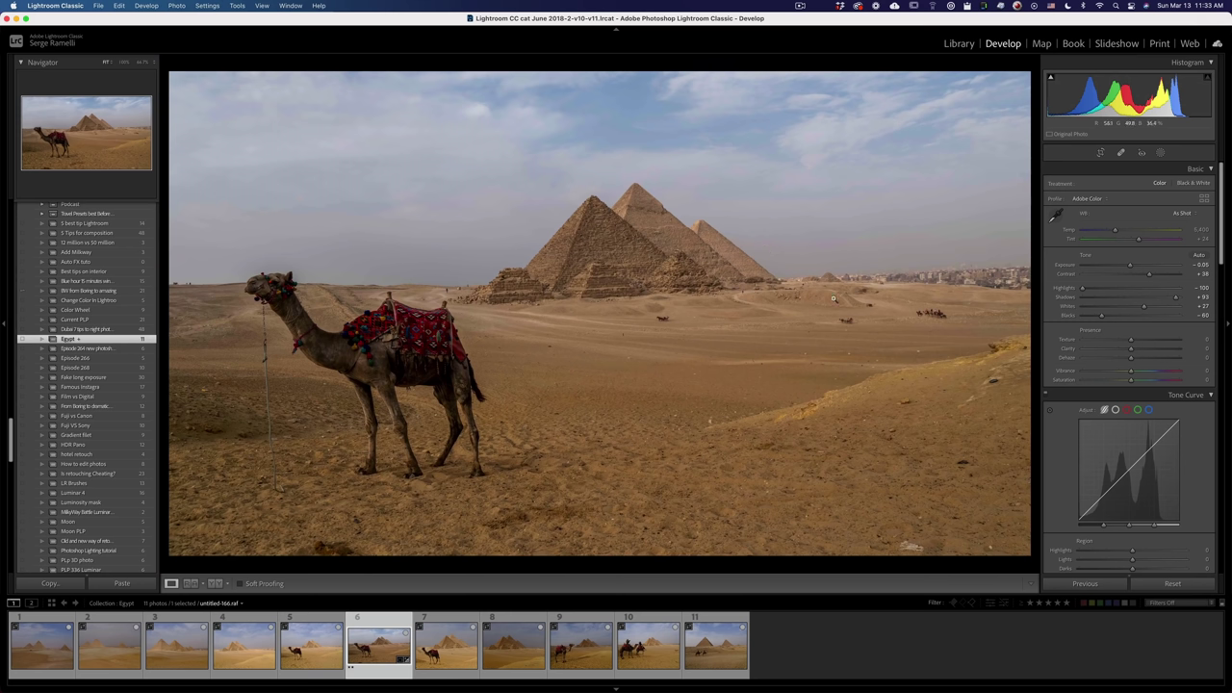
Step: Add a cooler linear gradient mask laid down over the sky
click(1161, 153)
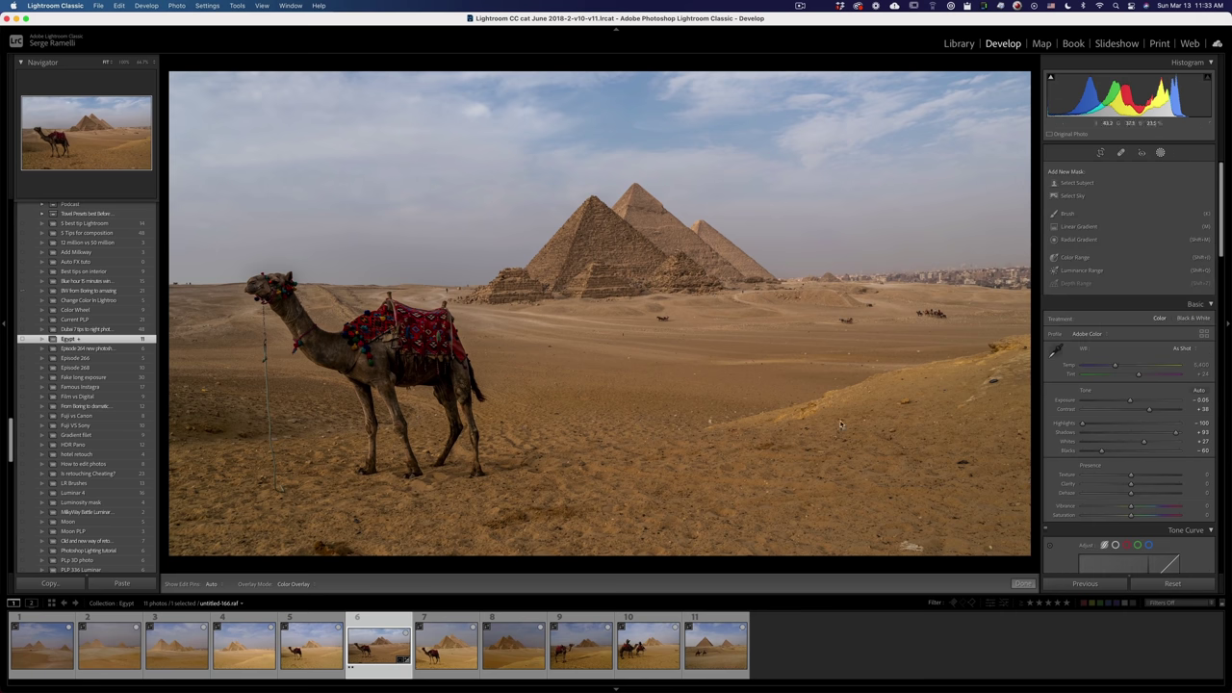
click(1078, 226)
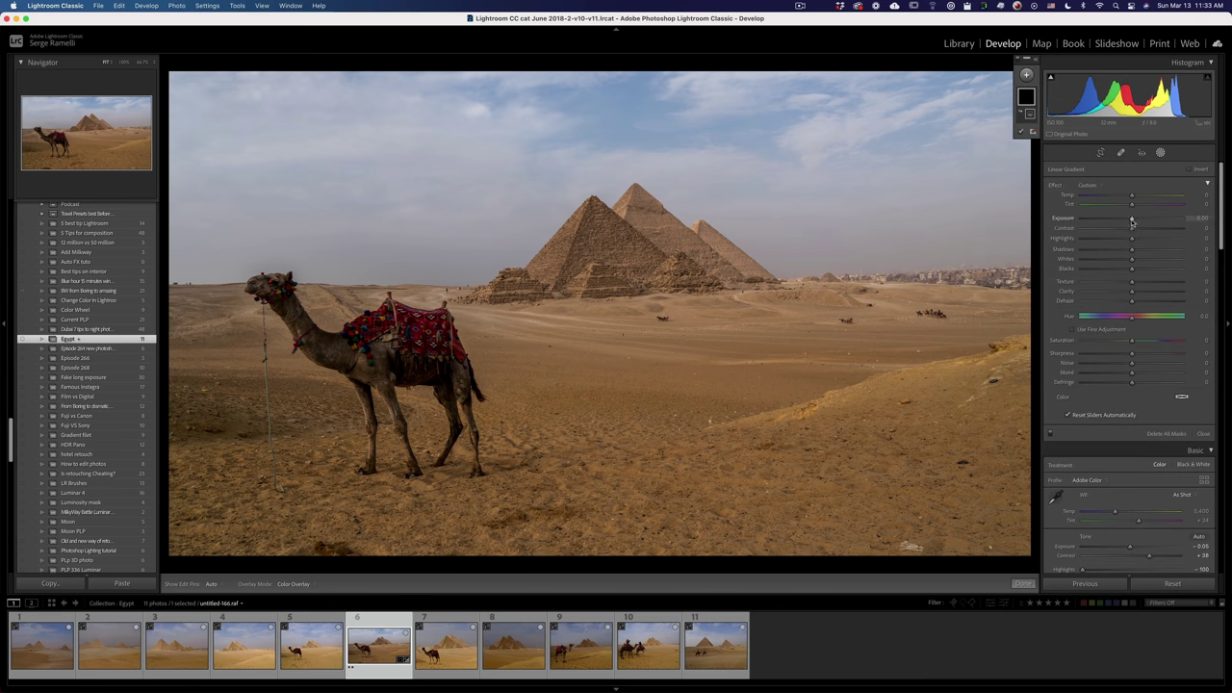
drag(1125, 221, 1125, 197)
drag(775, 146, 773, 318)
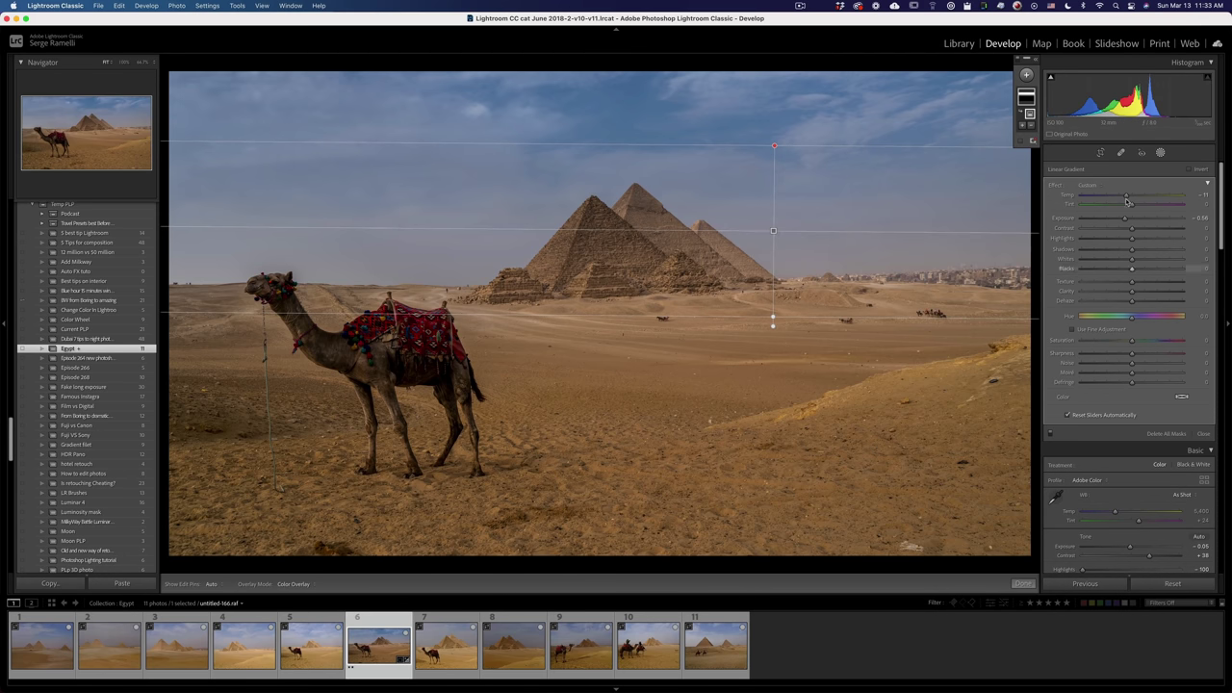
Step: Add a second linear gradient from the top of the sky at Exposure -0.75
click(1027, 75)
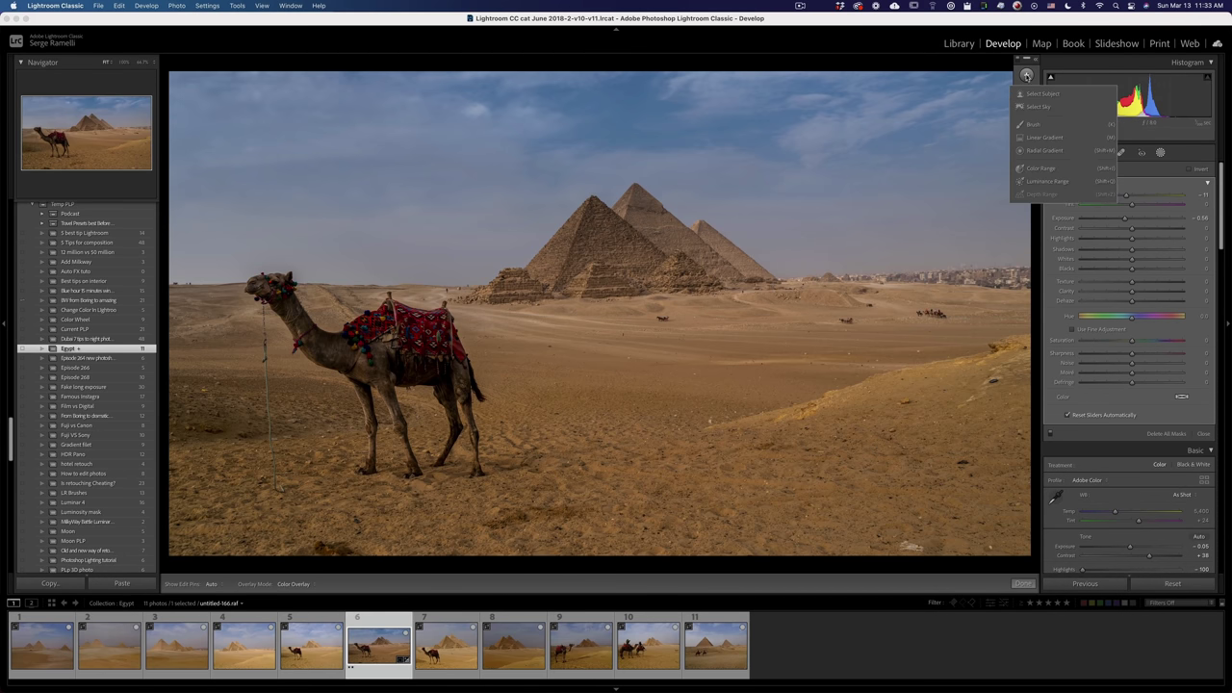
click(1044, 136)
drag(799, 112, 799, 205)
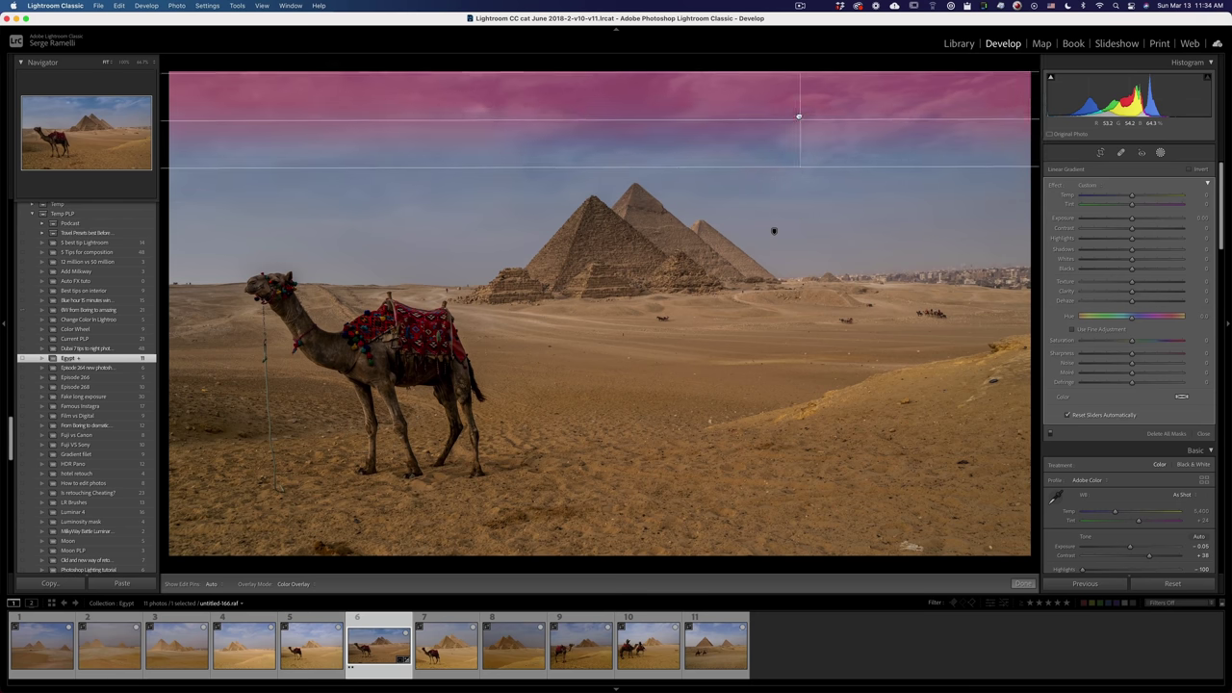
drag(1132, 218, 1122, 220)
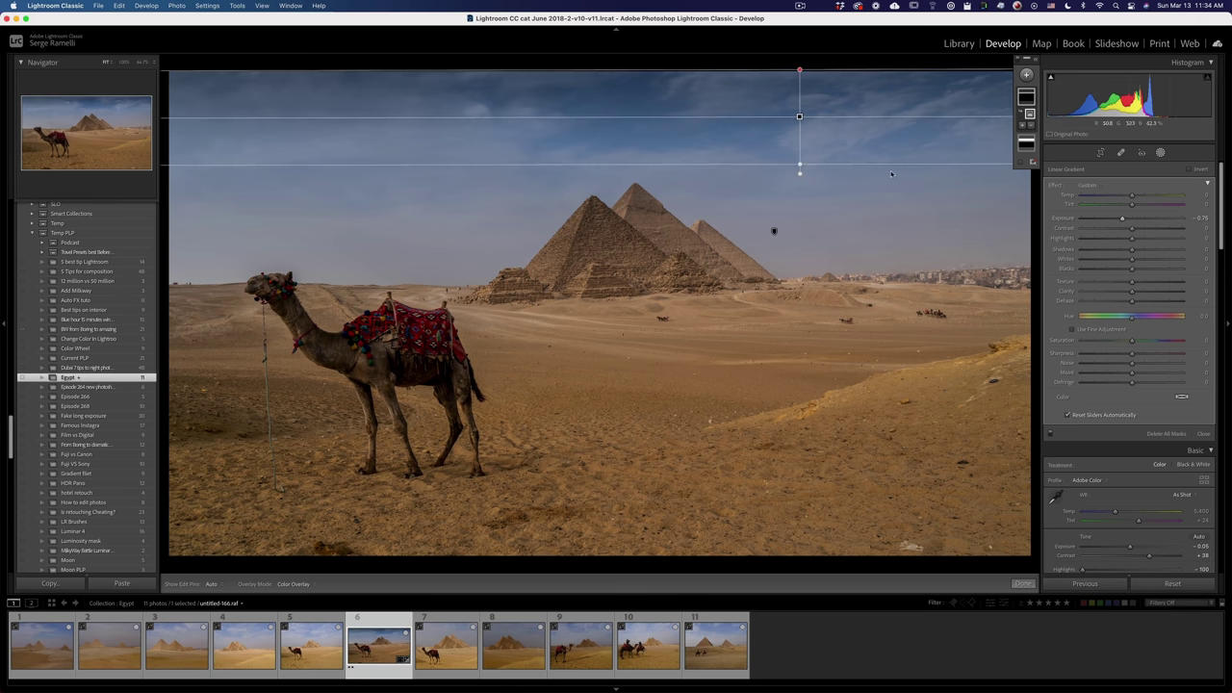
drag(810, 161, 806, 136)
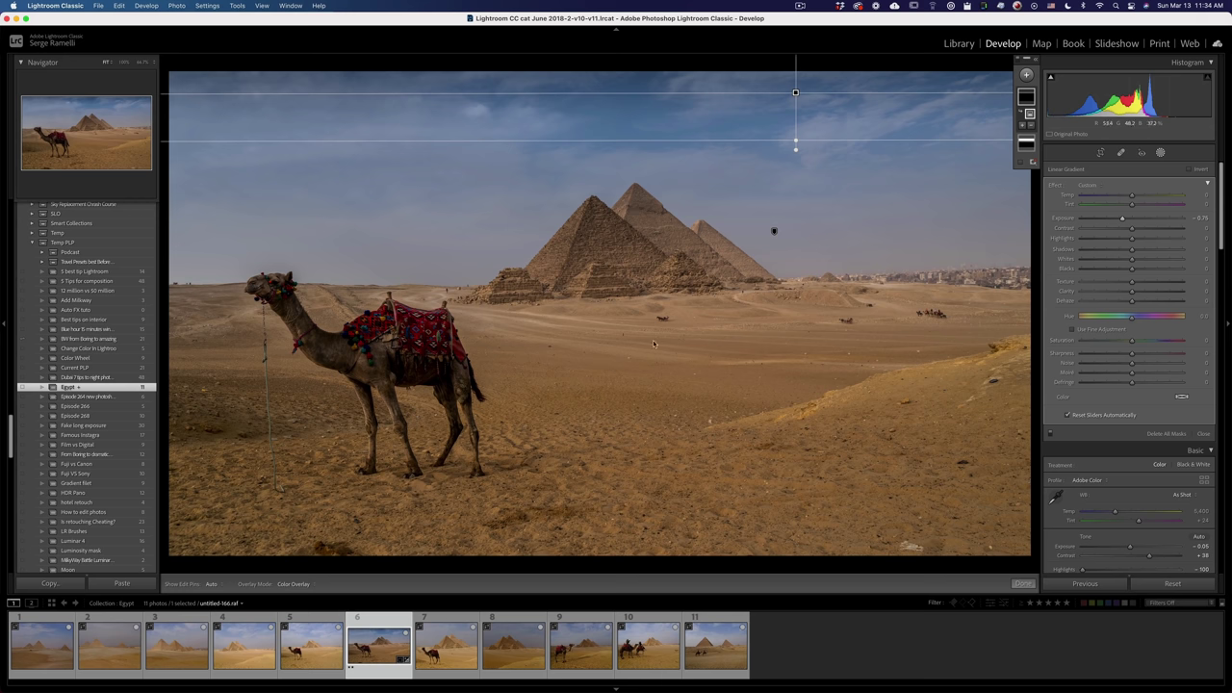
click(1027, 76)
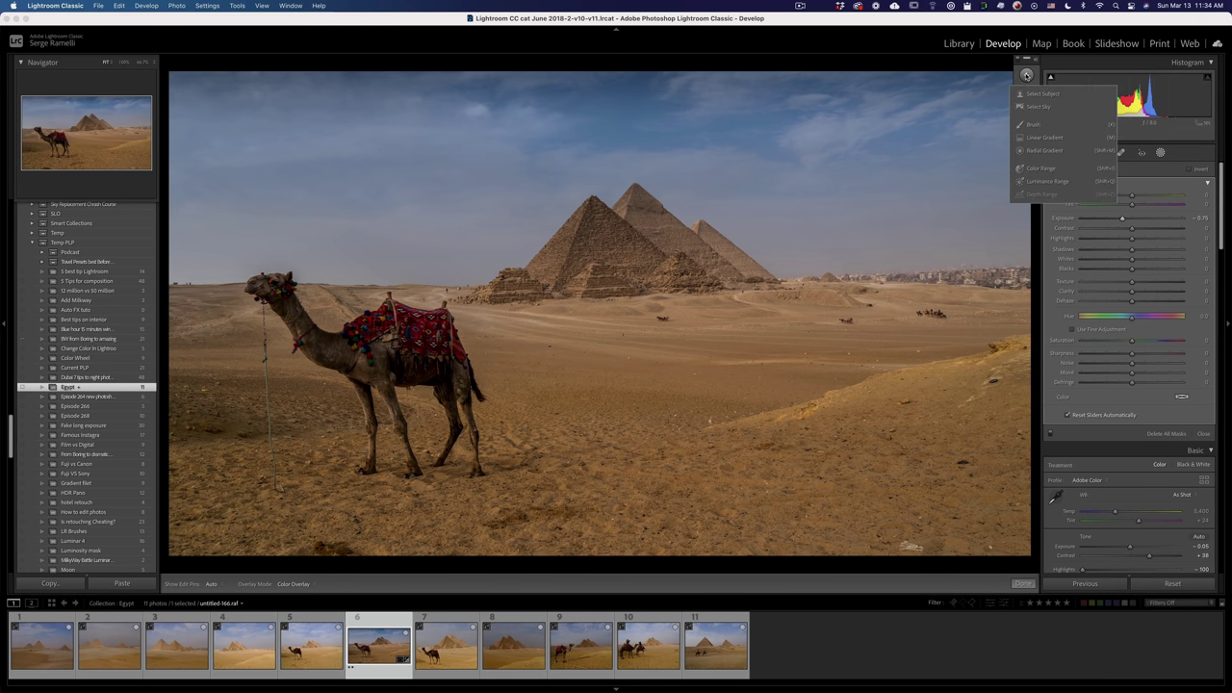
Step: Darken the foreground sand with a bottom-up linear gradient at Exposure -0.41
click(1045, 138)
drag(666, 512, 665, 387)
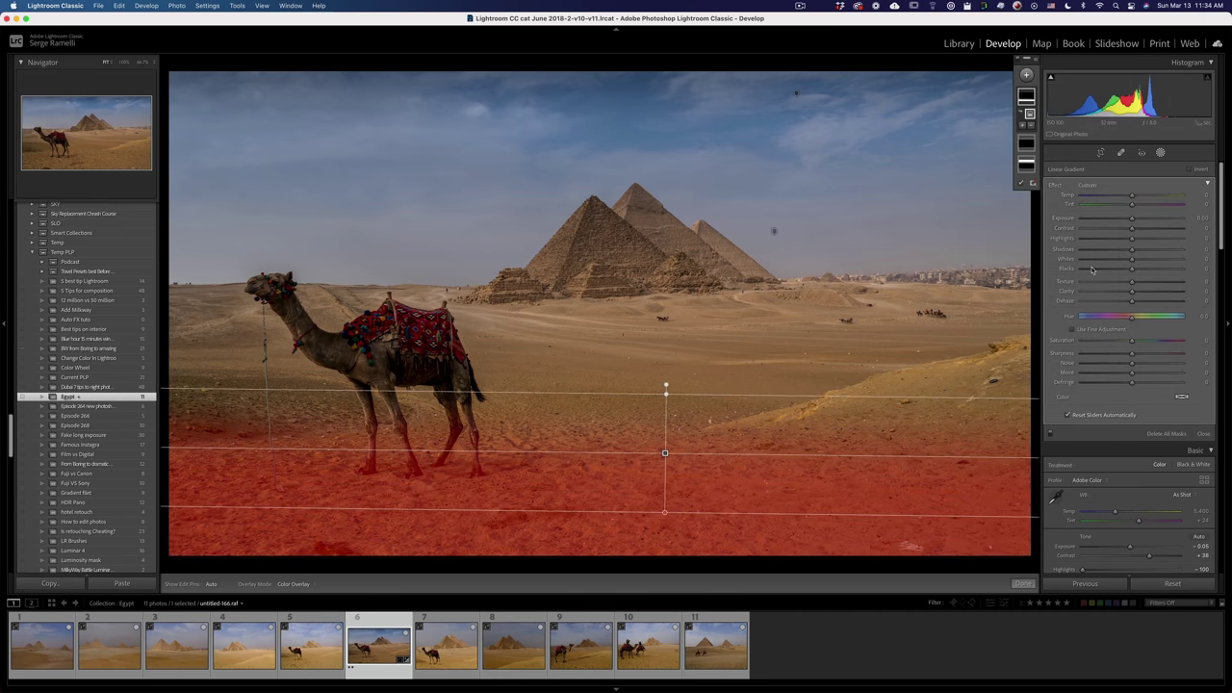
drag(1132, 219, 1123, 221)
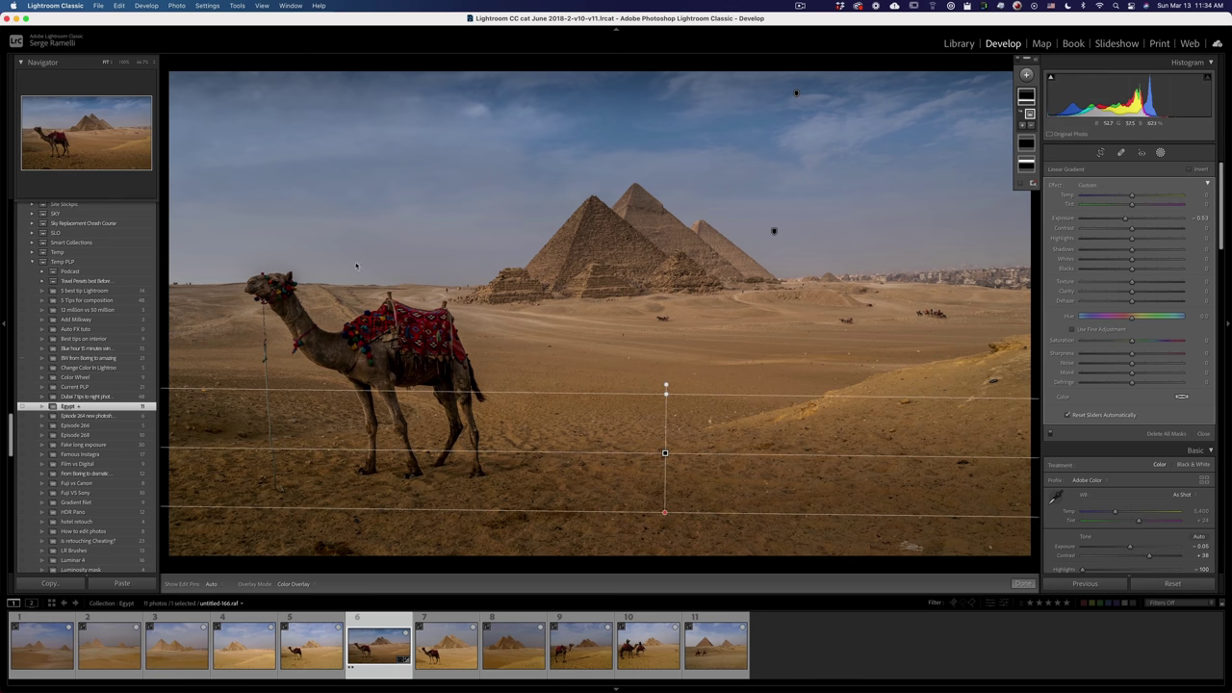
key(Return)
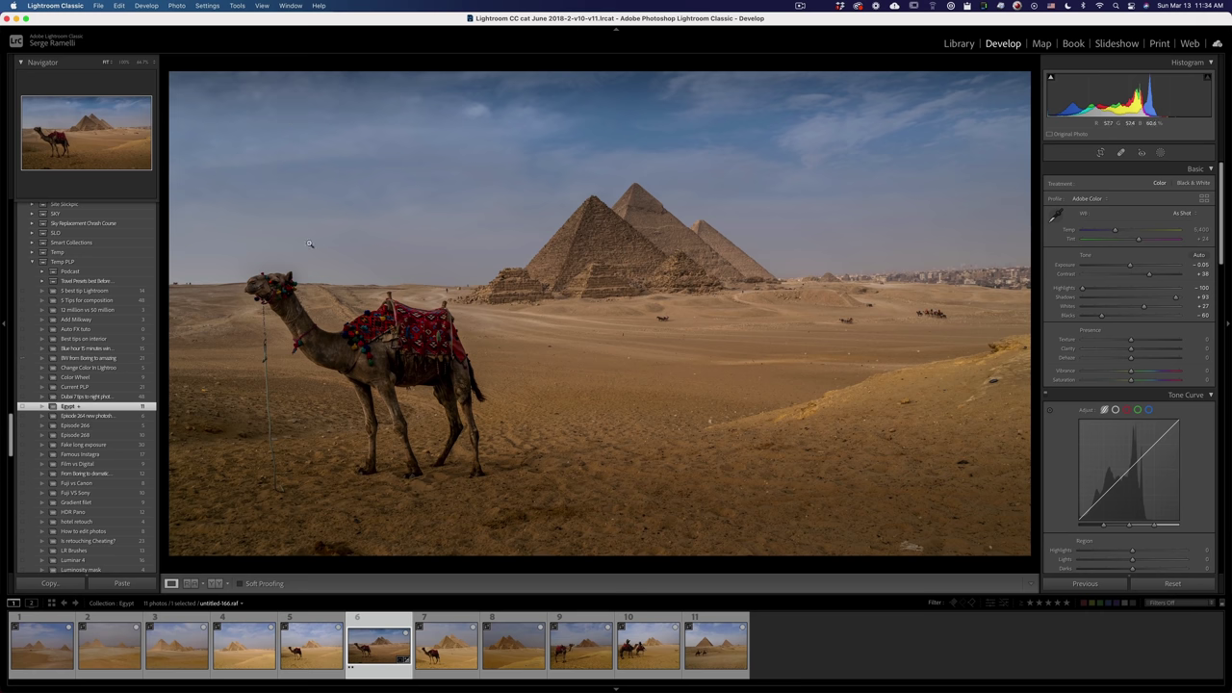
Step: Add a large radial gradient with raised Temp, warming the upper-left sky behind the camel
click(1161, 154)
click(1028, 75)
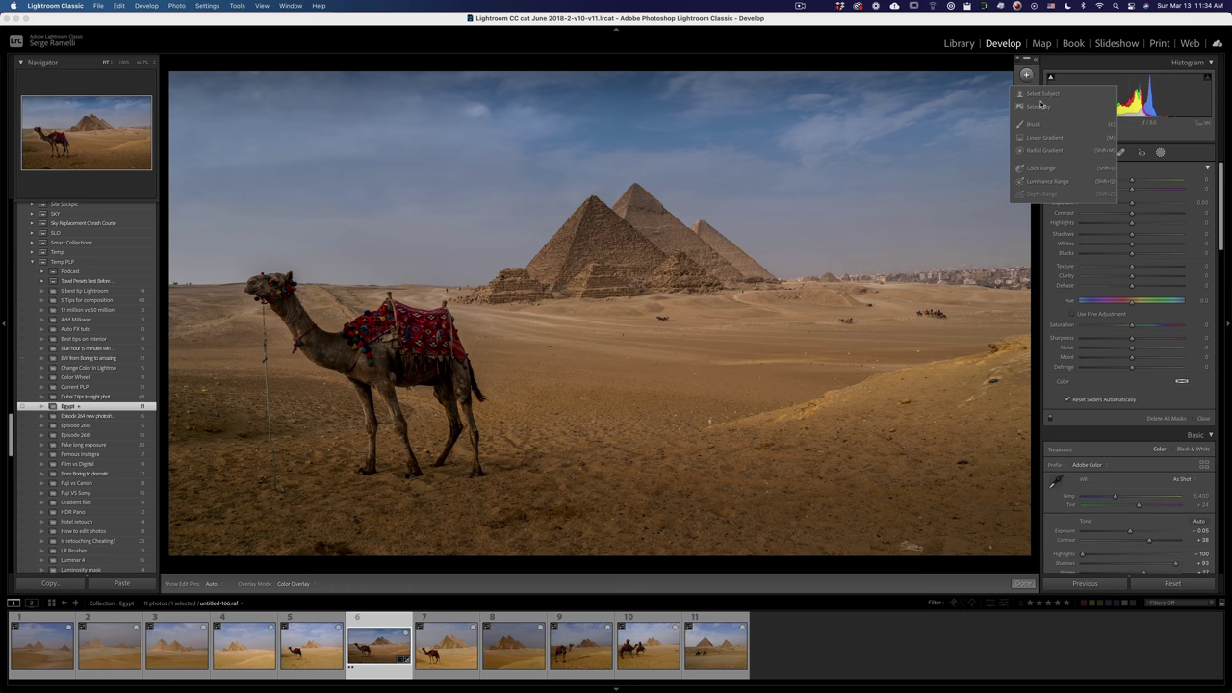
click(1055, 156)
drag(349, 236, 763, 414)
drag(1132, 210, 1161, 210)
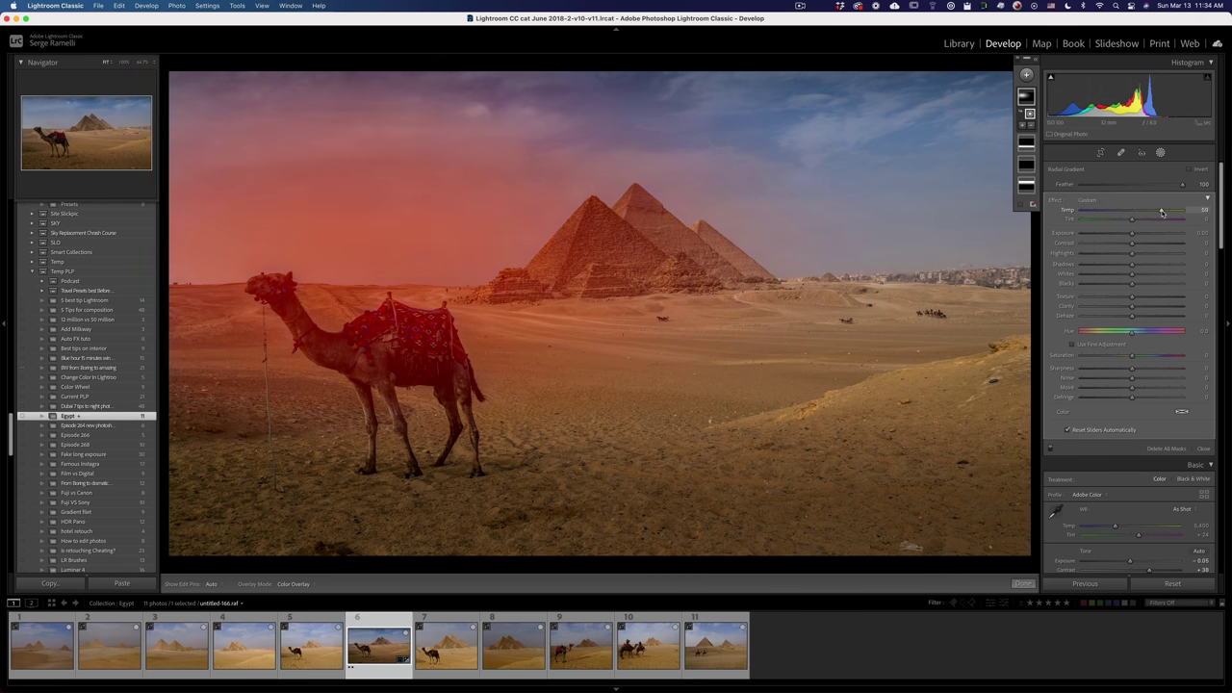
drag(383, 244, 41, 264)
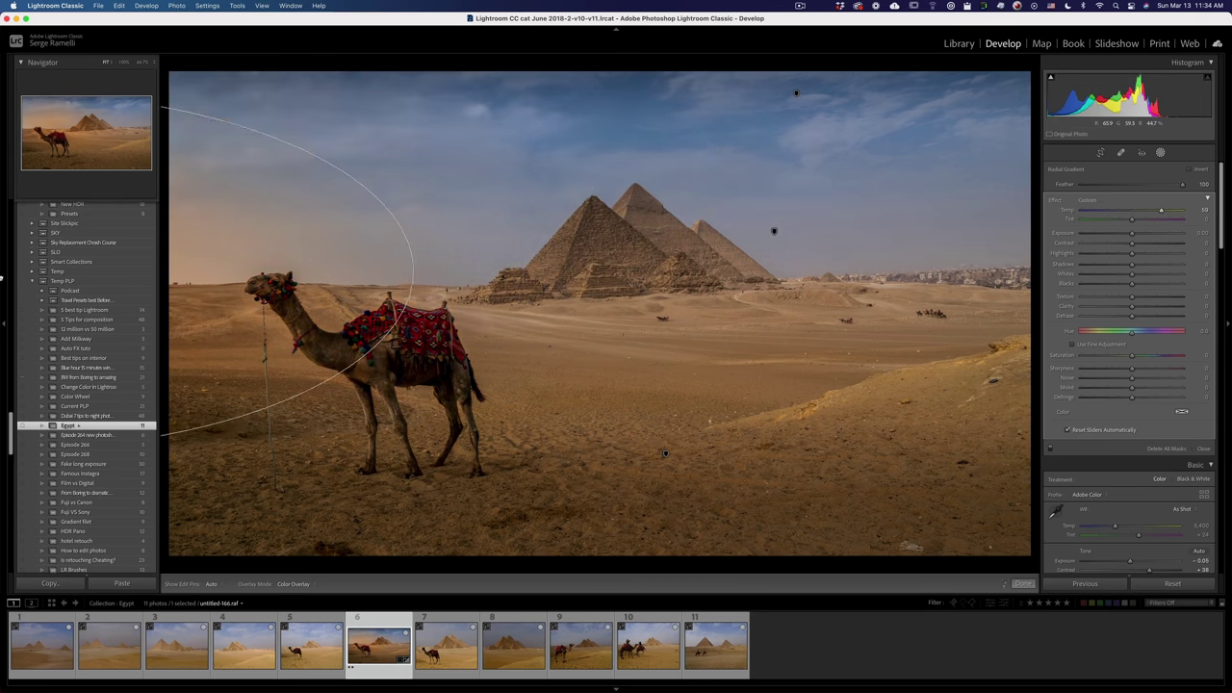
scroll(126, 219, up, 1)
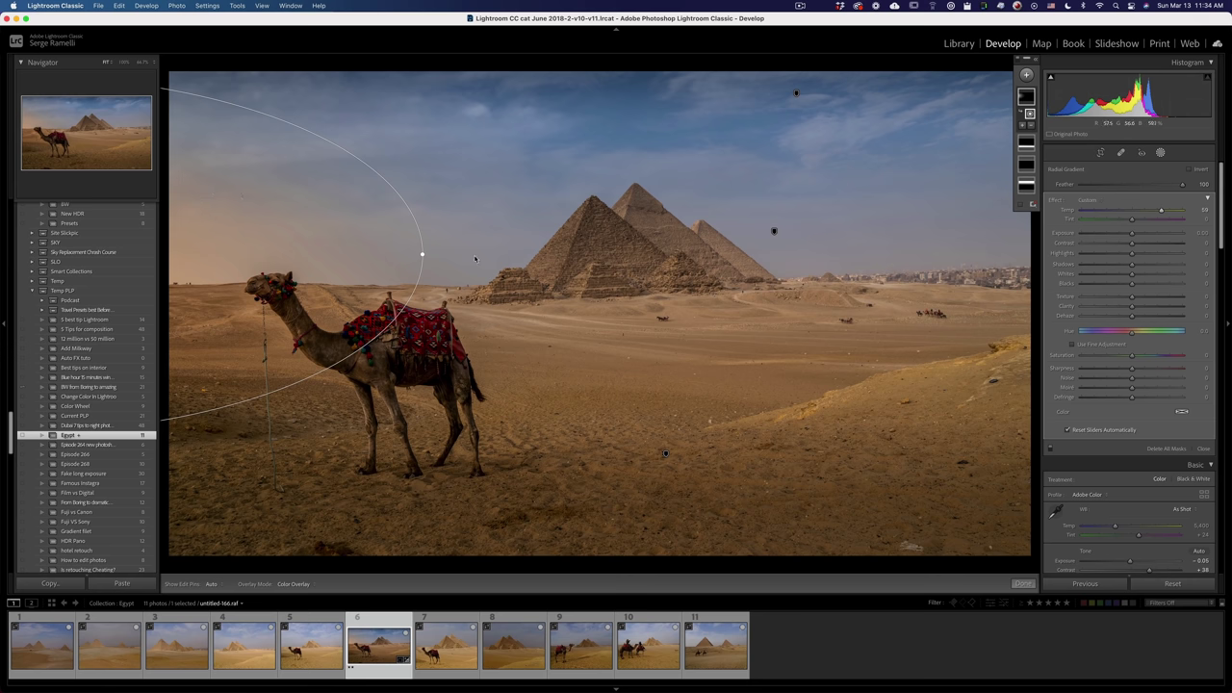
drag(419, 255, 427, 254)
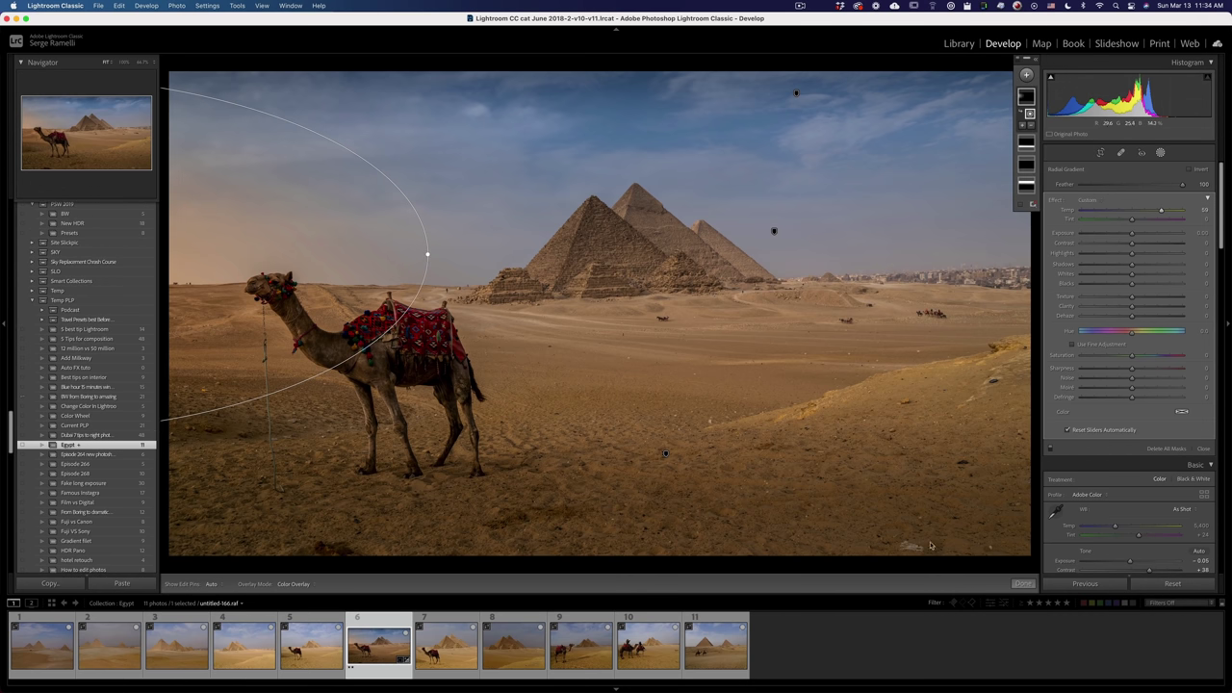
click(1023, 583)
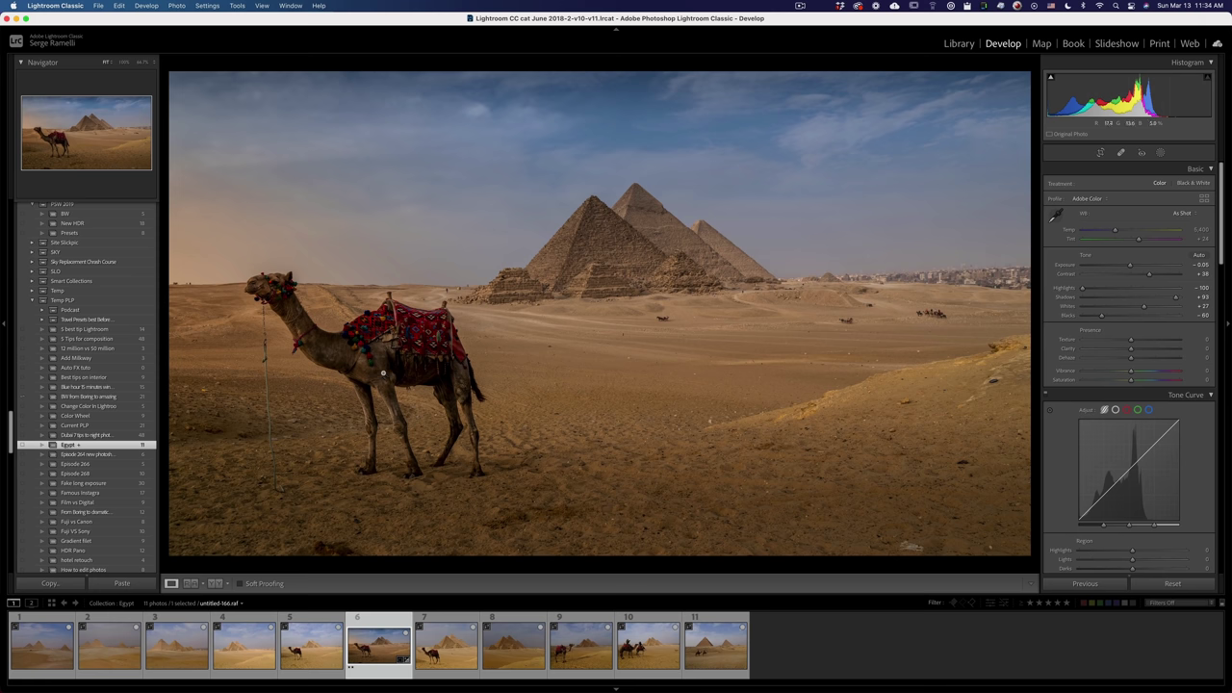
Step: Try a brush mask at higher flow and Exposure 0.90, then undo the stroke
click(1160, 152)
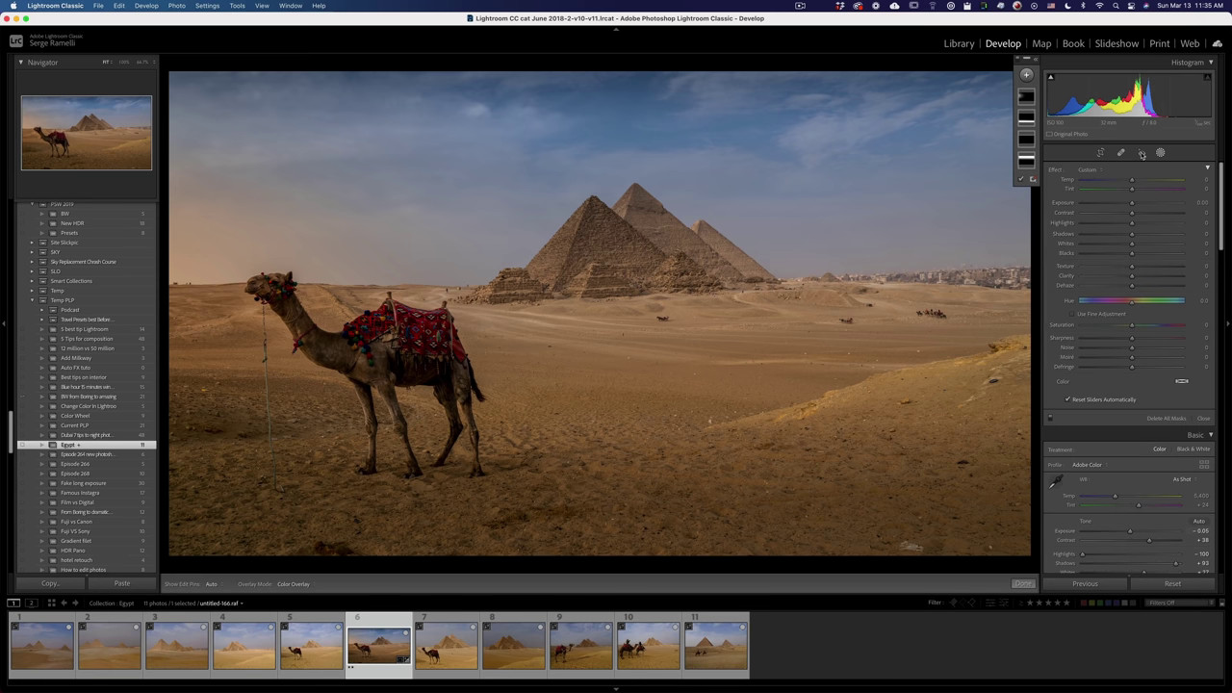
click(1026, 75)
click(1039, 126)
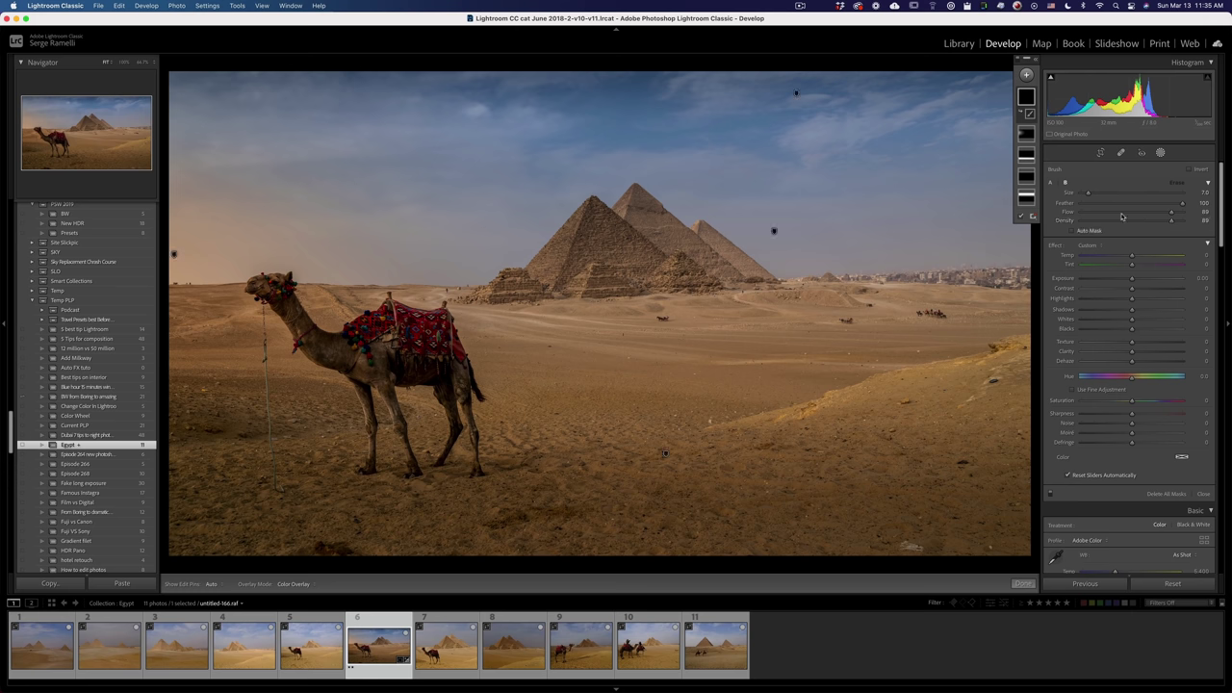
drag(1172, 210, 1182, 212)
drag(1131, 278, 1143, 278)
mouse_move(616, 314)
mouse_down()
mouse_move(825, 326)
mouse_move(693, 409)
mouse_move(574, 383)
mouse_move(565, 484)
mouse_move(833, 443)
mouse_up()
key(super+z)
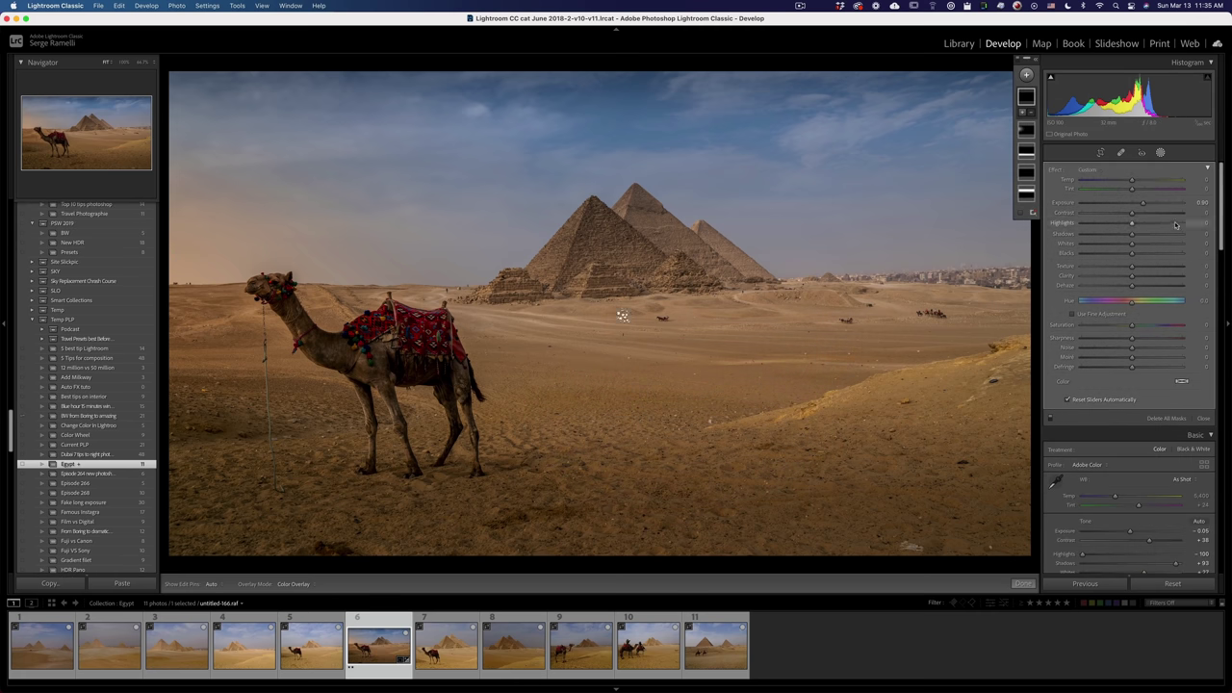
Step: Paint a brightening brush mask on the central sand, then delete it
click(1026, 75)
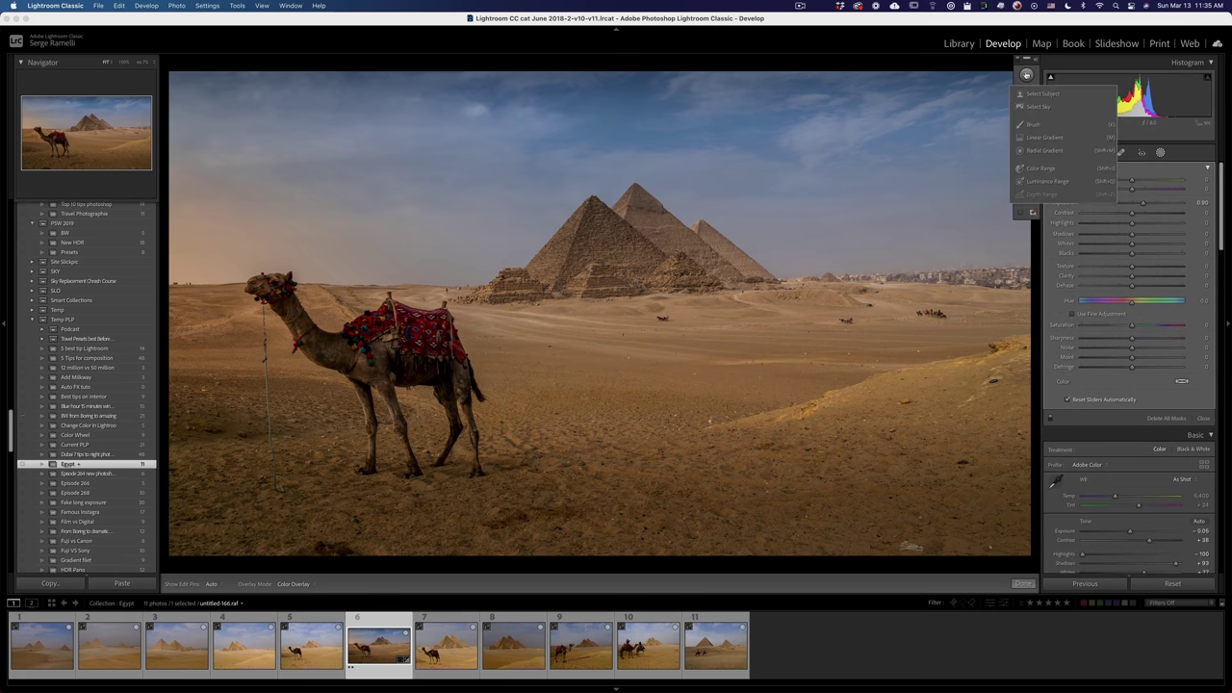
click(1035, 124)
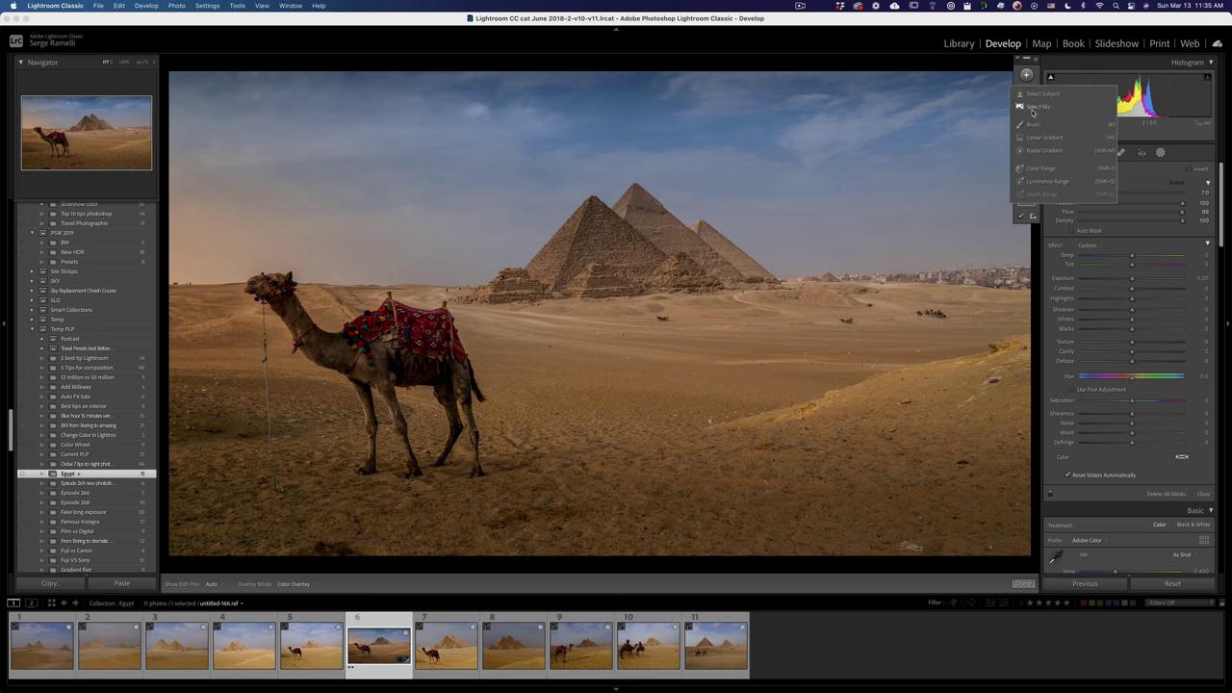
click(1150, 220)
click(1149, 212)
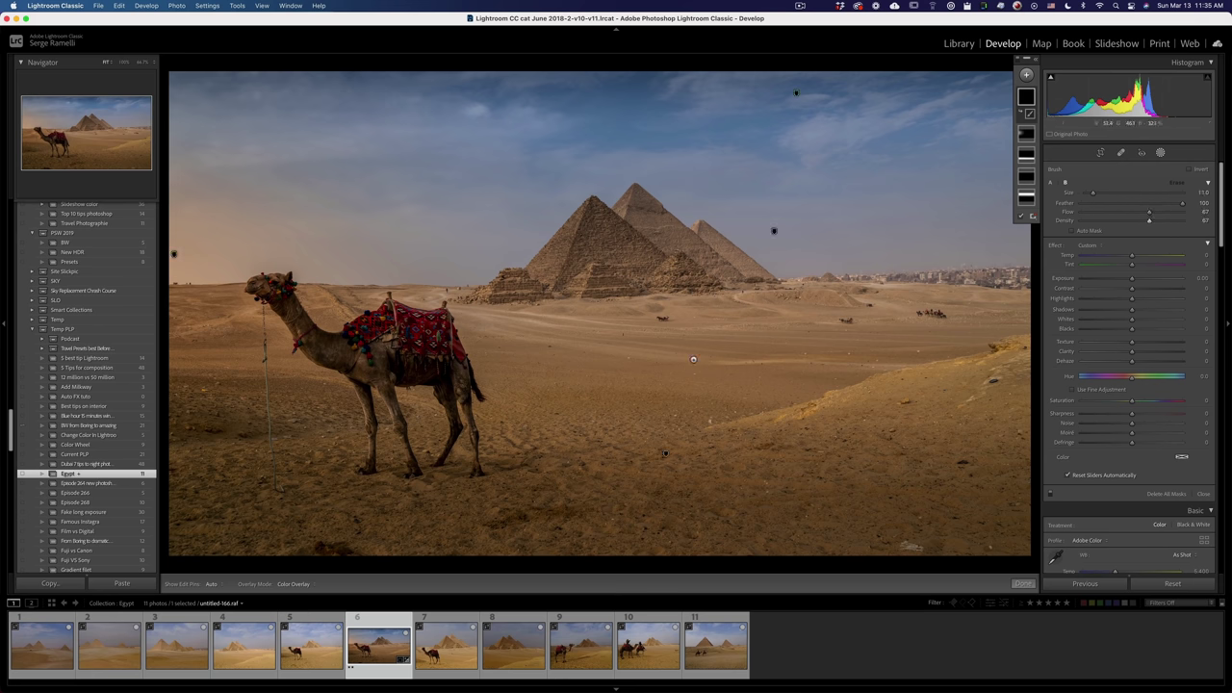
drag(694, 359, 677, 361)
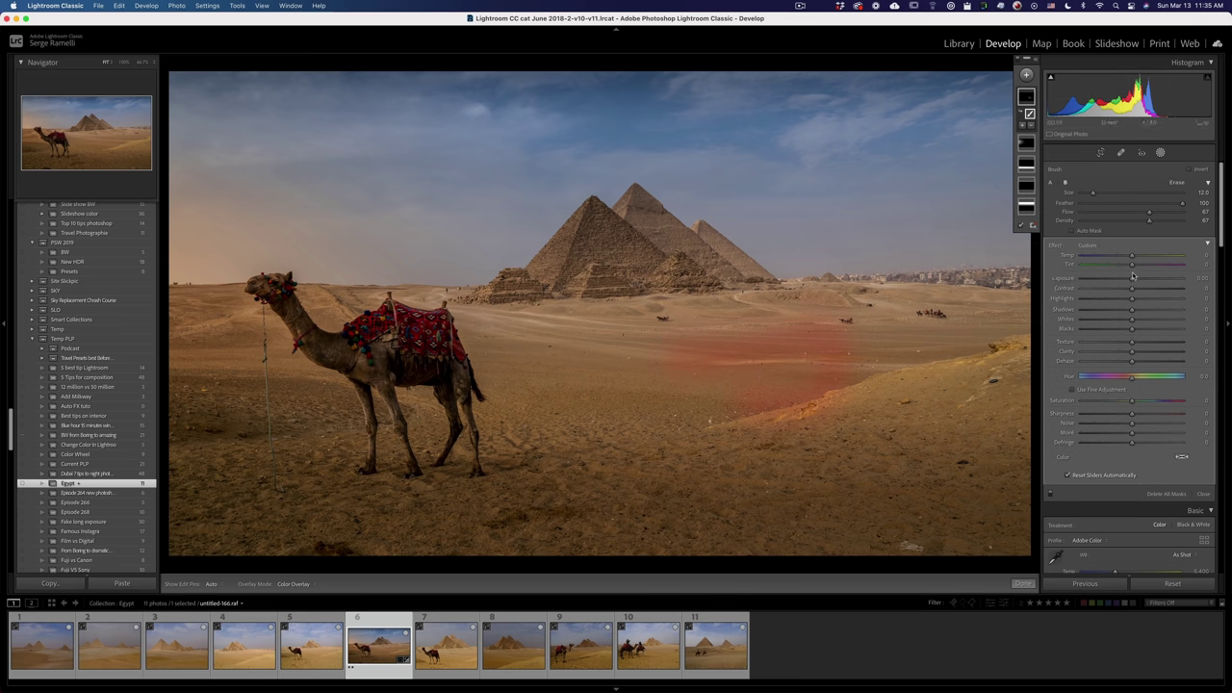
drag(1132, 278, 1143, 280)
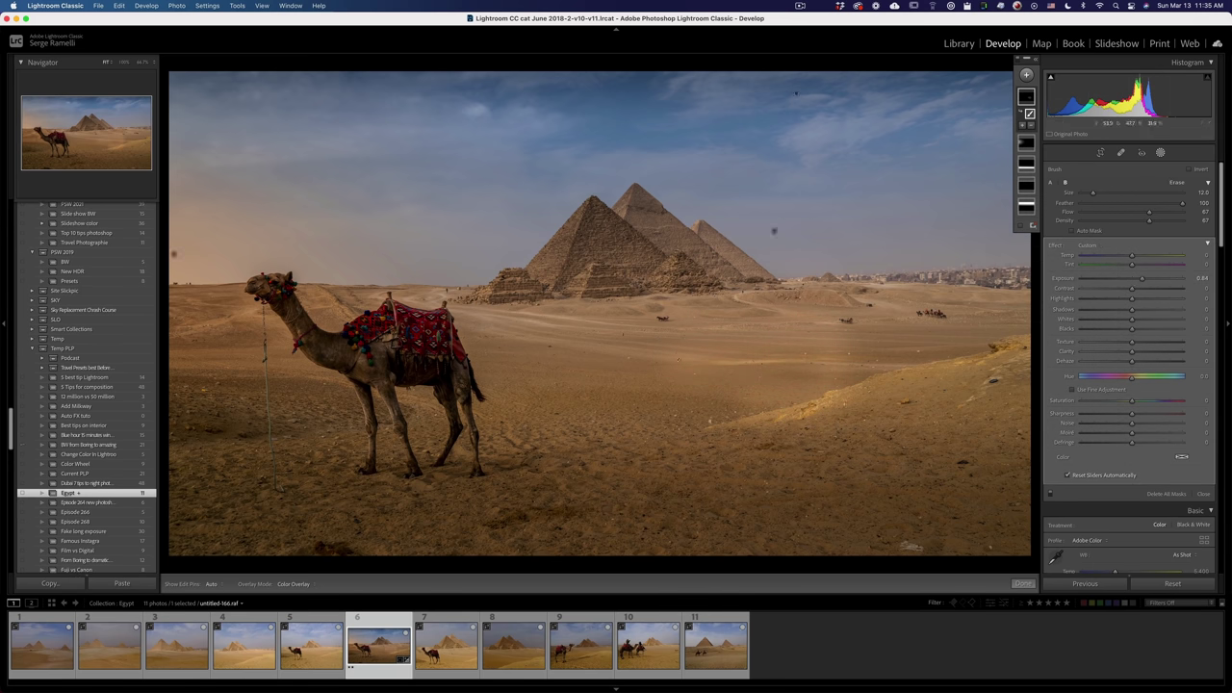
click(678, 359)
key(Delete)
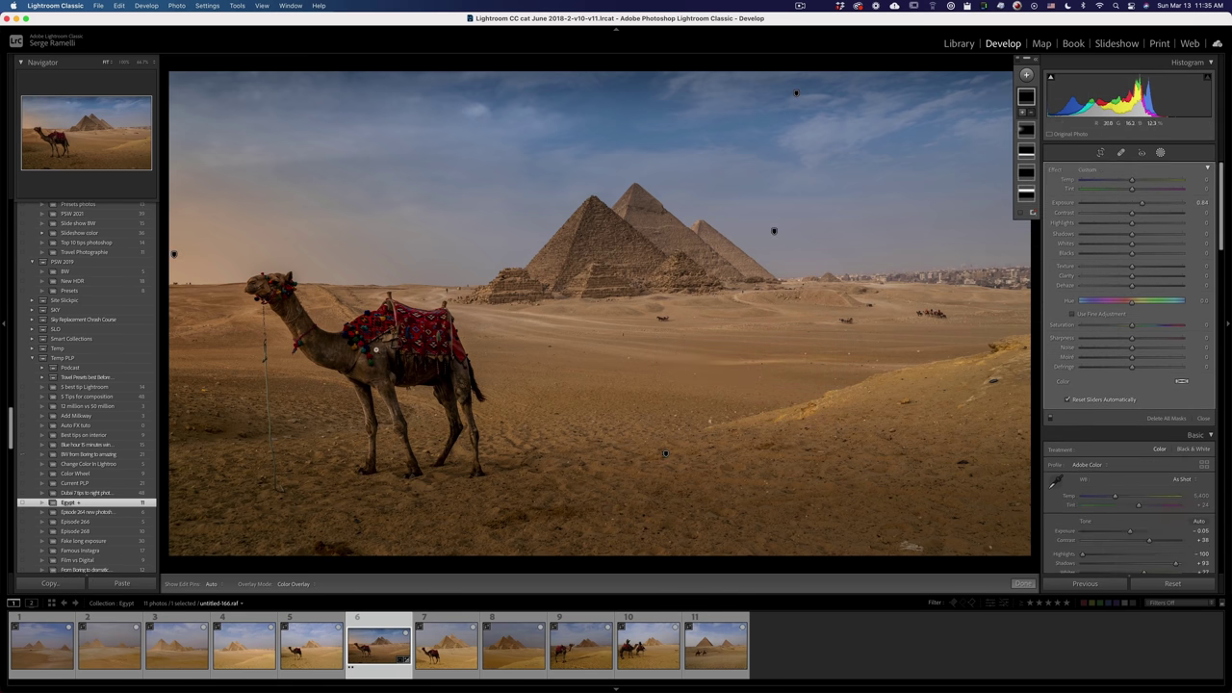
Step: At 100% zoom, paint a brush mask over the camel's neck and saddle at Exposure +0.87
click(376, 350)
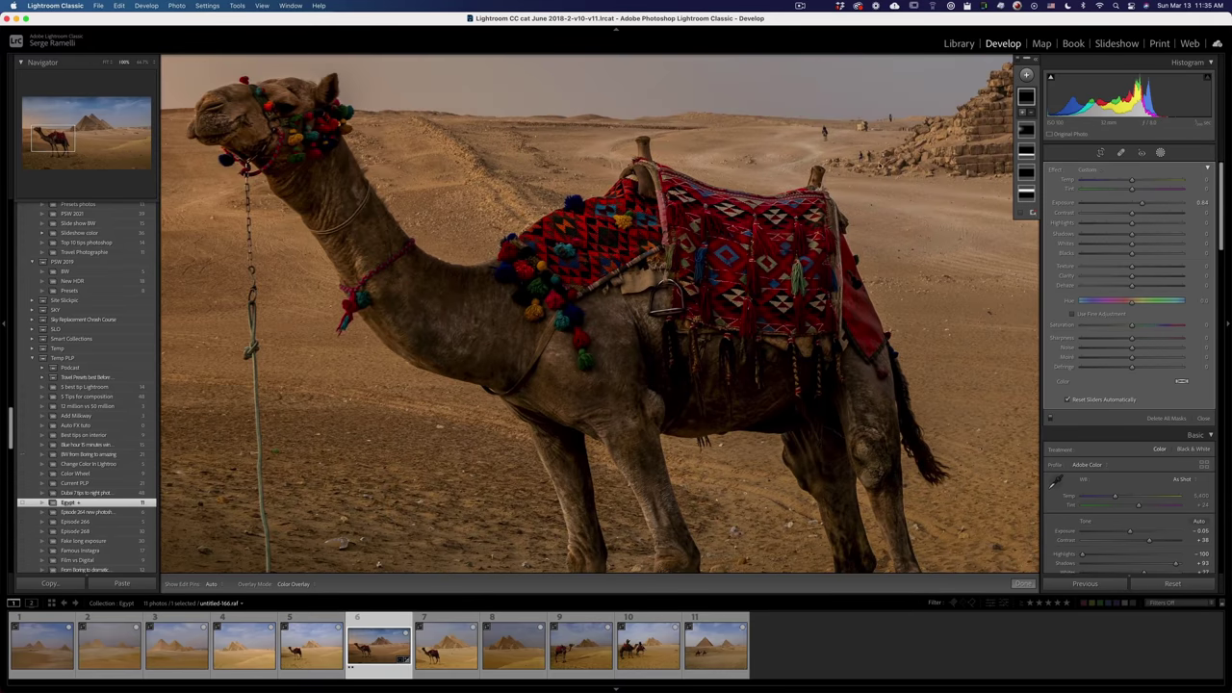
click(1027, 75)
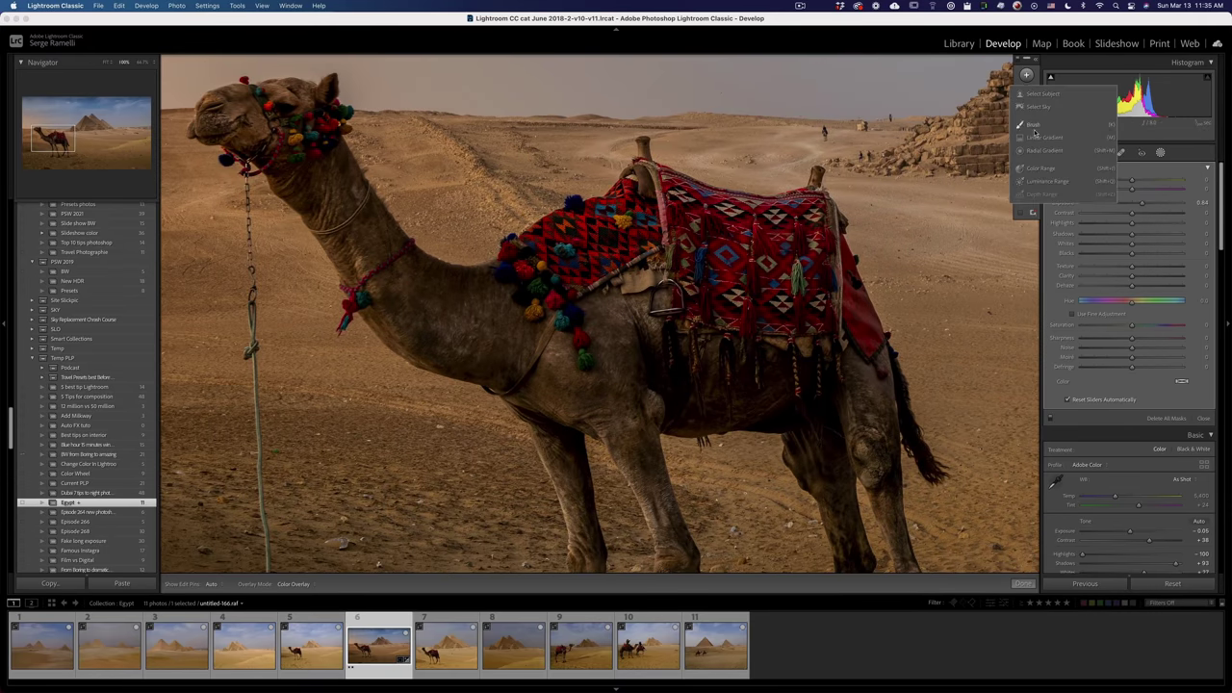
click(1034, 126)
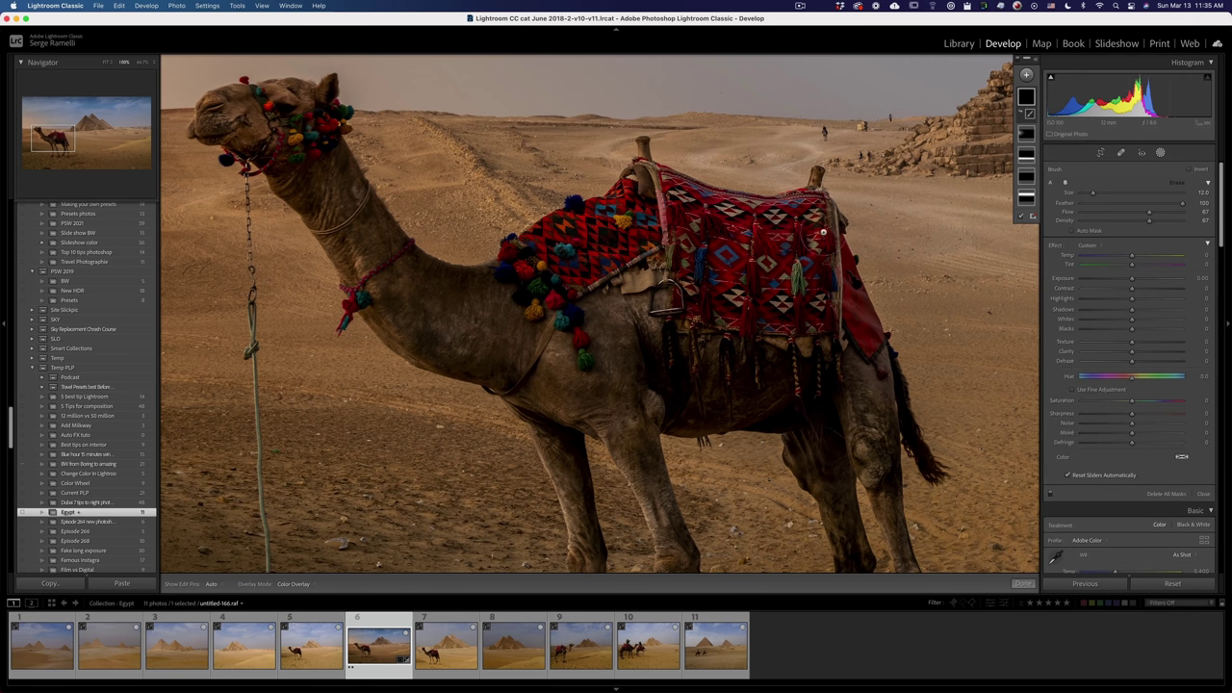
mouse_move(732, 299)
mouse_down()
mouse_move(640, 352)
mouse_move(554, 380)
mouse_move(438, 332)
mouse_move(713, 236)
mouse_move(851, 381)
mouse_move(828, 457)
mouse_up()
mouse_move(520, 317)
mouse_down()
mouse_move(695, 227)
mouse_move(674, 255)
mouse_up()
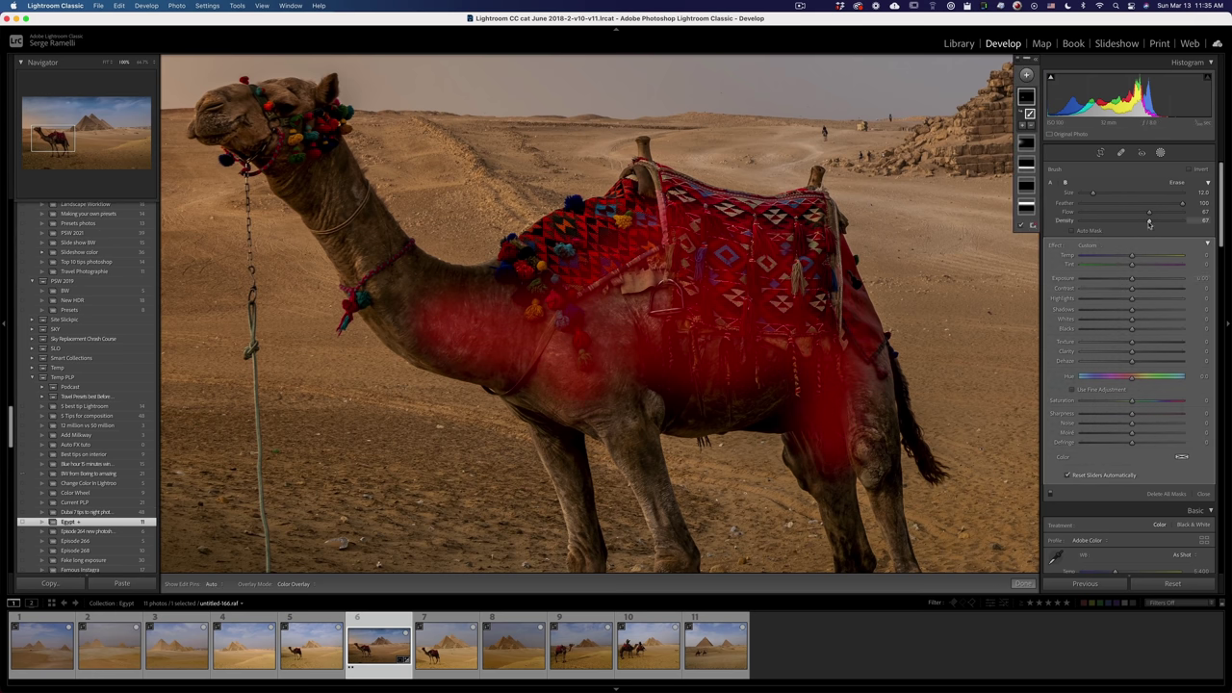
drag(1136, 281, 1140, 280)
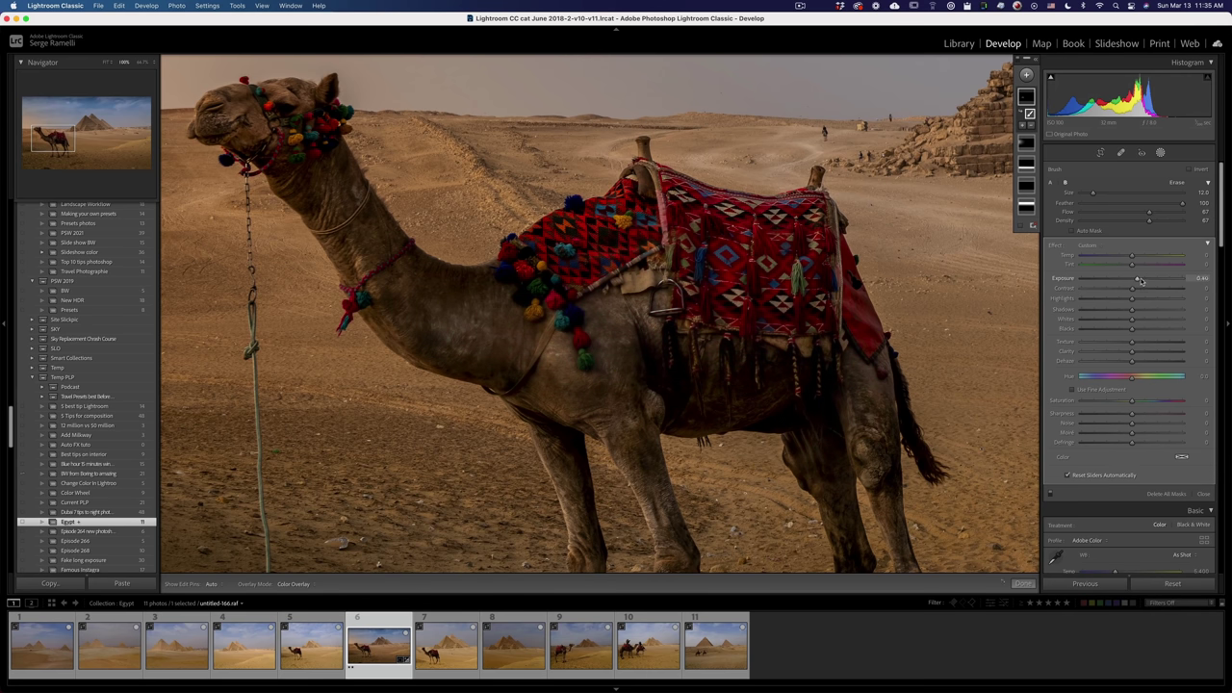
Step: Toggle the mask pins to judge the result, then zoom back out
key(h)
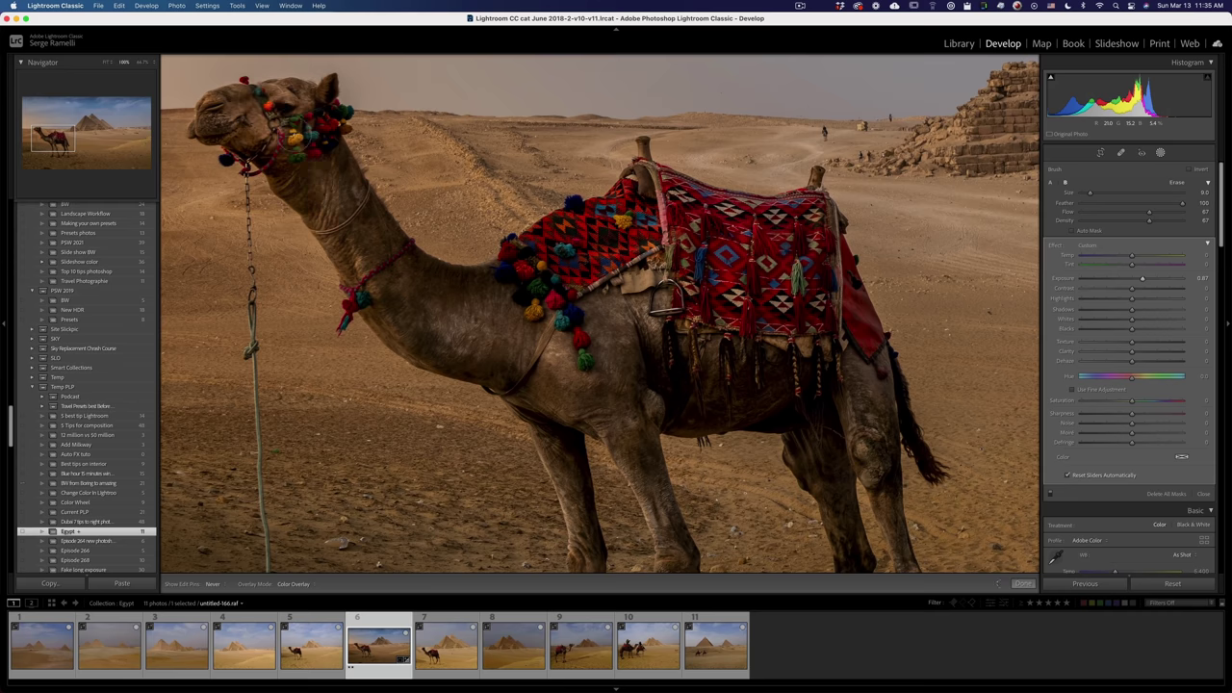
key(h)
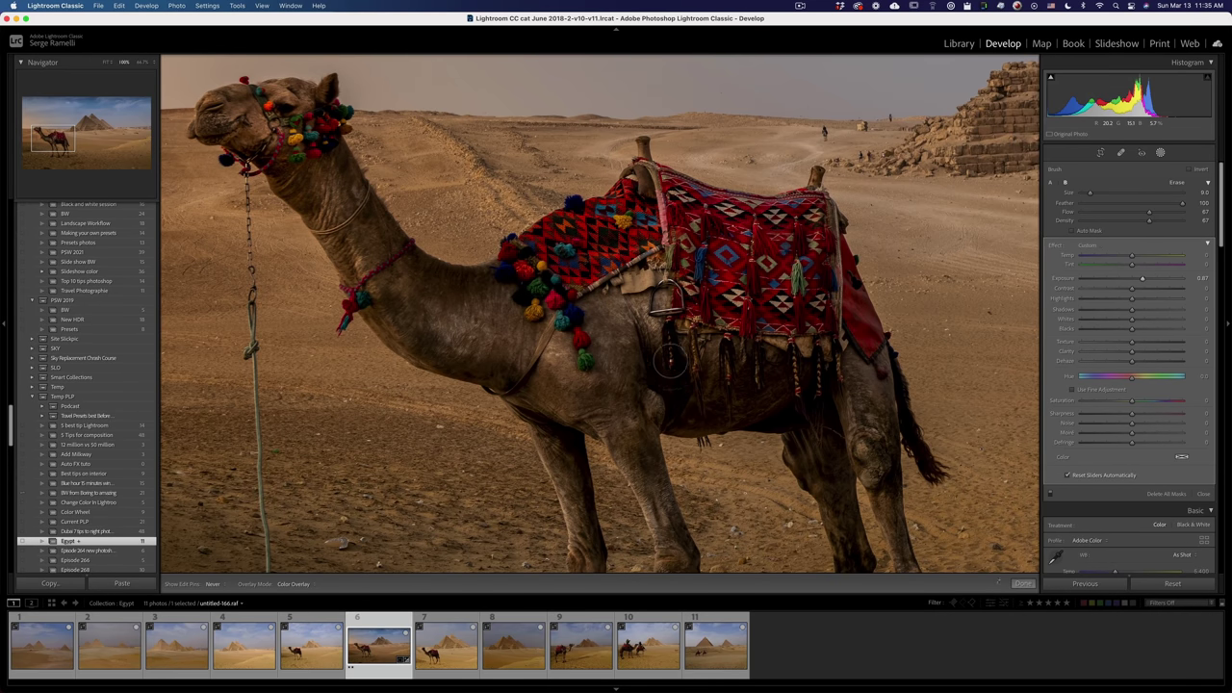
key(h)
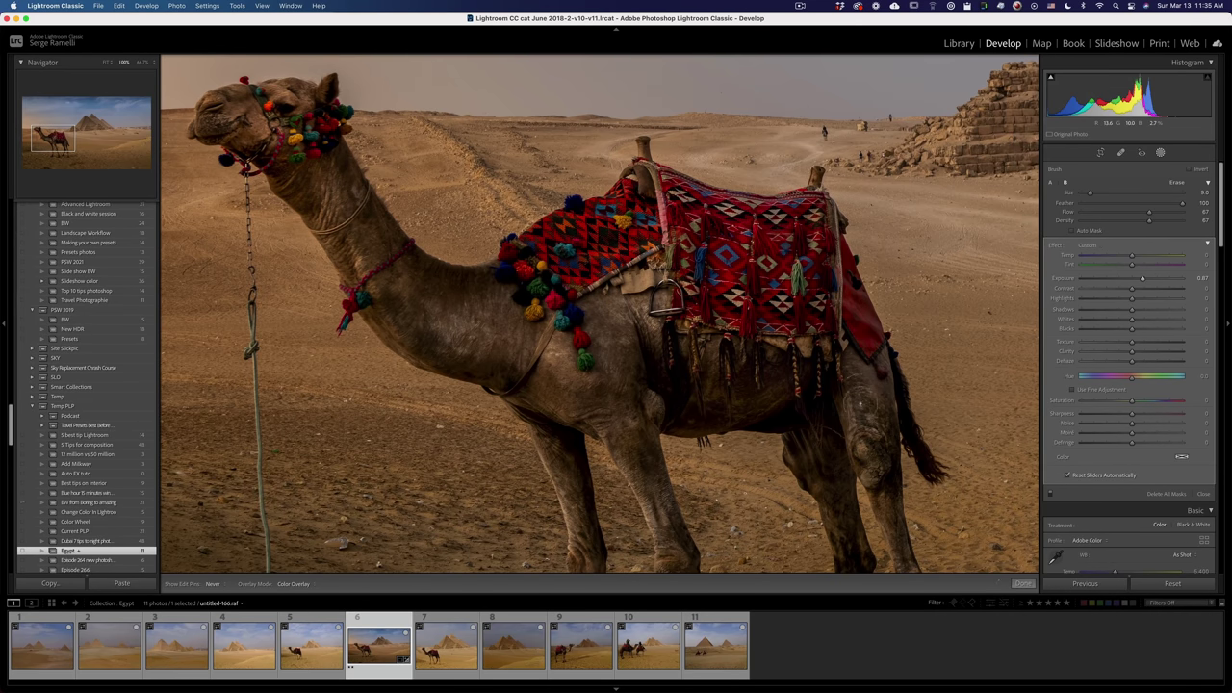
key(h)
key(z)
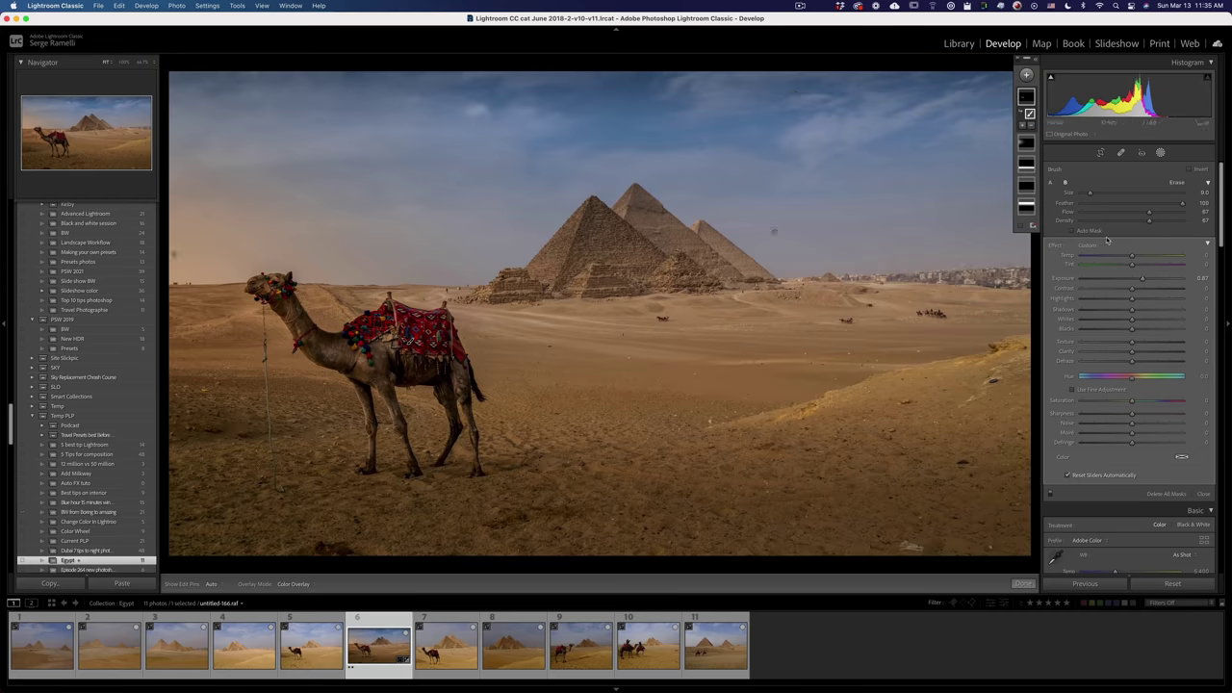
Step: Check the existing masks list, then create a new Select Sky mask
click(1036, 61)
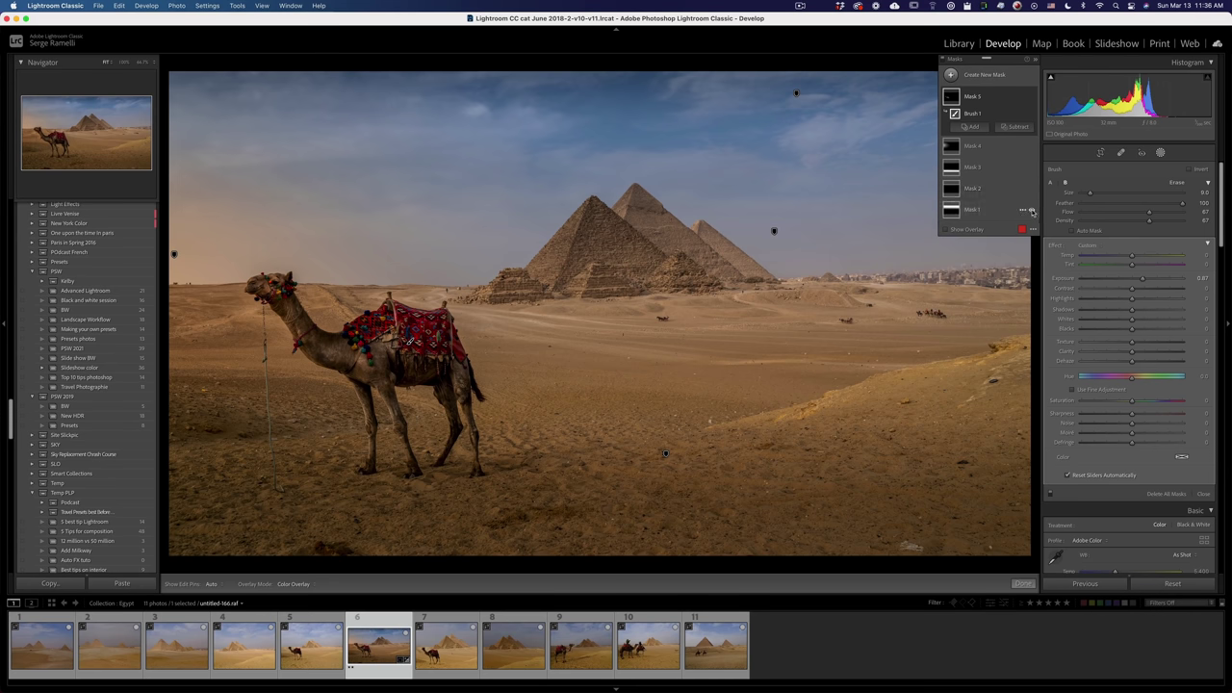
click(1034, 60)
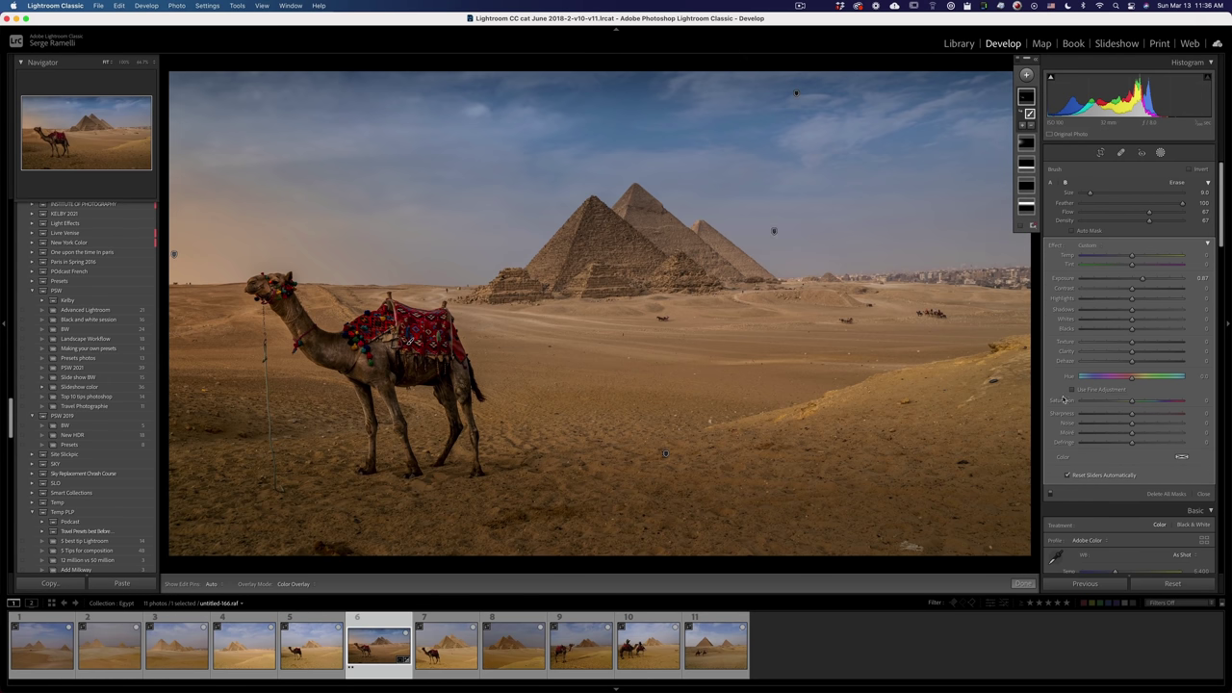
click(1026, 75)
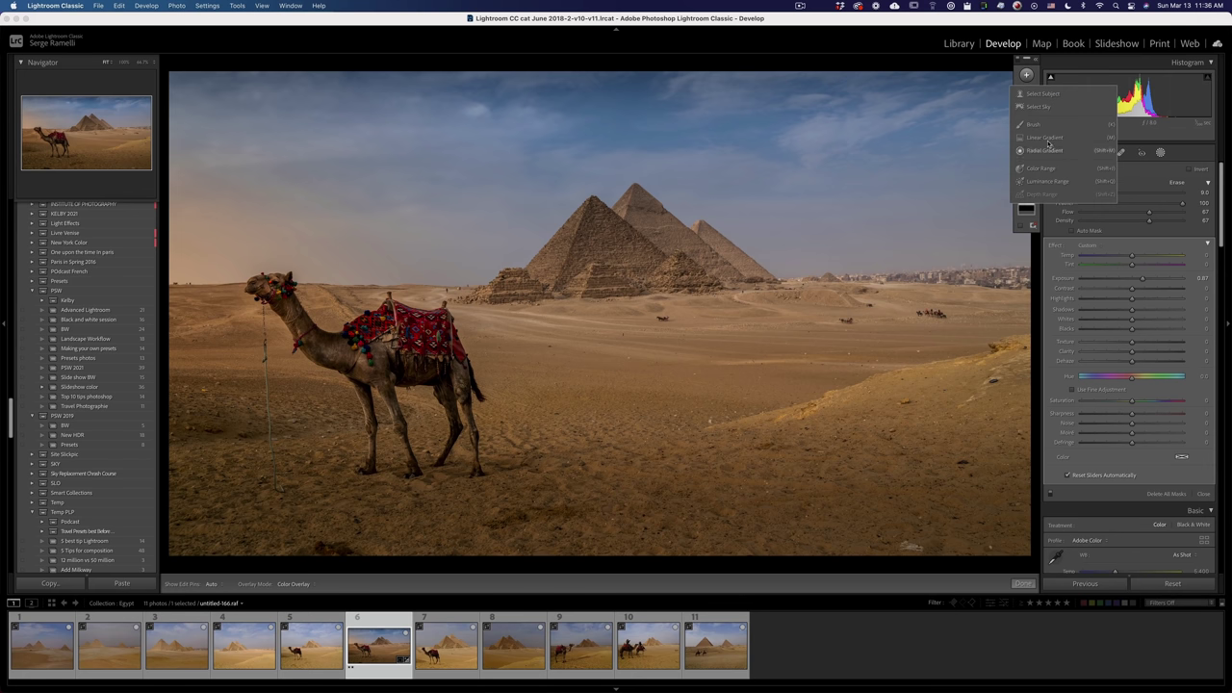
click(1039, 107)
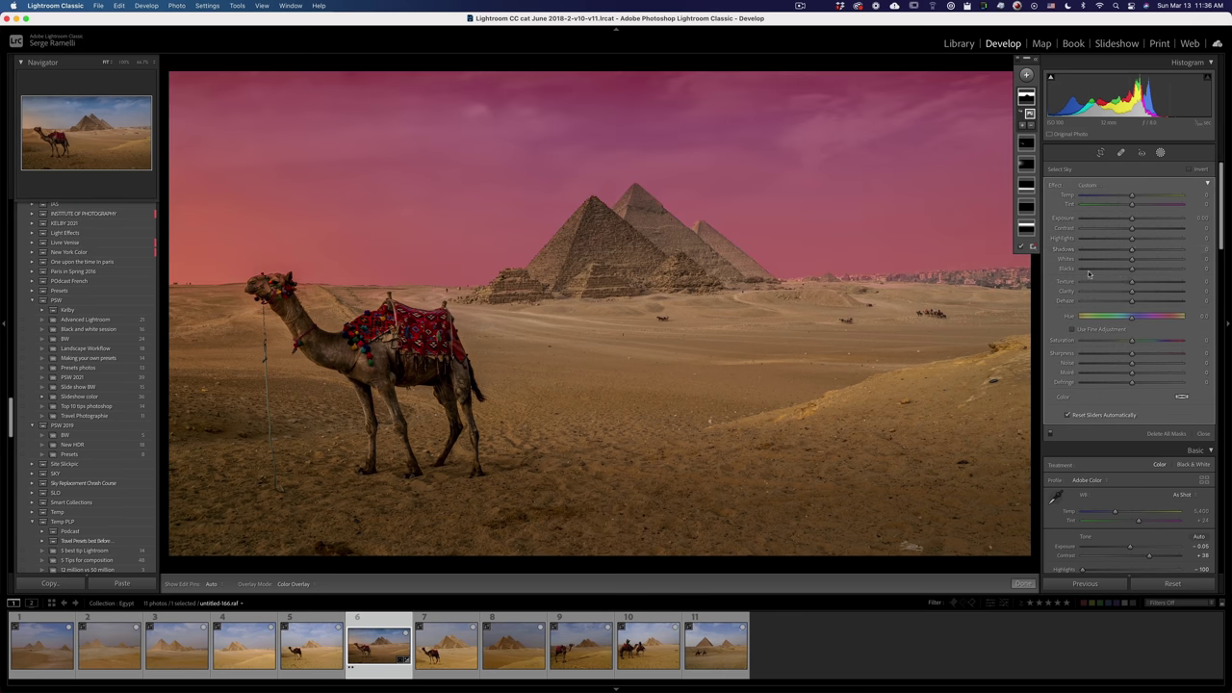
Step: Give the sky mask Contrast about 69 and lower Clarity, then reset the linear gradient's Temp to 0
click(1132, 197)
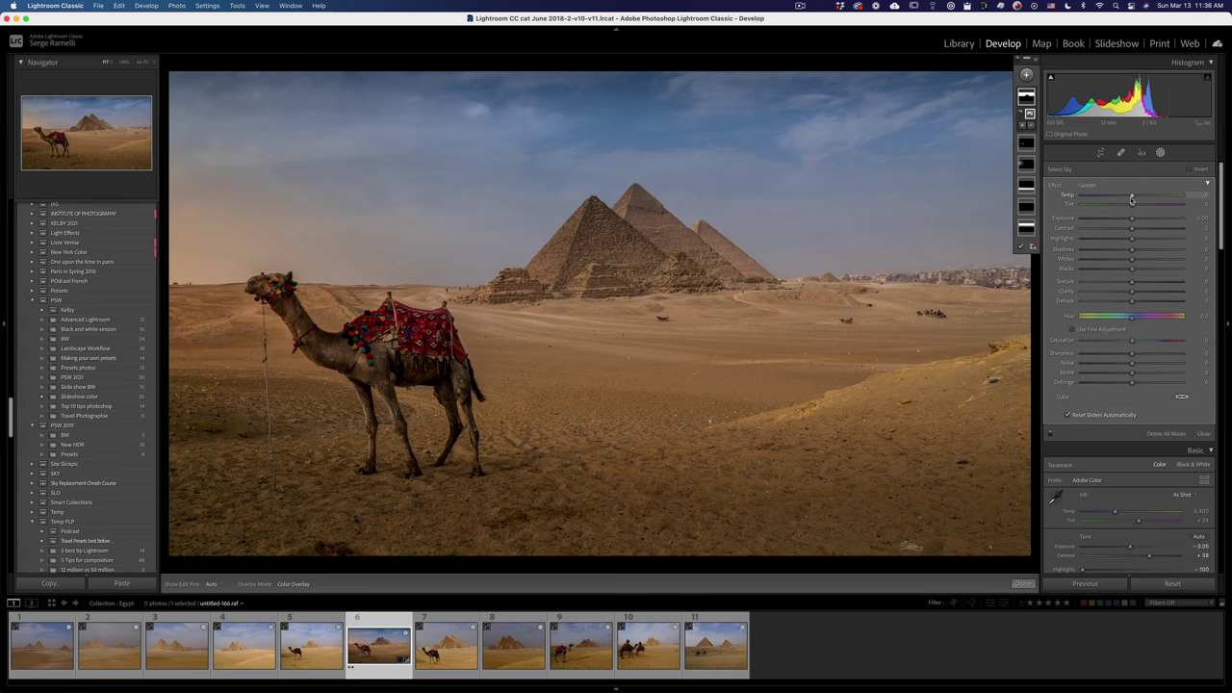
drag(1136, 231, 1166, 229)
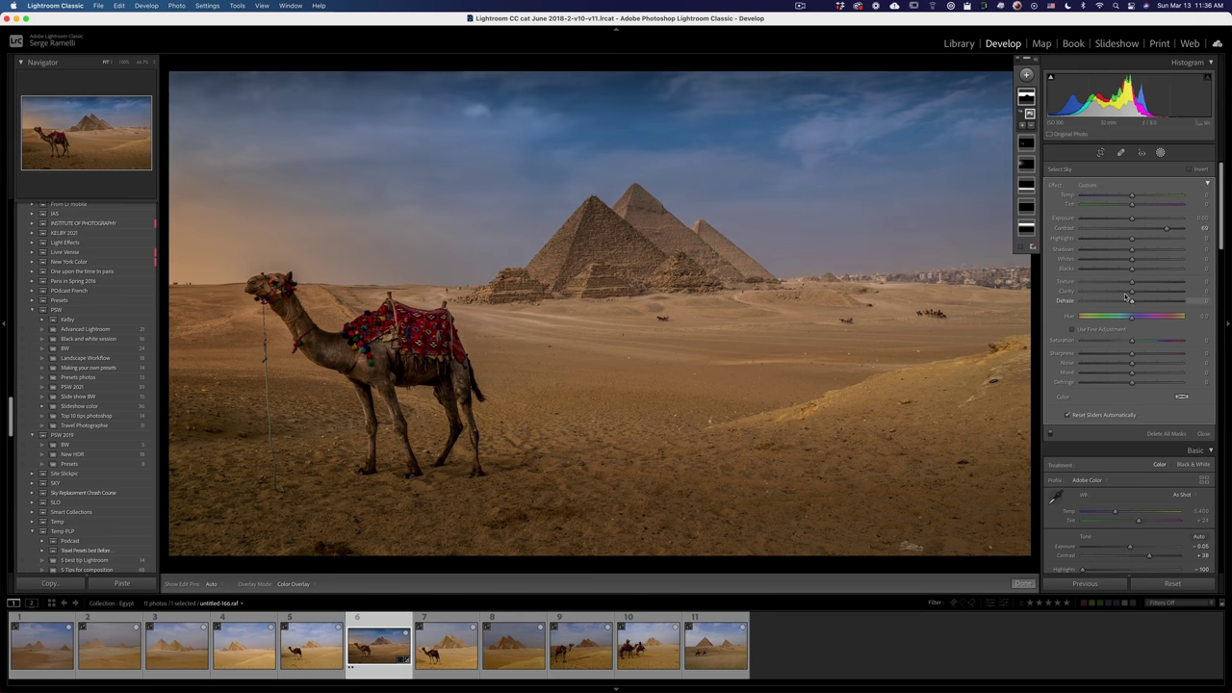
mouse_move(1131, 292)
mouse_down()
mouse_move(1079, 301)
mouse_move(1160, 300)
mouse_move(1134, 305)
mouse_up()
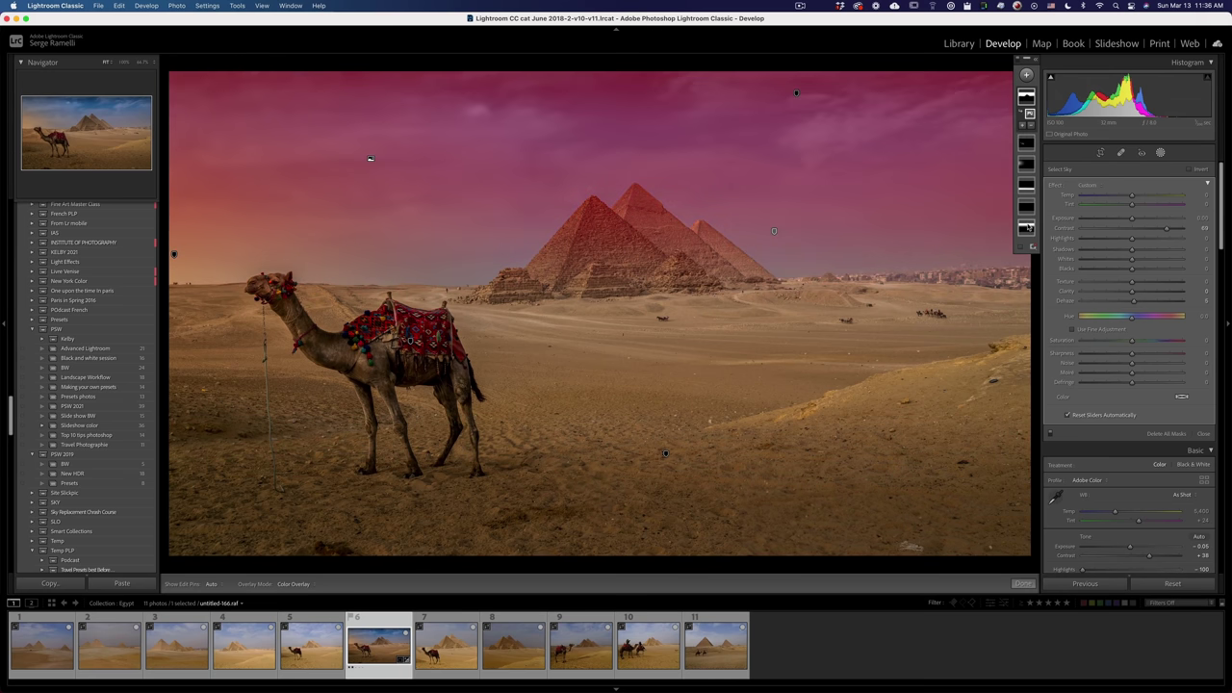
click(1027, 226)
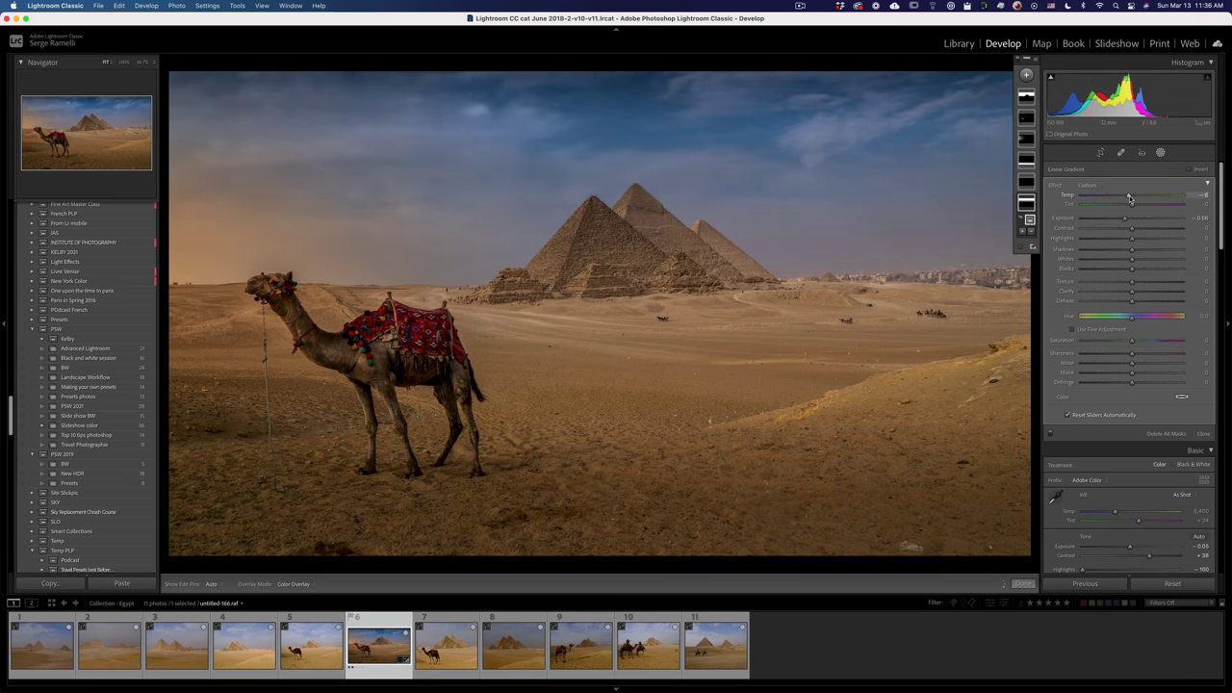
drag(1129, 197, 1132, 197)
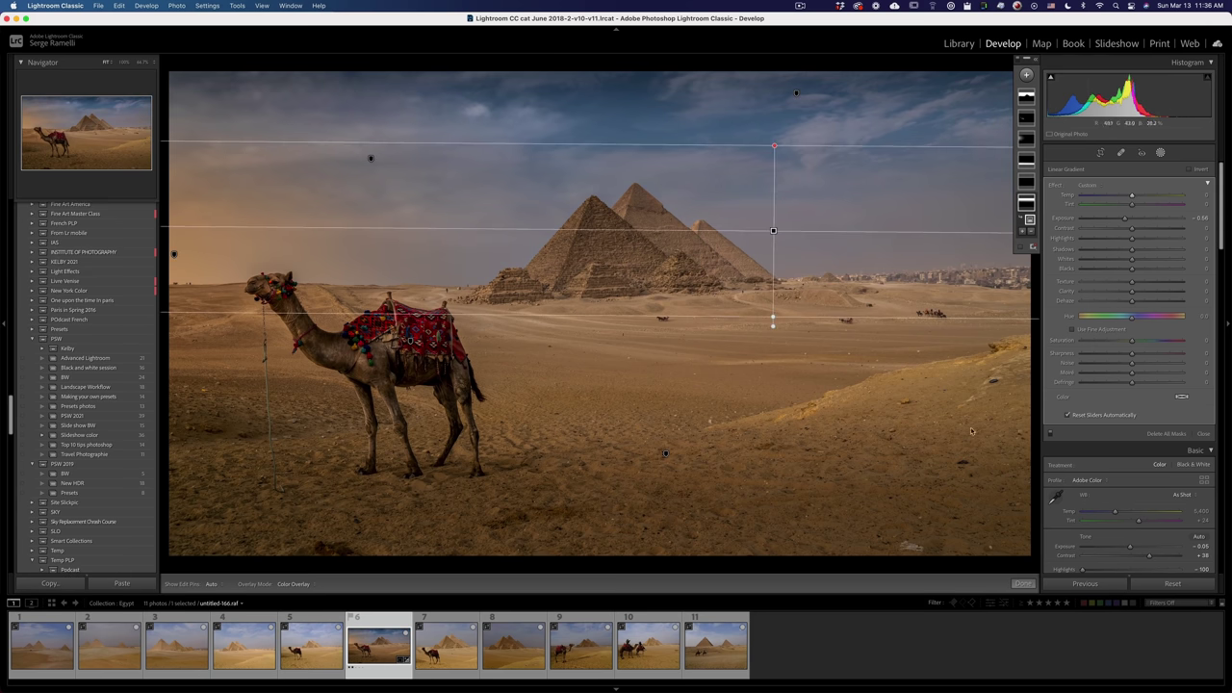
Step: Close masking and compare the edited photo with its unedited before version in a full-size view
click(1023, 583)
key(shift+Tab)
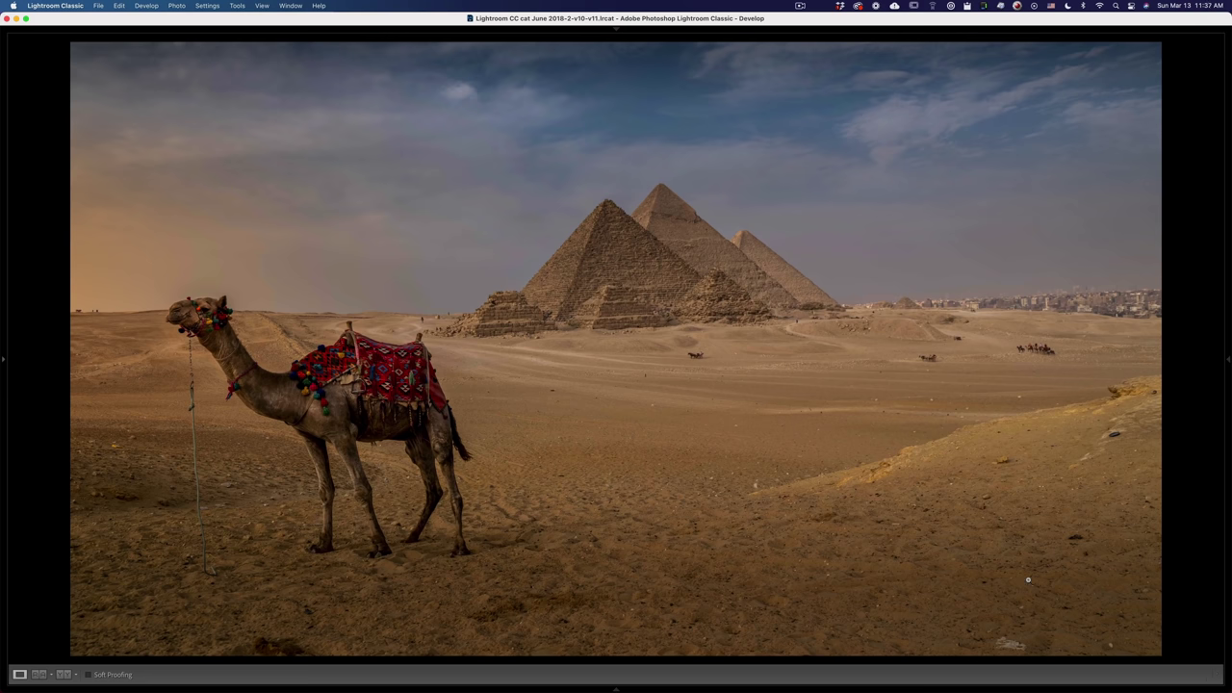
key(backslash)
key(backslash)
key(backslash)
key(backslash)
key(shift+Tab)
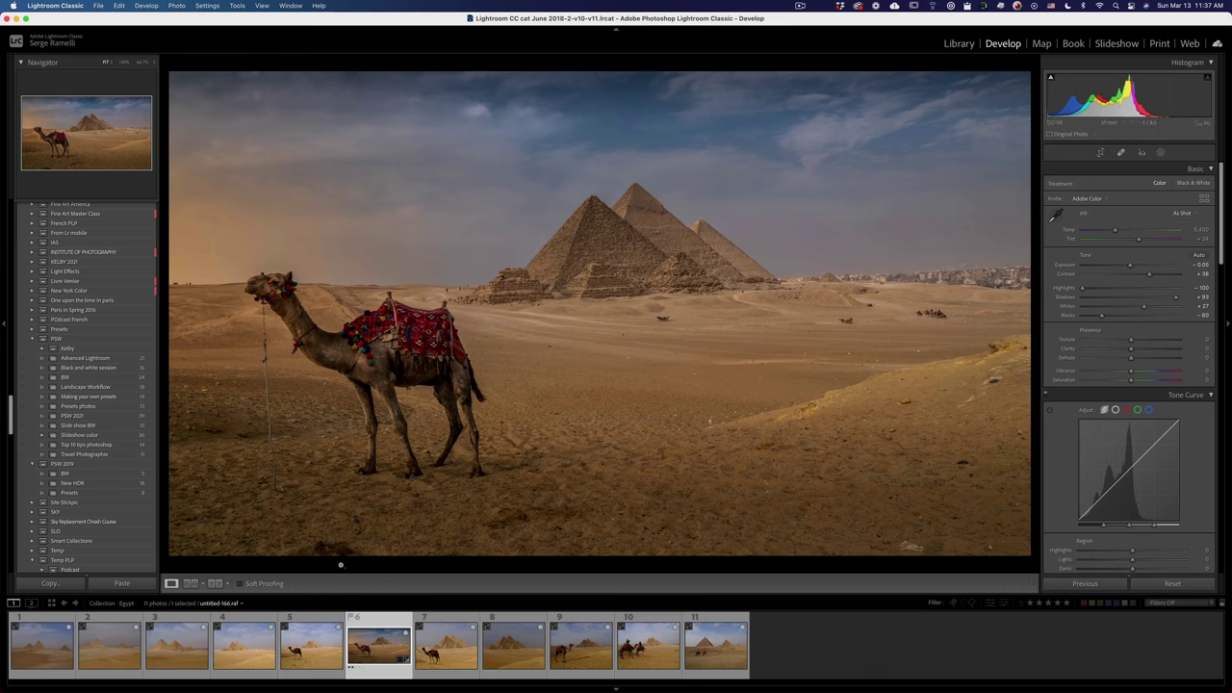
Step: Create a virtual copy of the edited camel photo and convert it to black and white
right_click(380, 640)
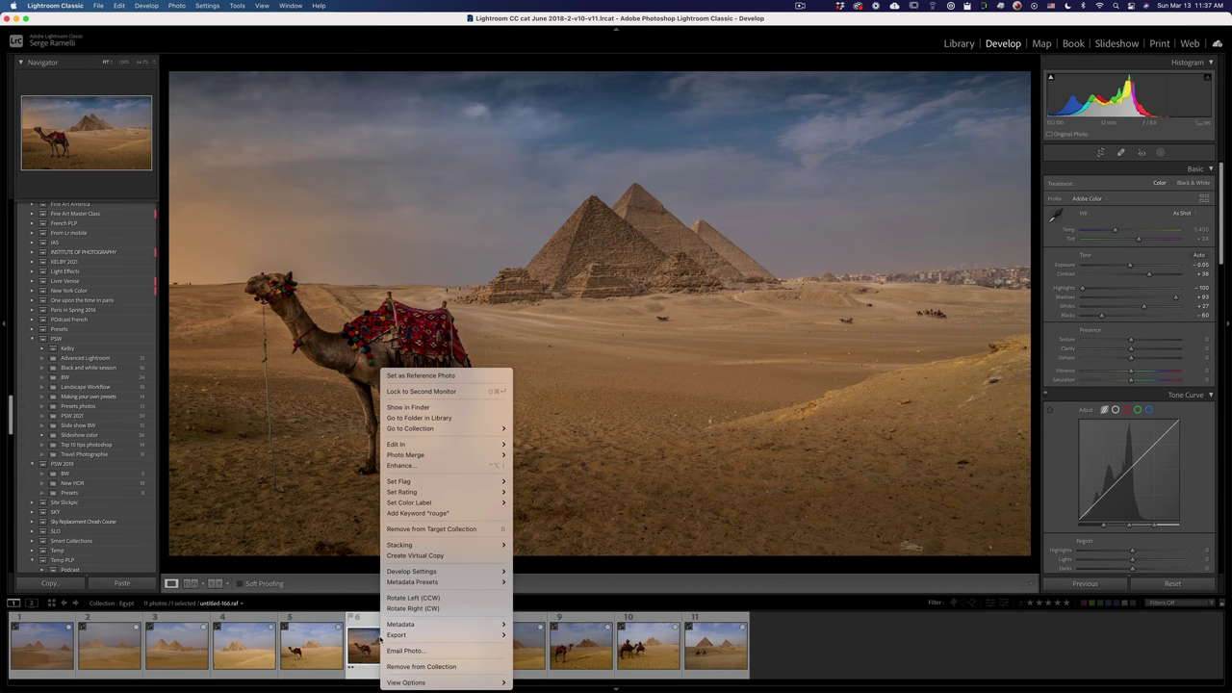
click(415, 555)
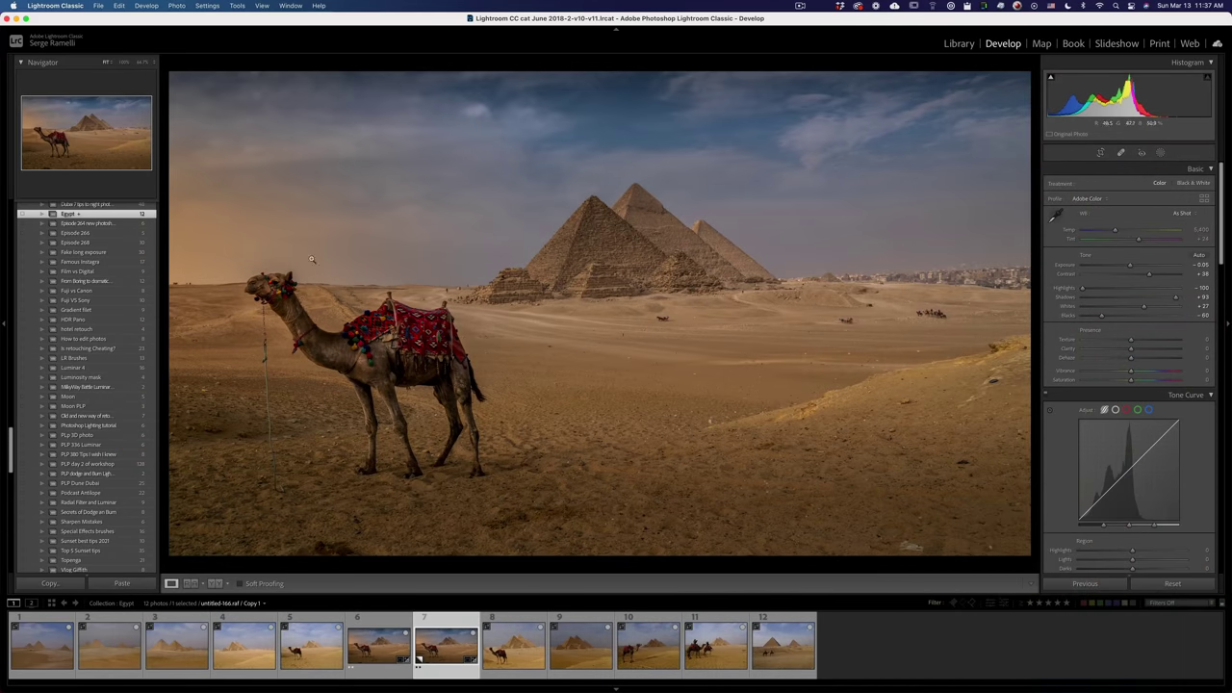
click(1206, 183)
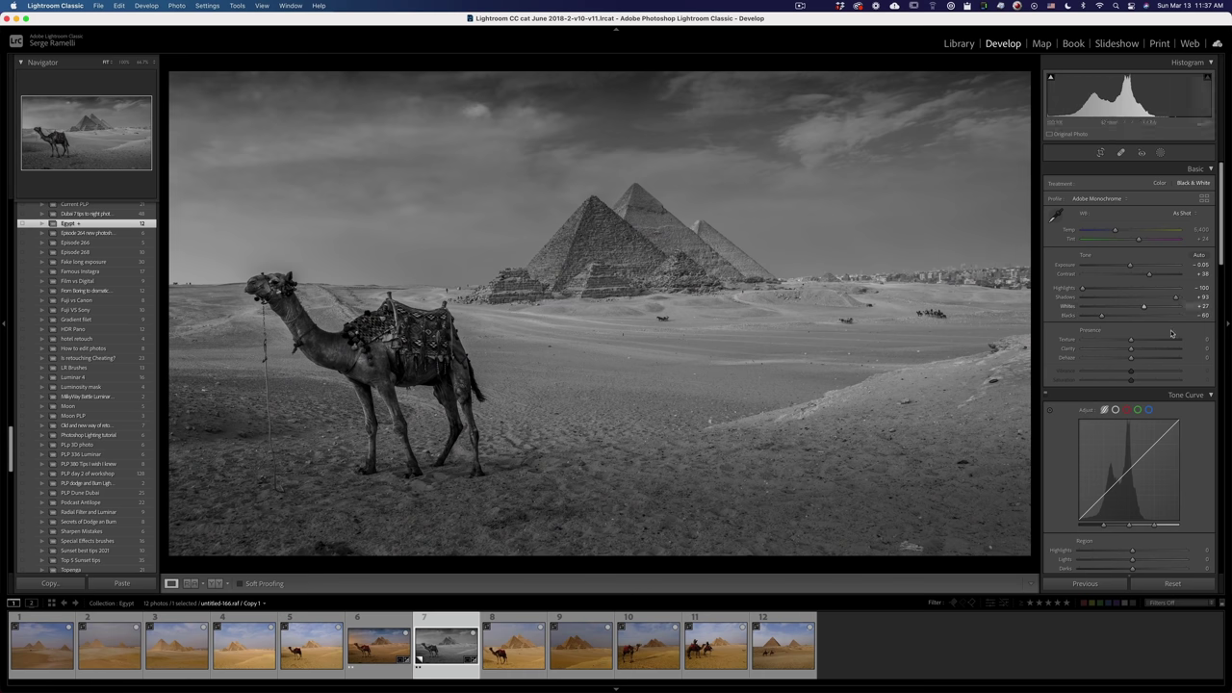
Step: Darken the sky with the B&W targeted adjustment, lowering Blue to about −42
scroll(1131, 313, down, 5)
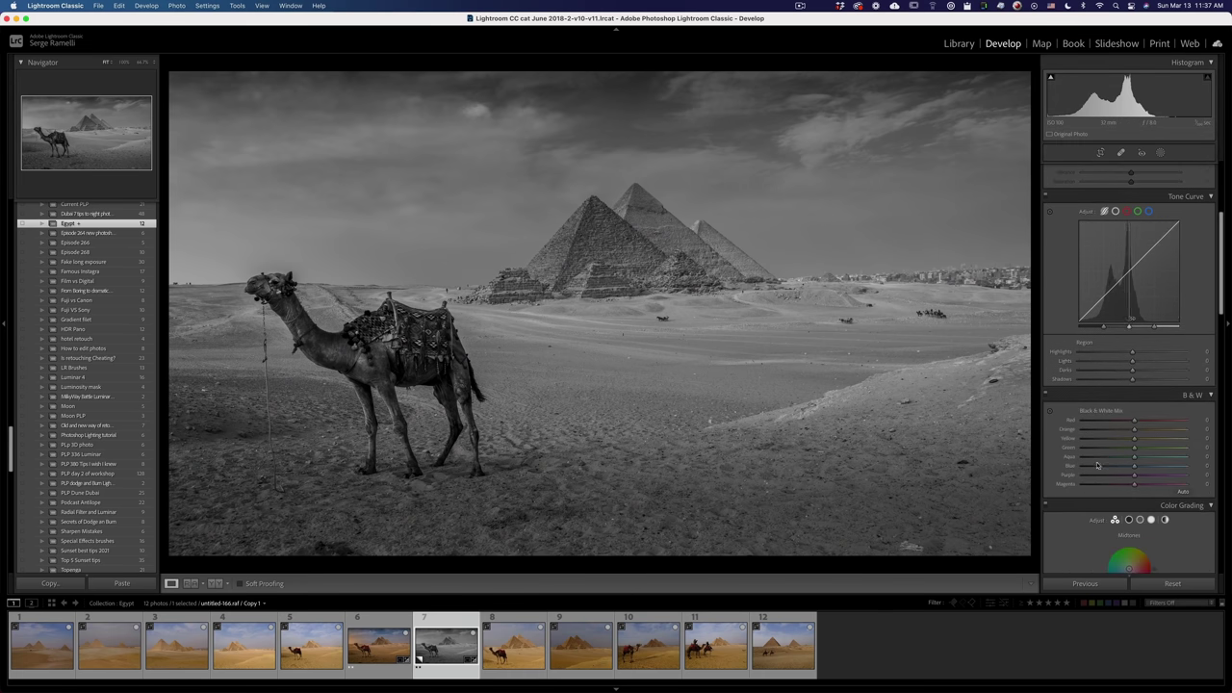
click(1050, 413)
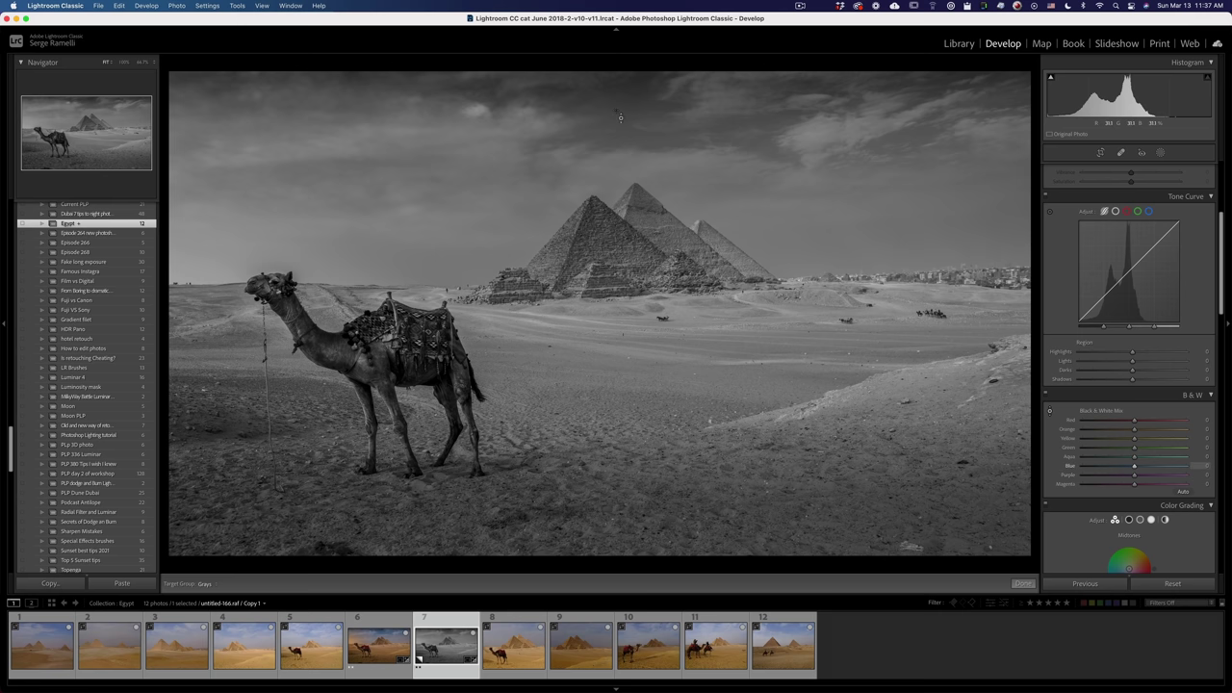
mouse_move(535, 123)
mouse_down()
mouse_move(535, 183)
mouse_move(535, 96)
mouse_move(535, 107)
mouse_up()
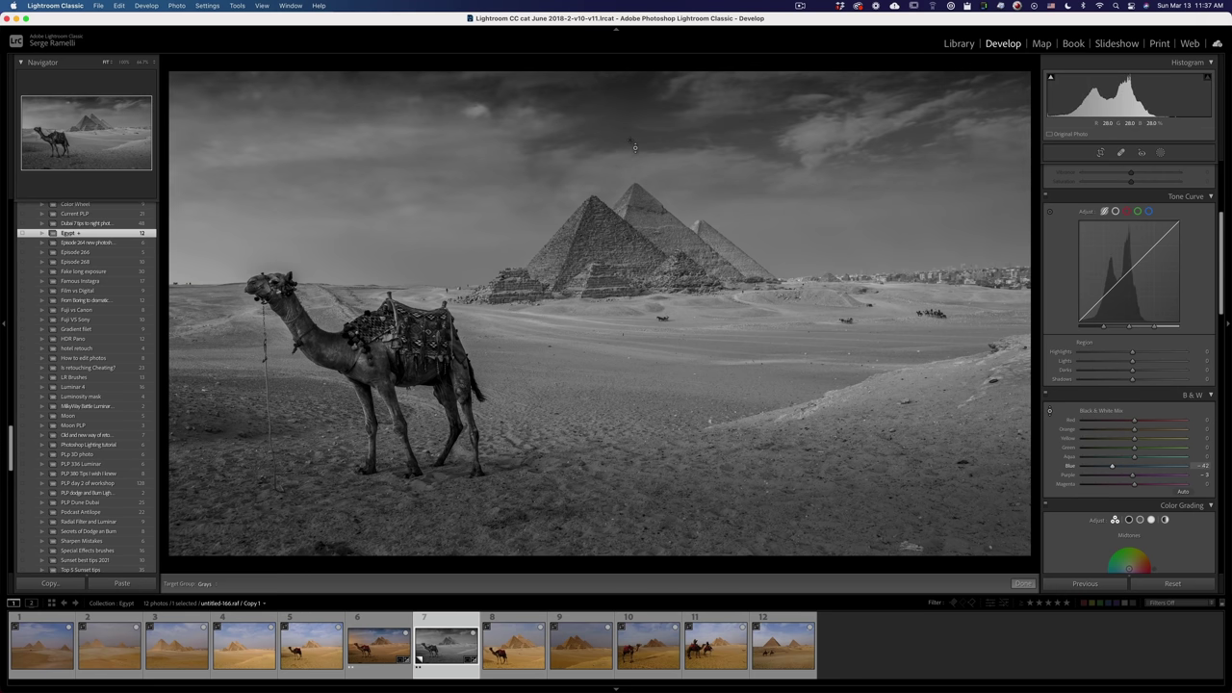
click(1026, 584)
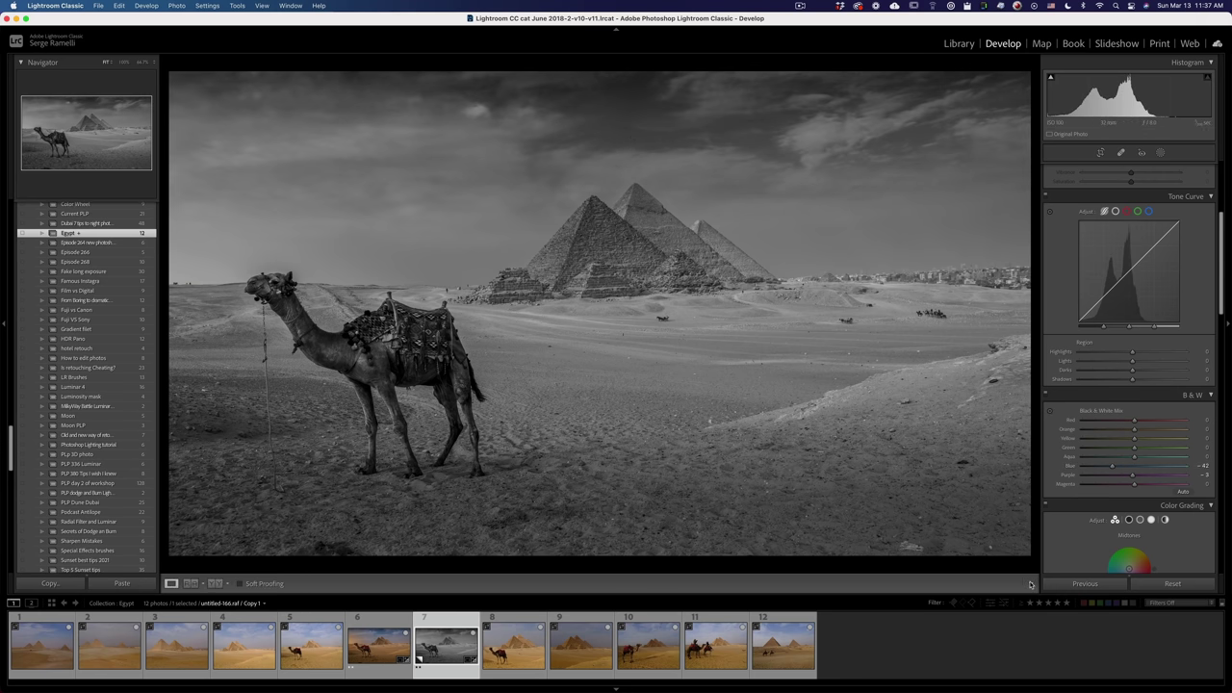
Step: Lower overall Exposure to −0.30 and add a linear gradient that darkens the sky
scroll(1136, 289, up, 5)
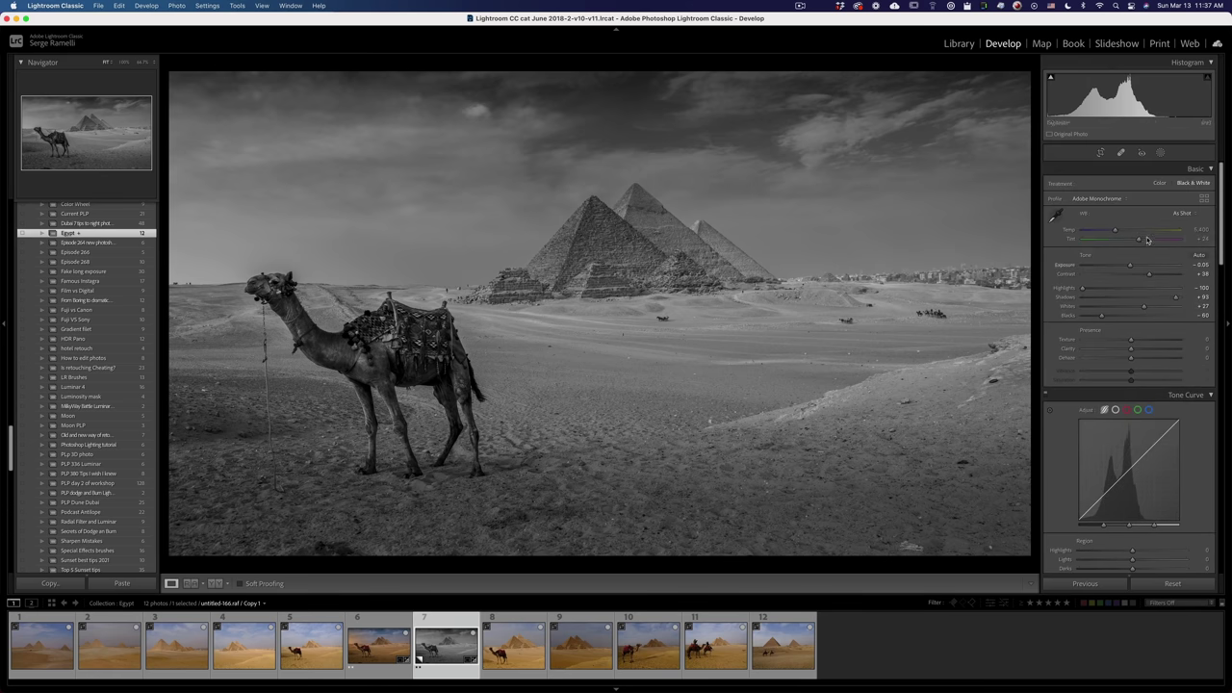
drag(1133, 265, 1129, 267)
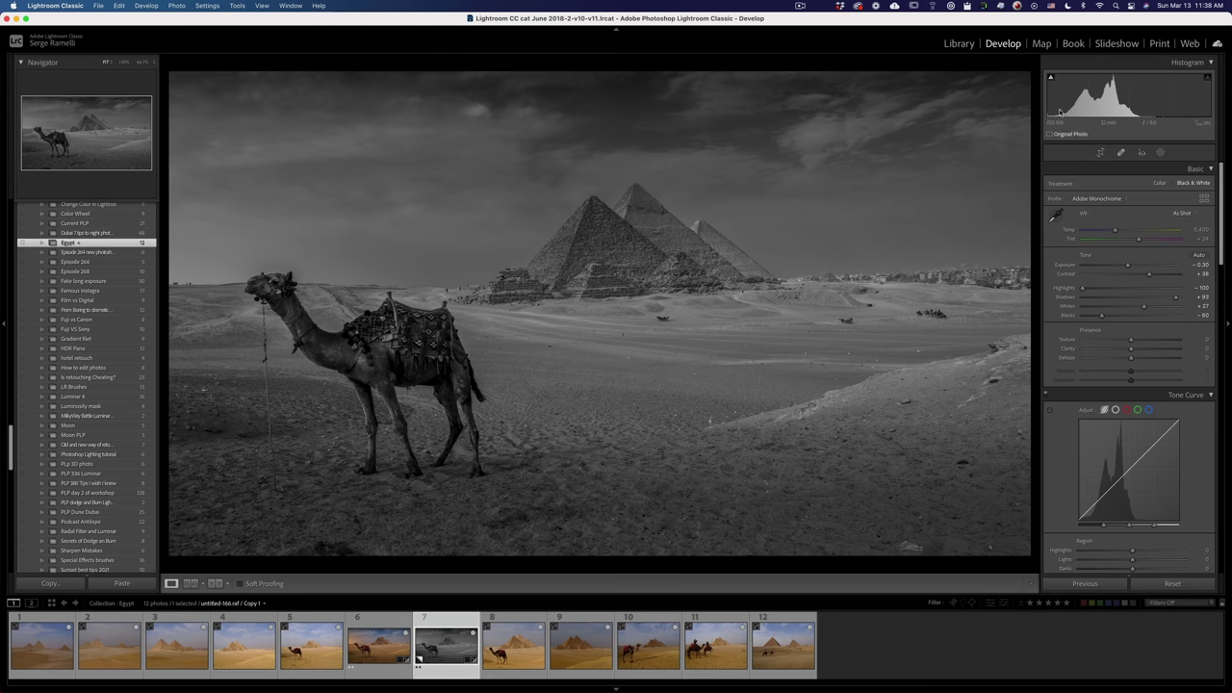
key(m)
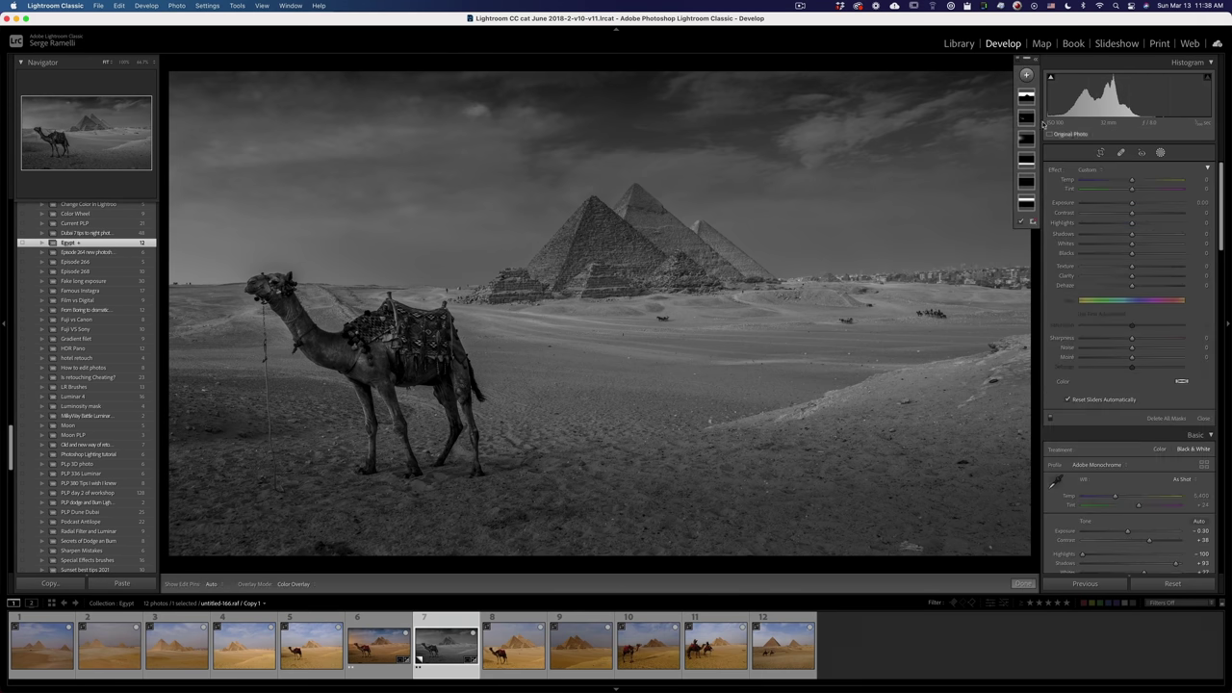
drag(773, 144, 773, 326)
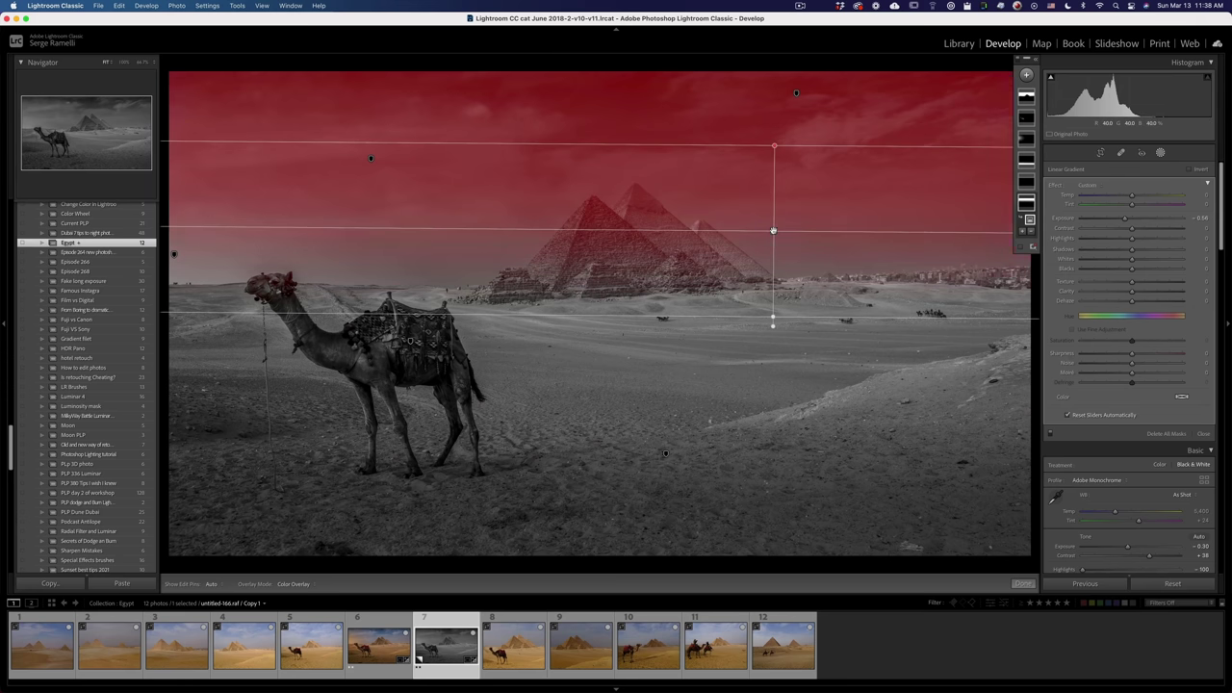
drag(1124, 221, 1120, 220)
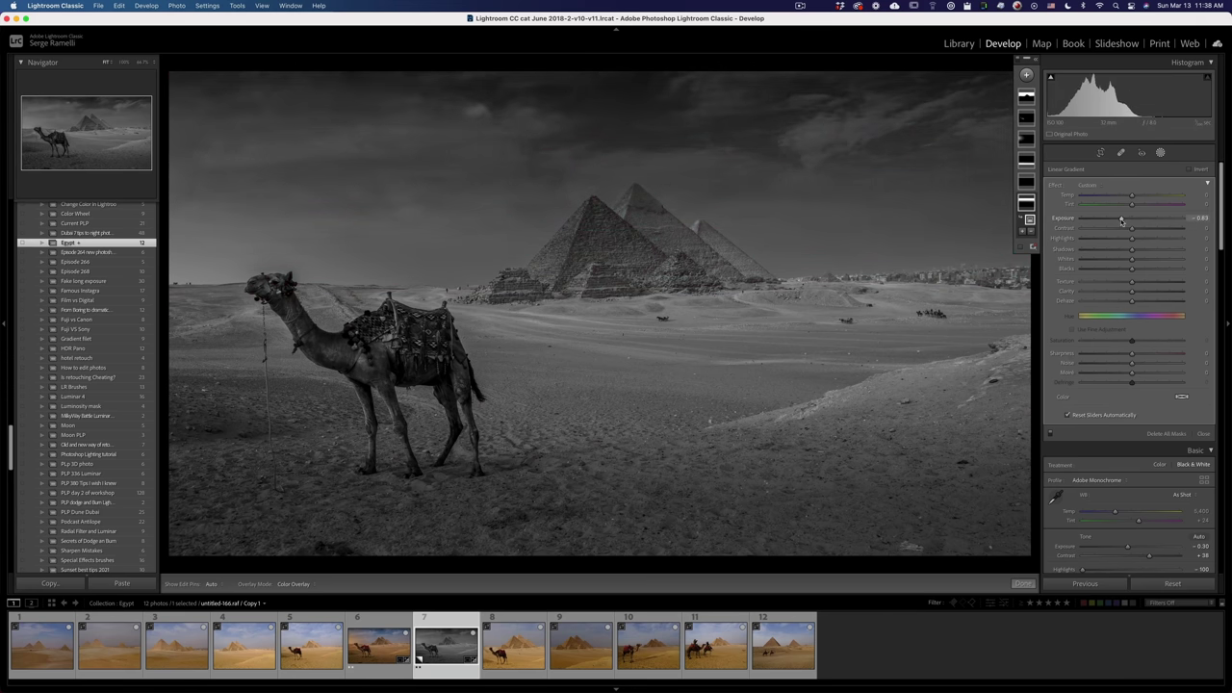
Step: Check the ground and sky gradients, finish masking, and deepen the Blacks
click(1029, 161)
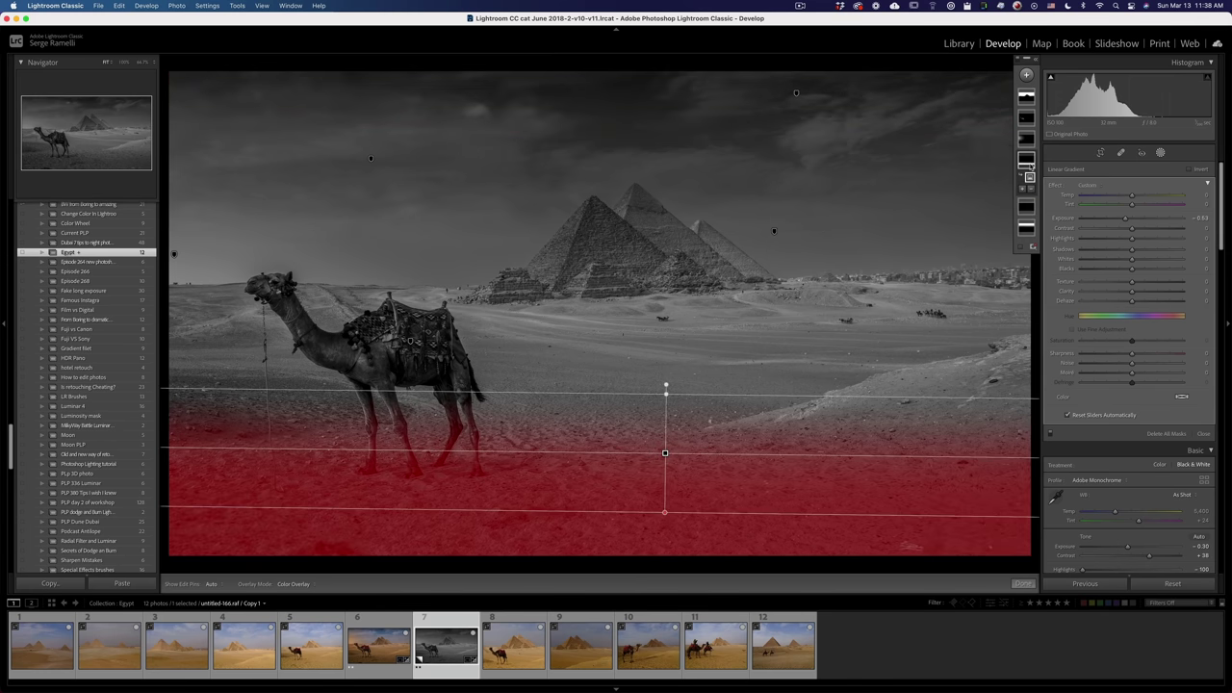
click(1029, 198)
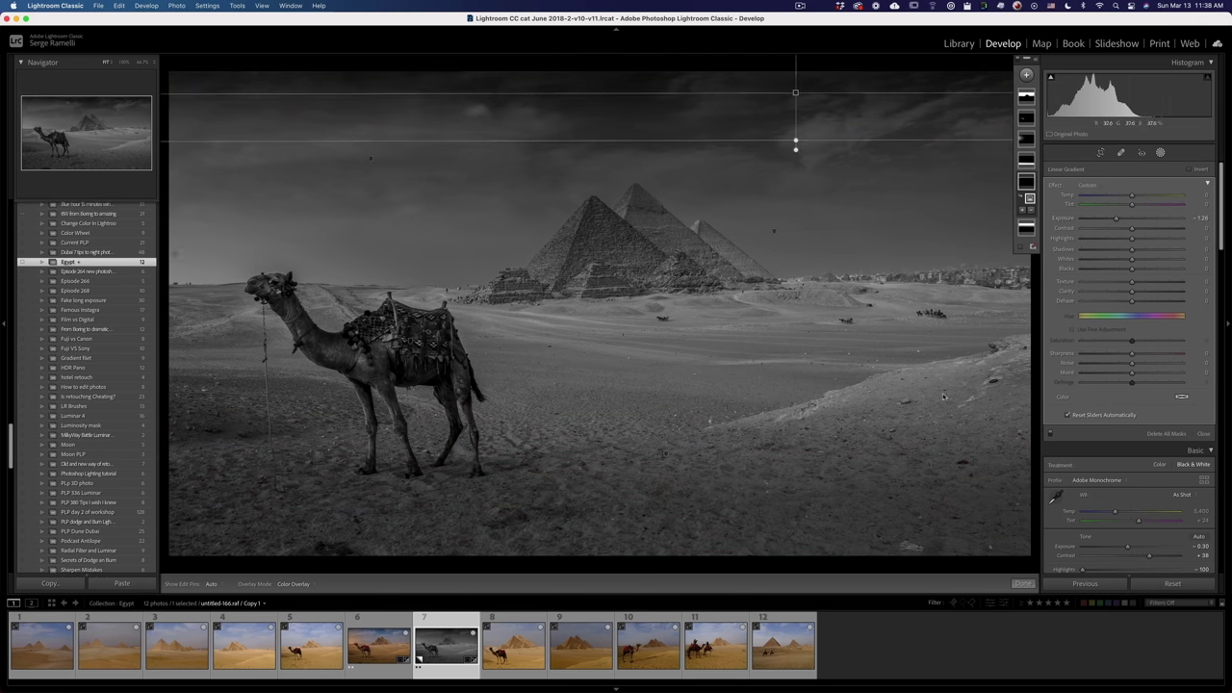
click(1027, 583)
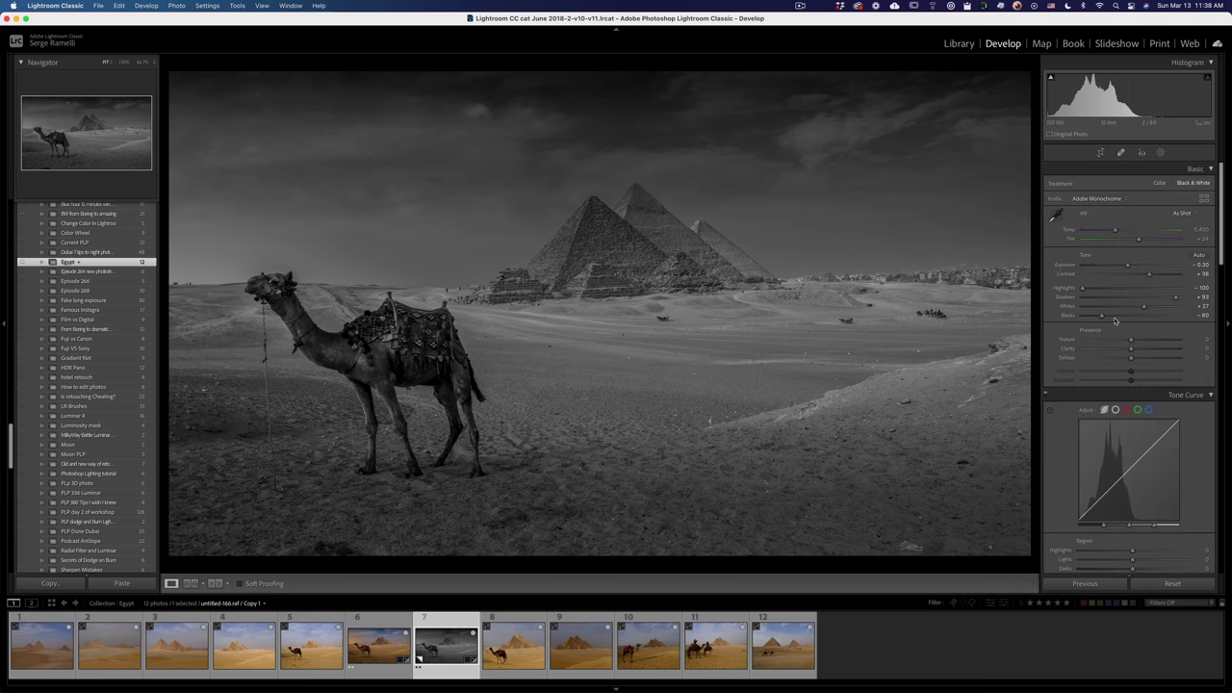
drag(1114, 318, 1150, 310)
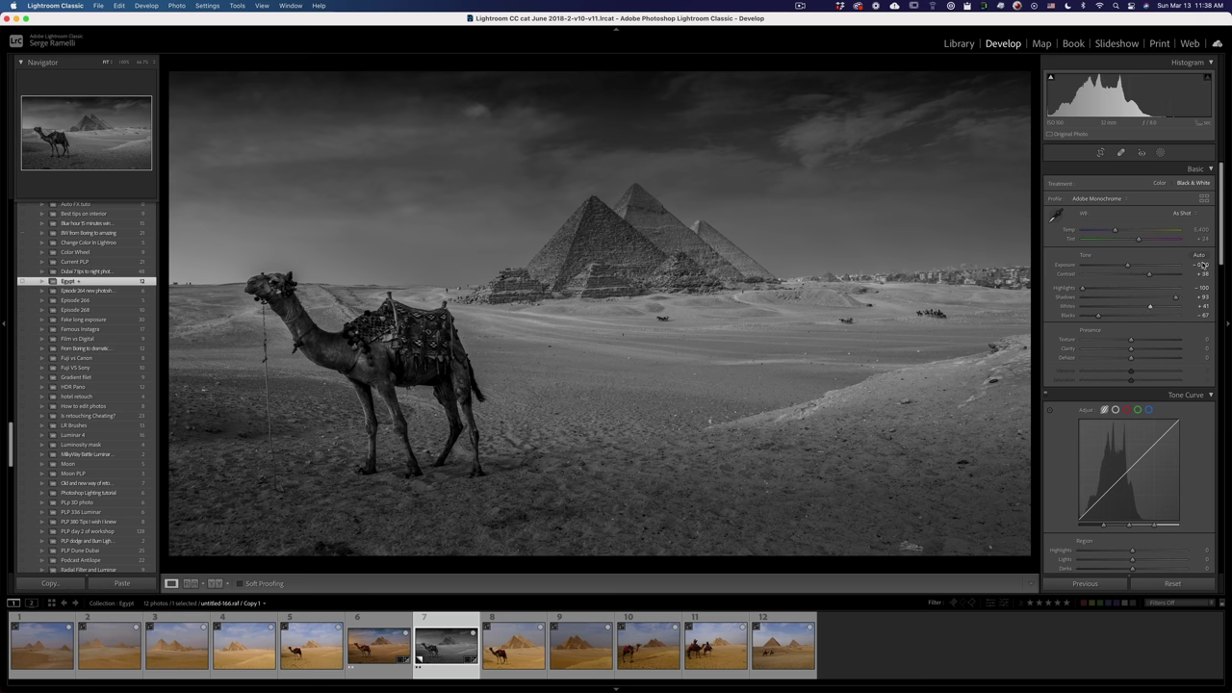
Step: Reopen the masking panel on the monochrome camel copy
click(1162, 153)
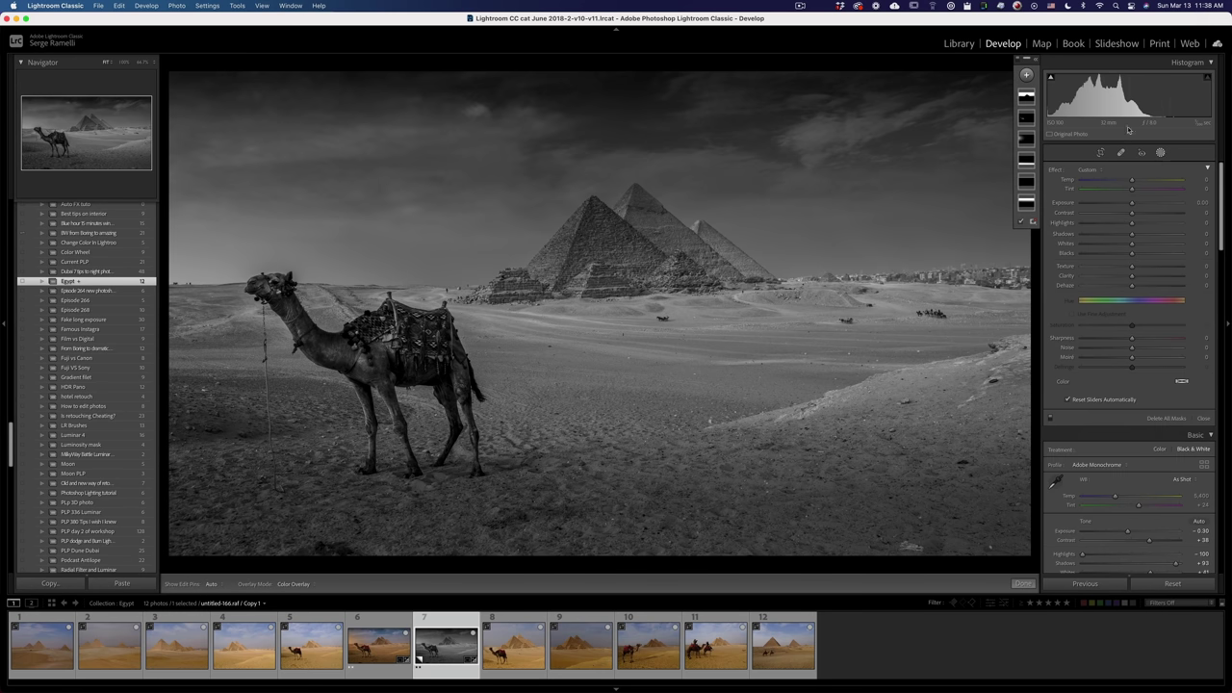
Step: Add a brightening radial gradient around the pyramids, then shift and widen it over the camel
click(1027, 75)
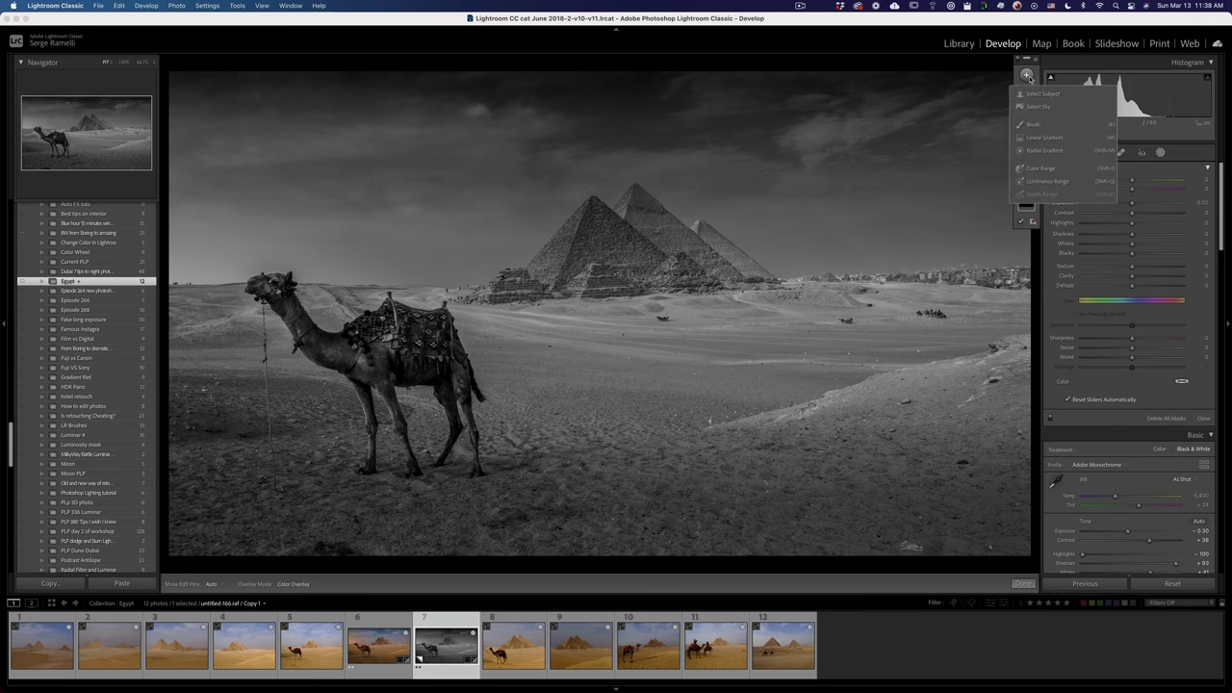
click(1045, 151)
drag(520, 237, 717, 326)
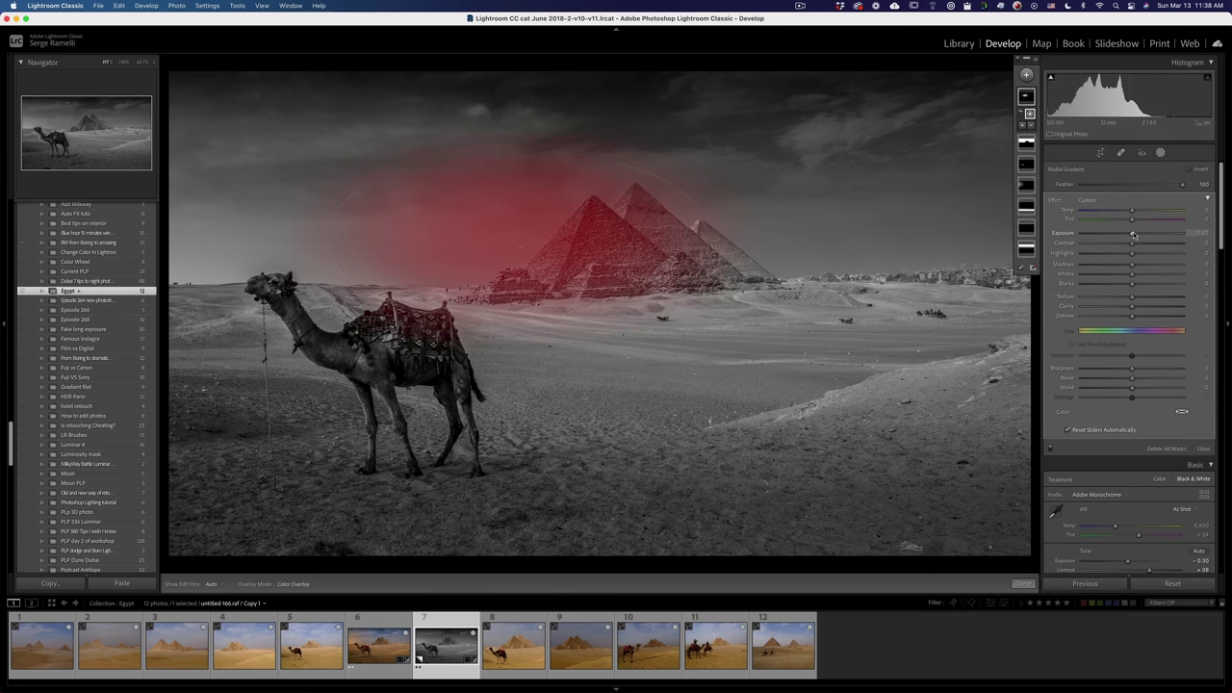
drag(1132, 233, 1144, 234)
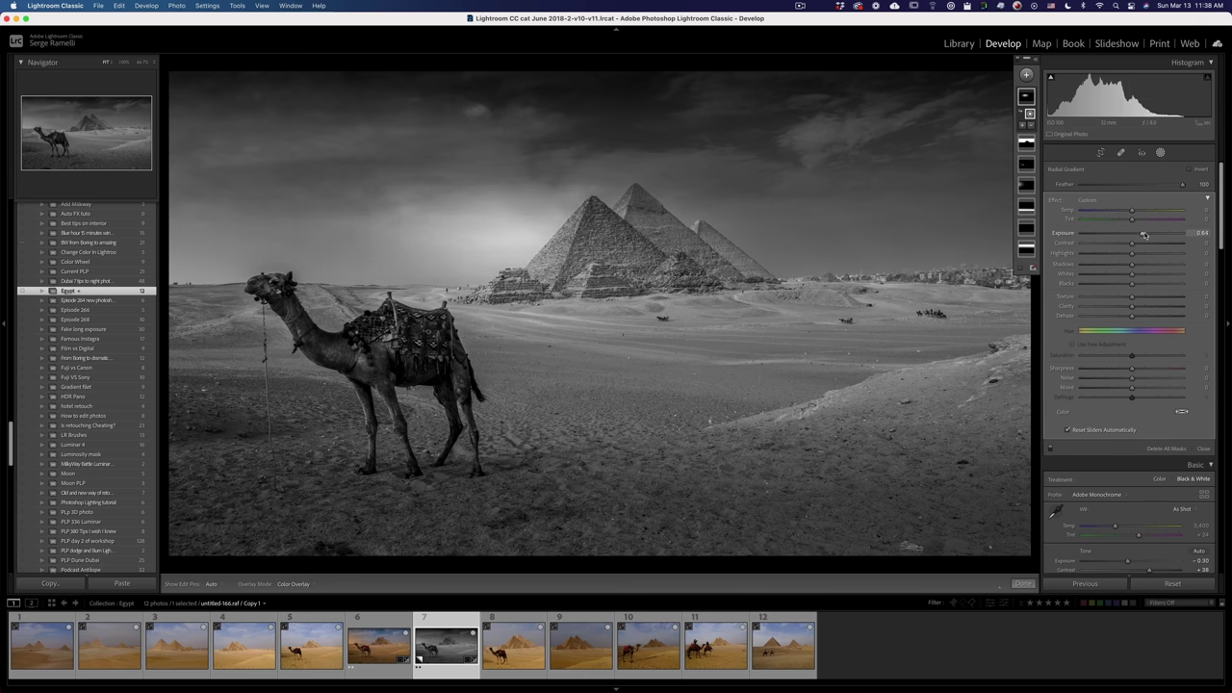
drag(520, 237, 473, 251)
drag(666, 247, 738, 251)
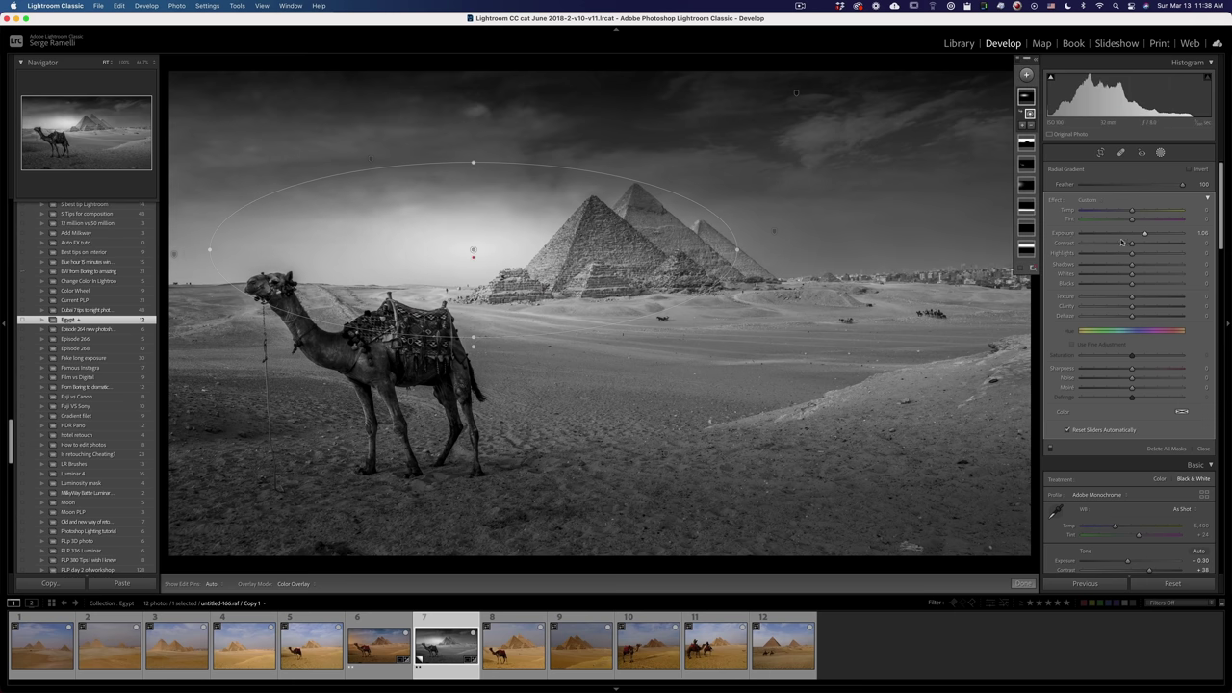
drag(1143, 234, 1140, 234)
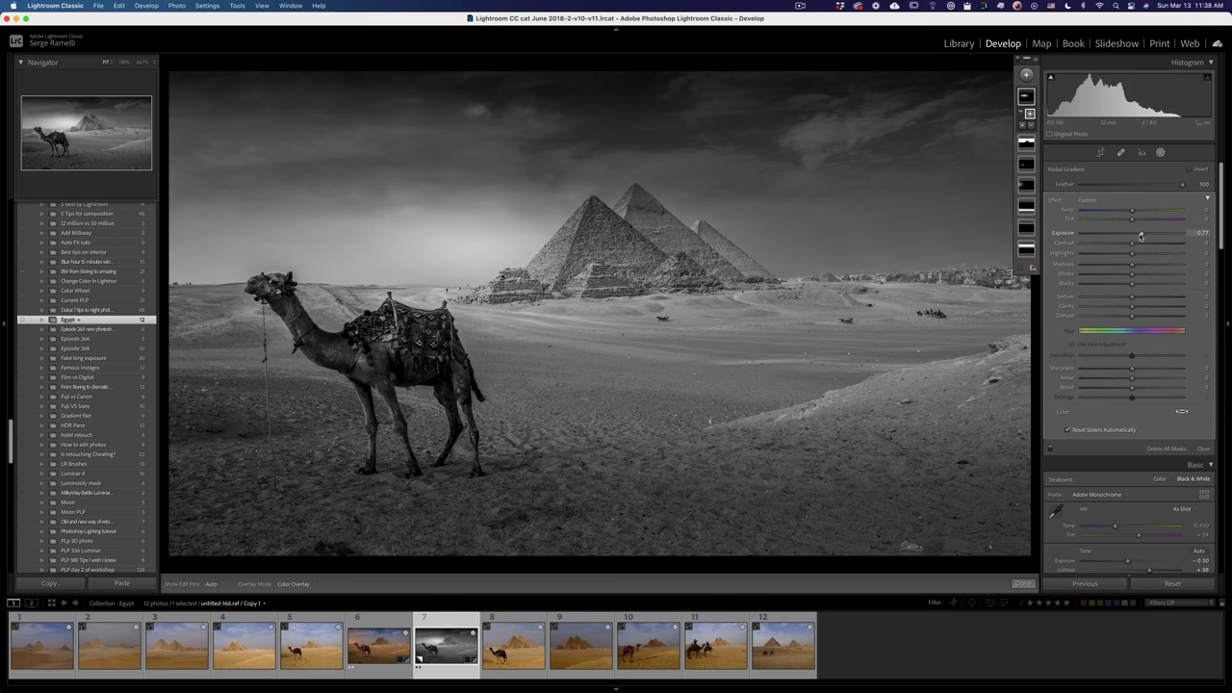
click(1026, 584)
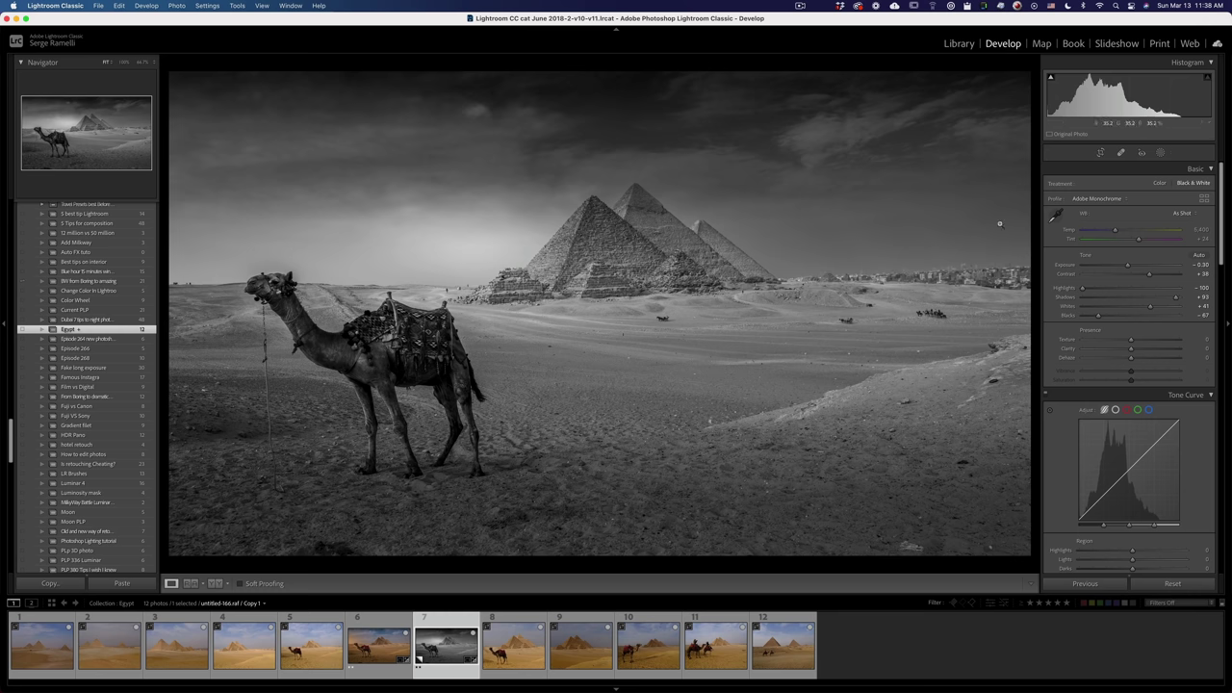
Step: Reduce the radial mask's exposure a little more, then lower overall Clarity
key(shift+w)
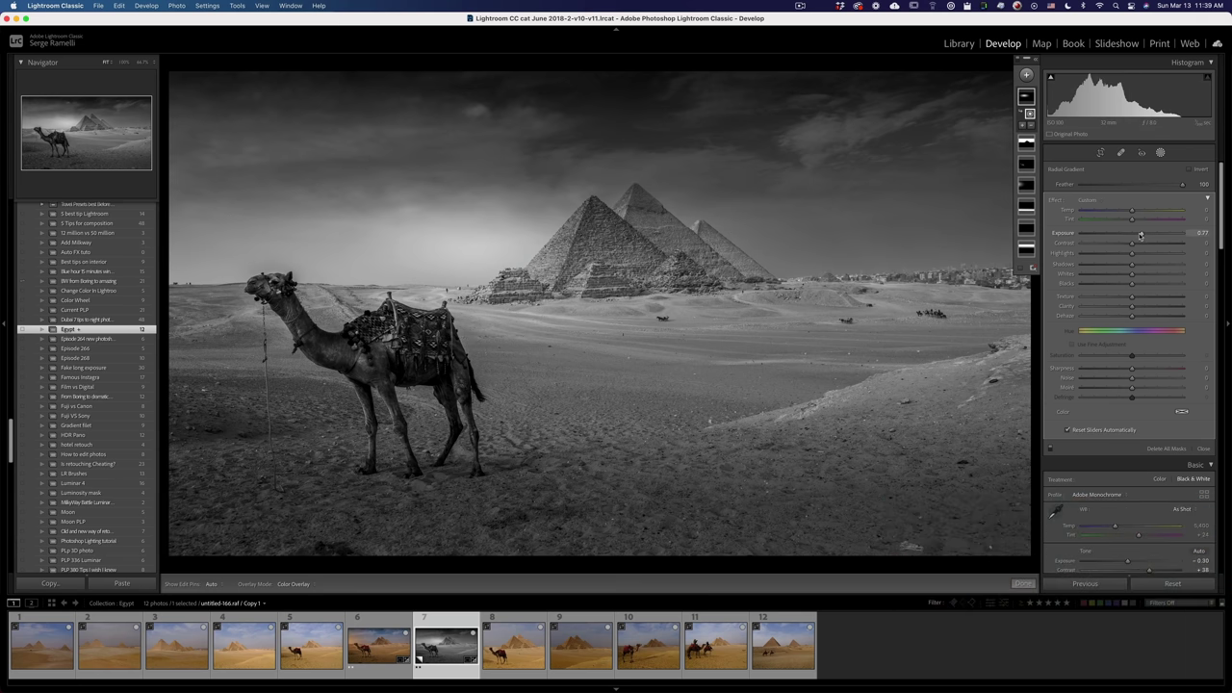
drag(1138, 235, 1136, 235)
click(1036, 61)
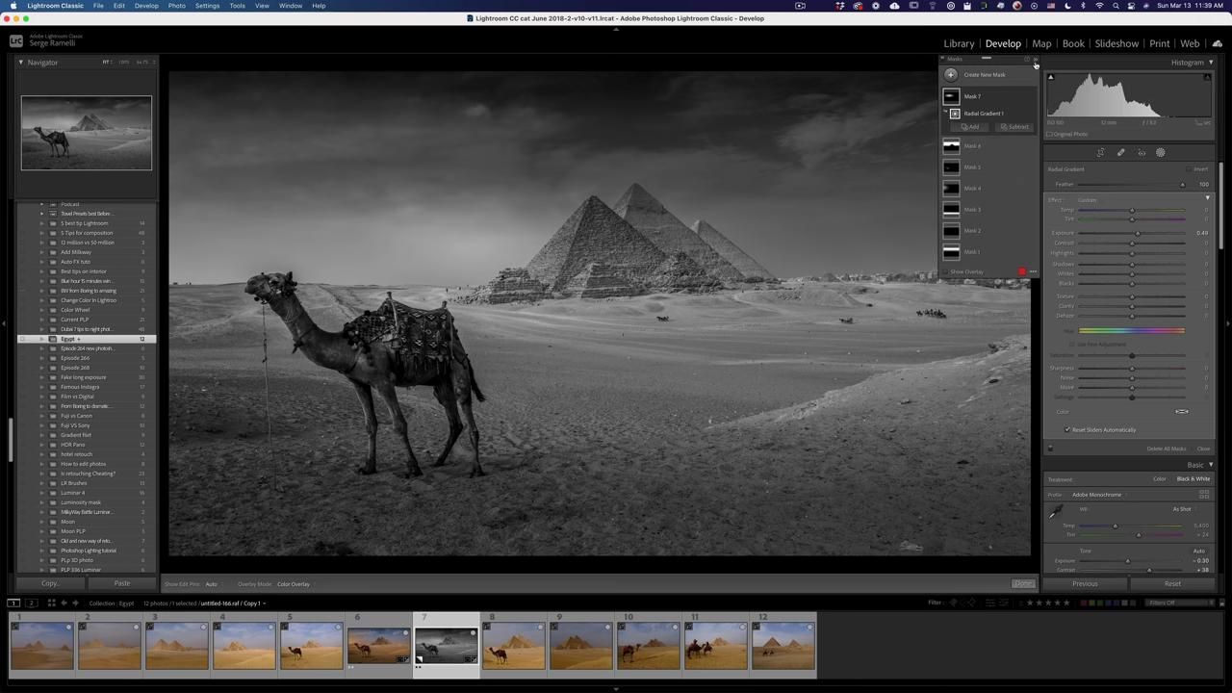
mouse_move(1033, 116)
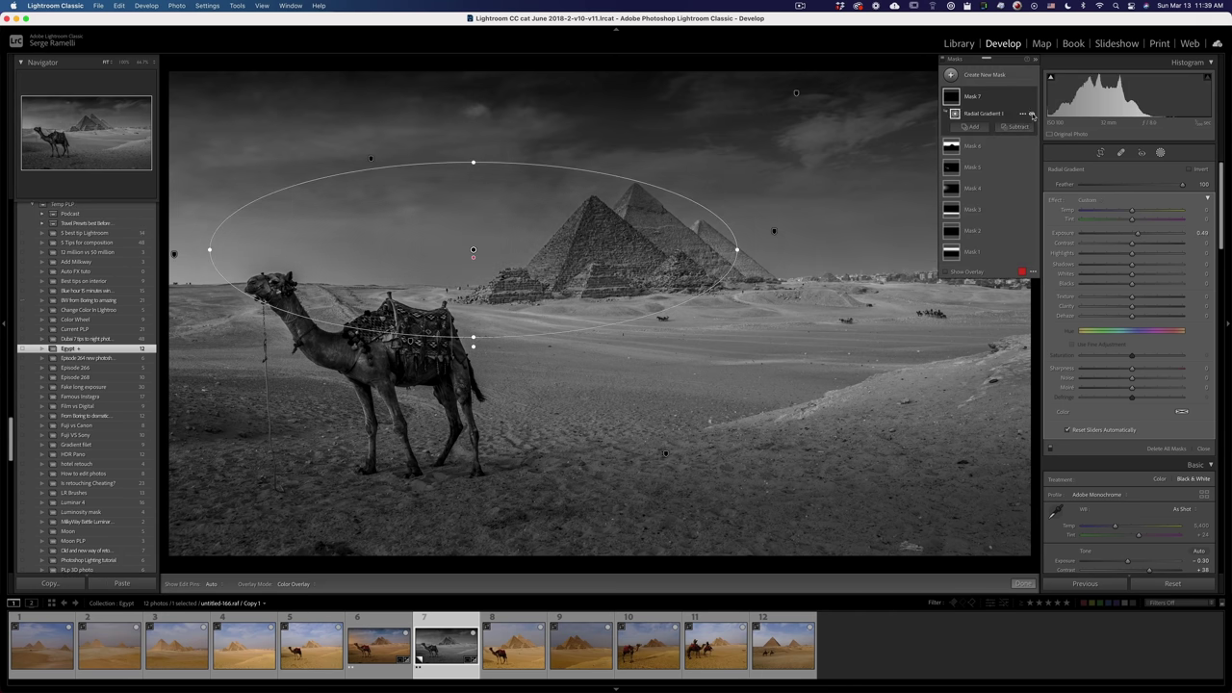
click(1019, 586)
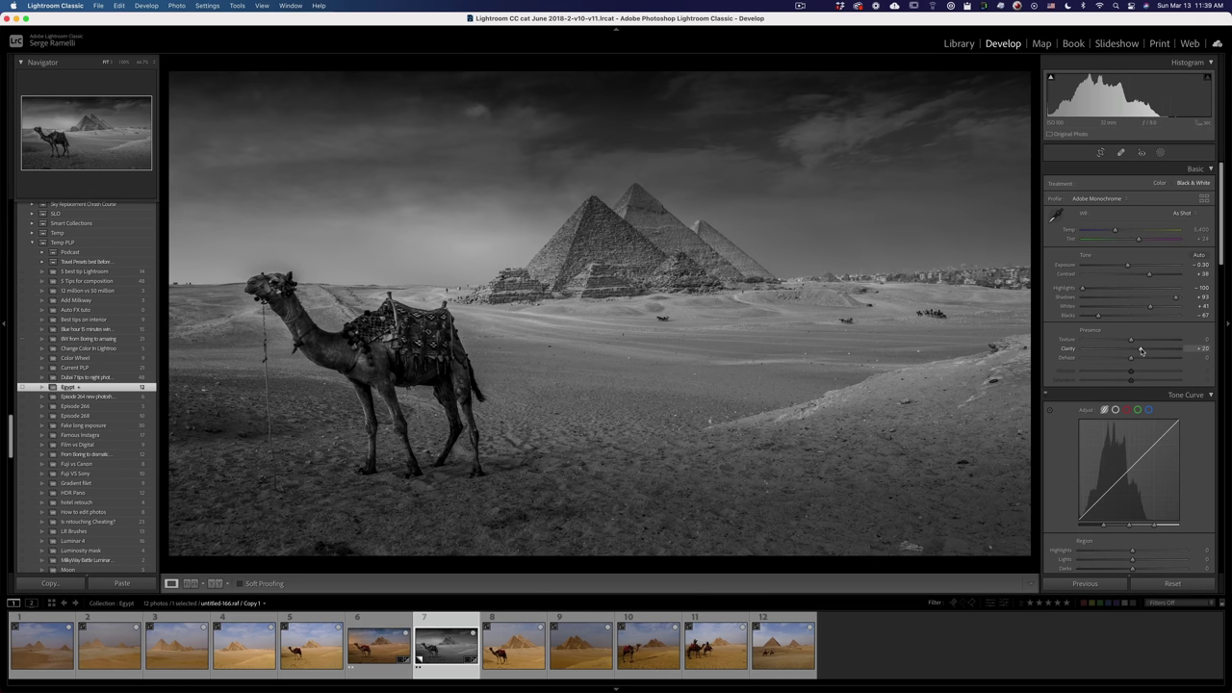
drag(1141, 352, 1136, 352)
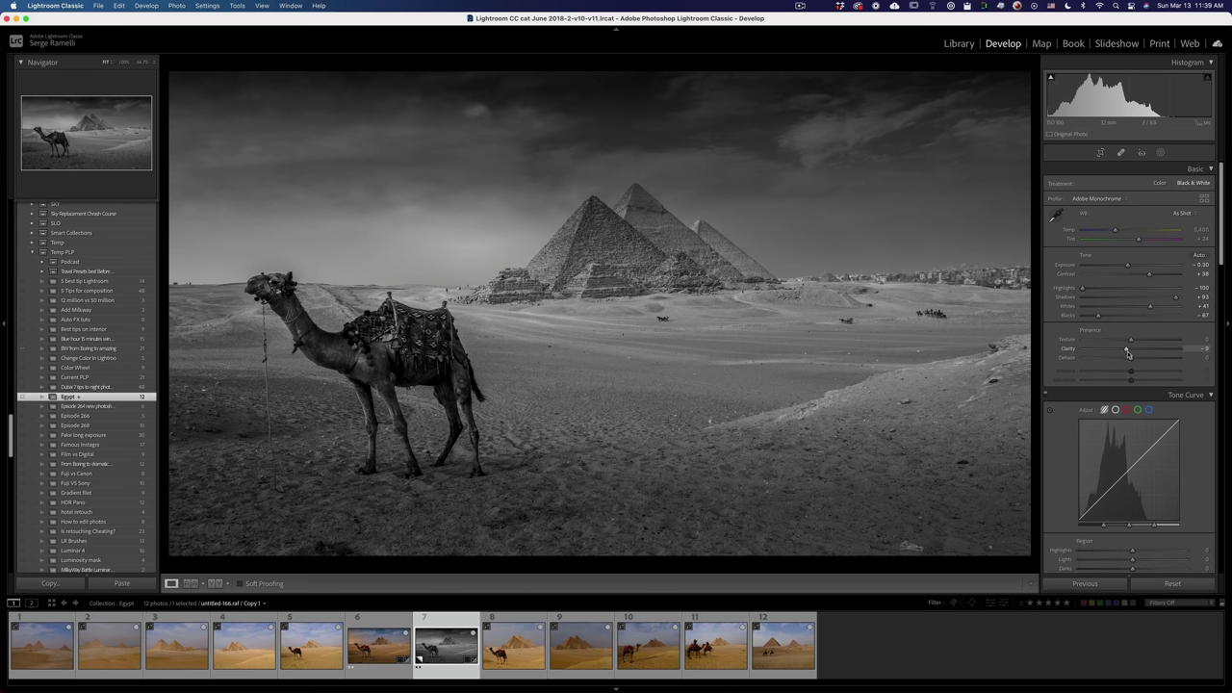
Step: Set Texture +11, Contrast +58 and Exposure −0.20, then view the photo without panels
drag(1131, 340, 1137, 342)
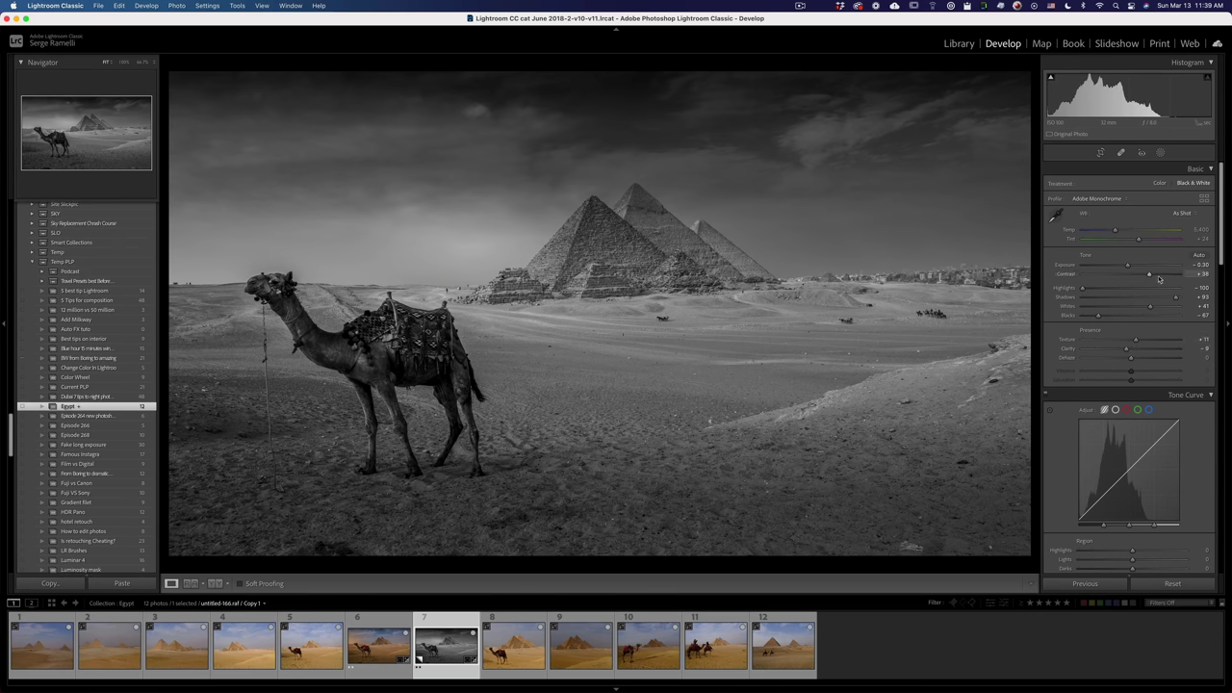
drag(1149, 274, 1159, 276)
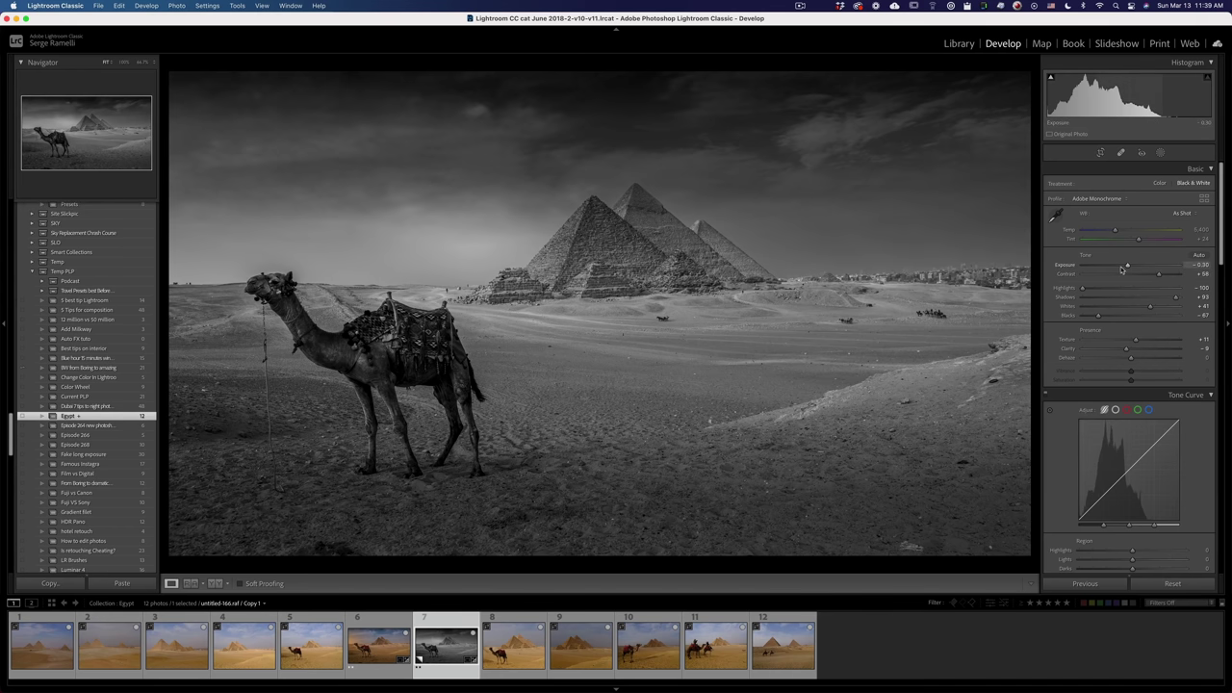
drag(1128, 270, 1129, 270)
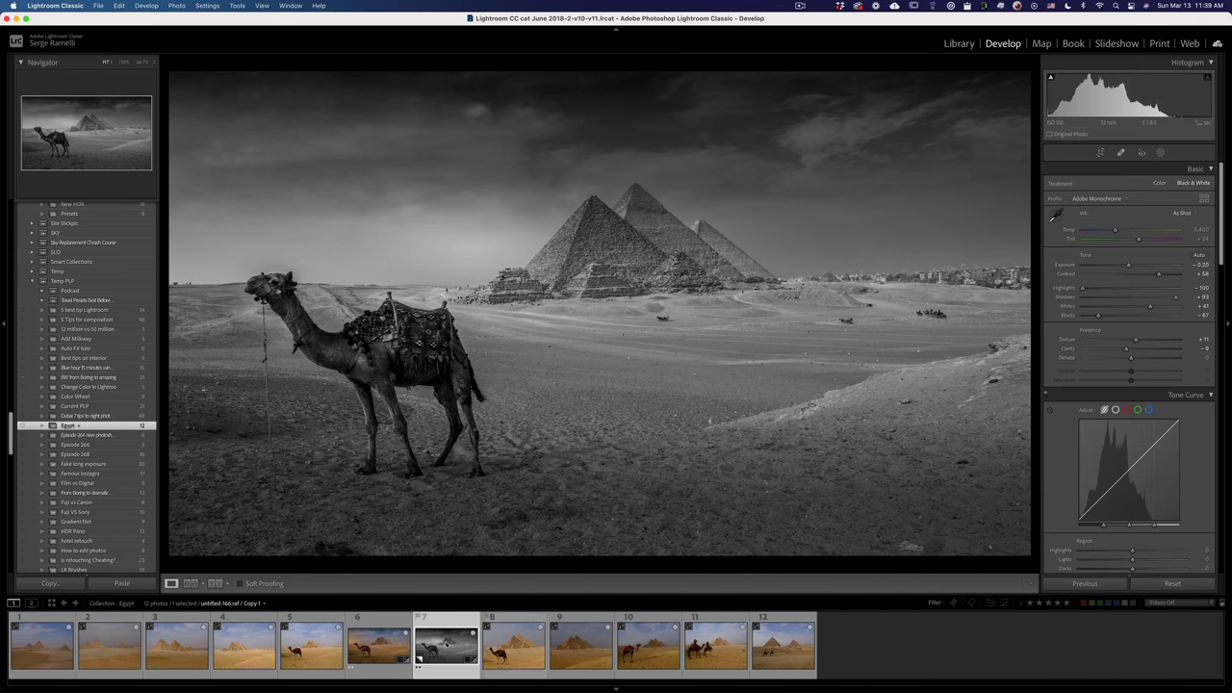
key(shift+Tab)
key(v)
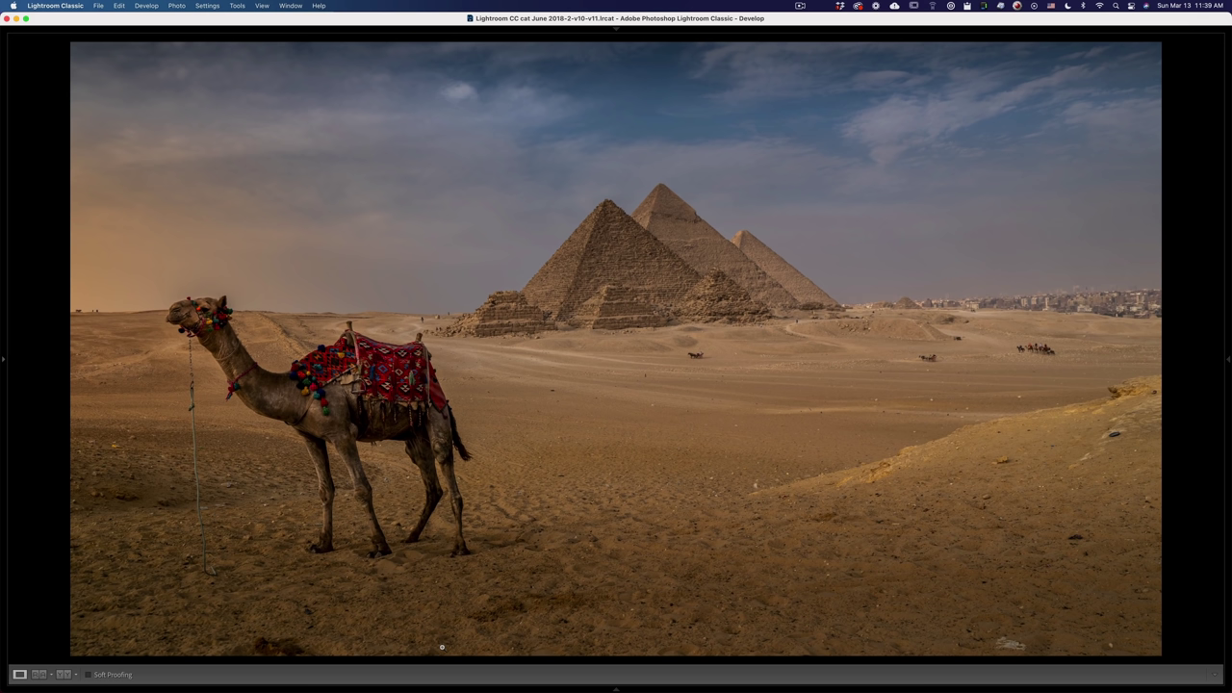
key(v)
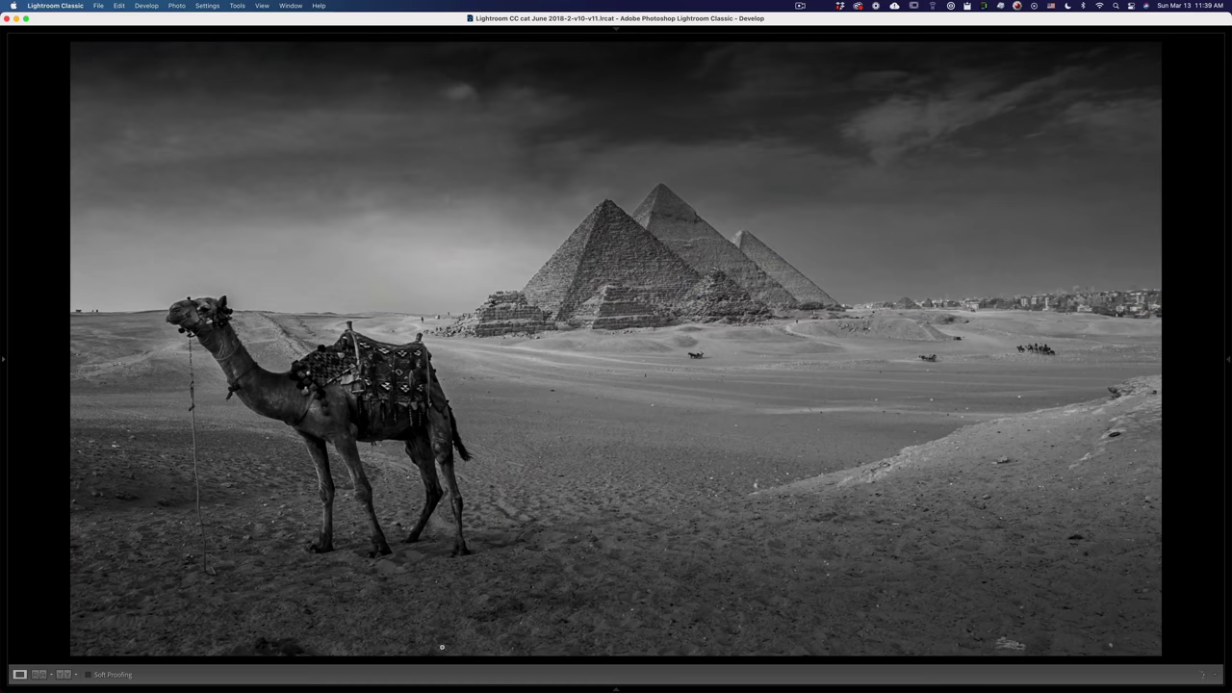
key(shift+Tab)
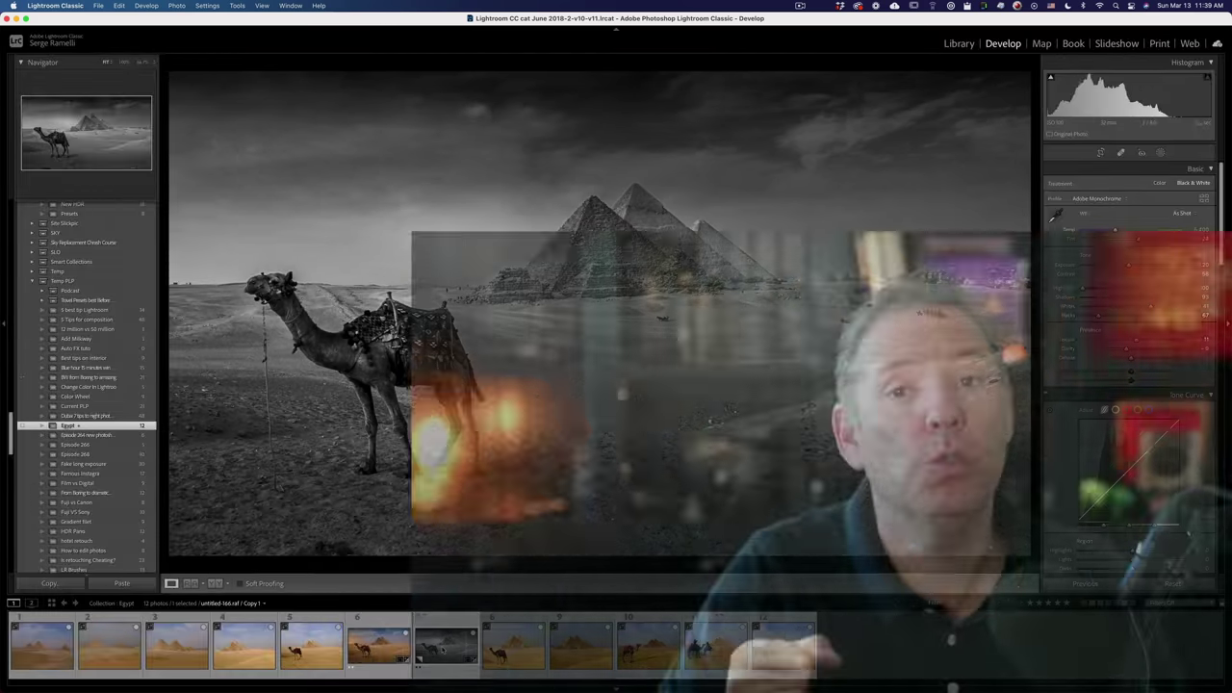